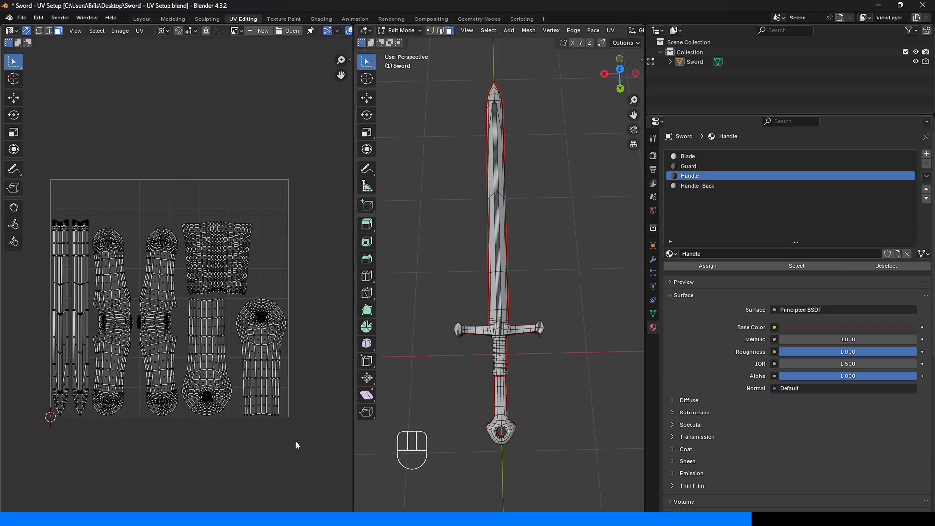
Select all of the sword's UV islands and move them along the Y axis in the UV layout.
left_click_drag(298, 429, 41, 215)
key("g")
key("y")
left_click(293, 435)
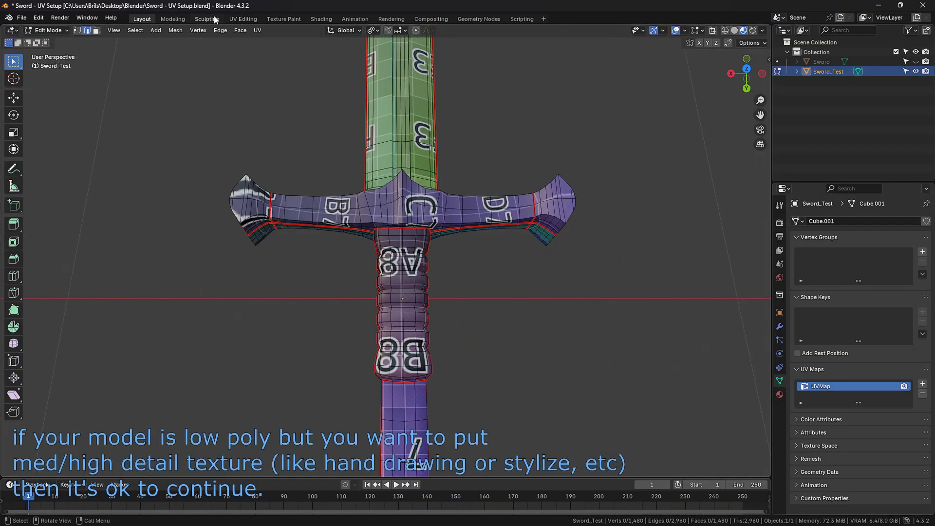
Open the UV Editing workspace for the Sword_Test mesh.
left_click(243, 19)
middle_click_drag(466, 312, 549, 288, "shift")
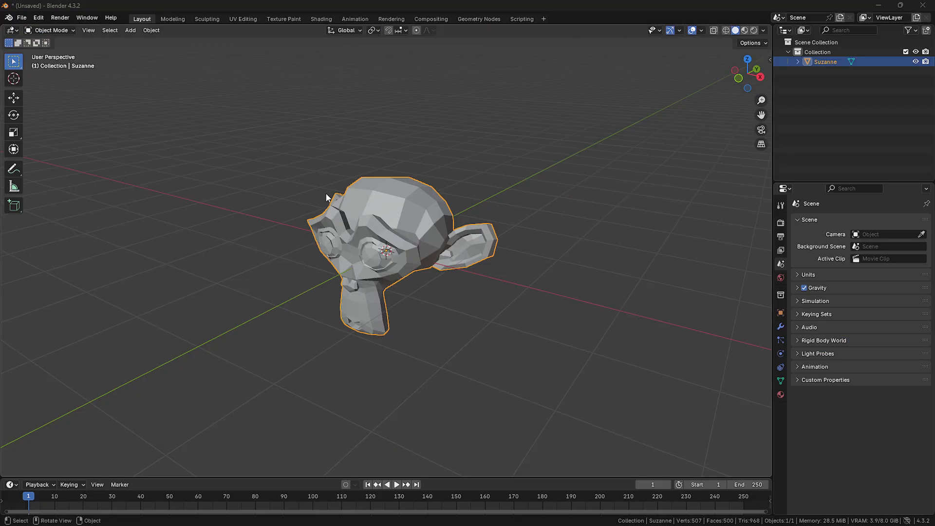
Select Suzanne and unwrap its whole mesh in the UV Editing workspace with Smart UV Project.
left_click(326, 197)
left_click(243, 19)
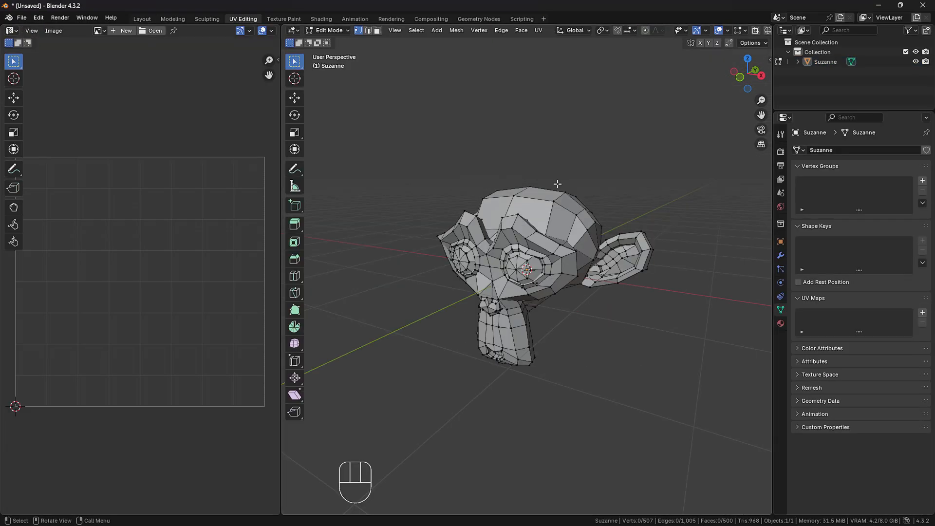
key("a")
left_click(539, 30)
mouse_move(565, 43)
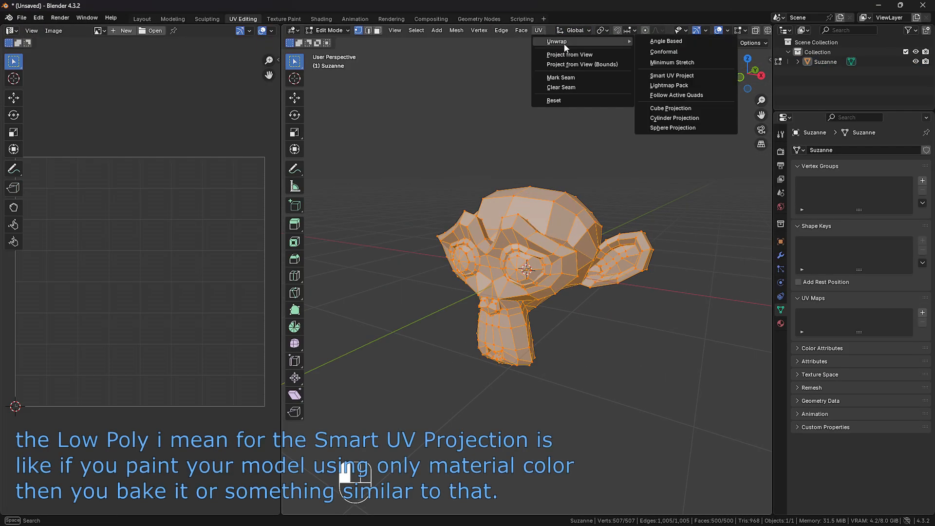
left_click(689, 79)
left_click_drag(677, 62, 519, 244)
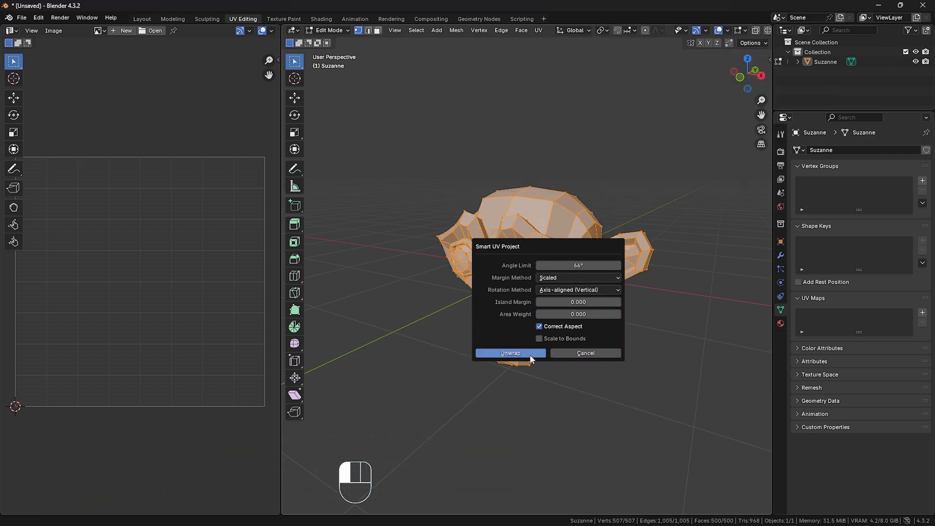
left_click(514, 352)
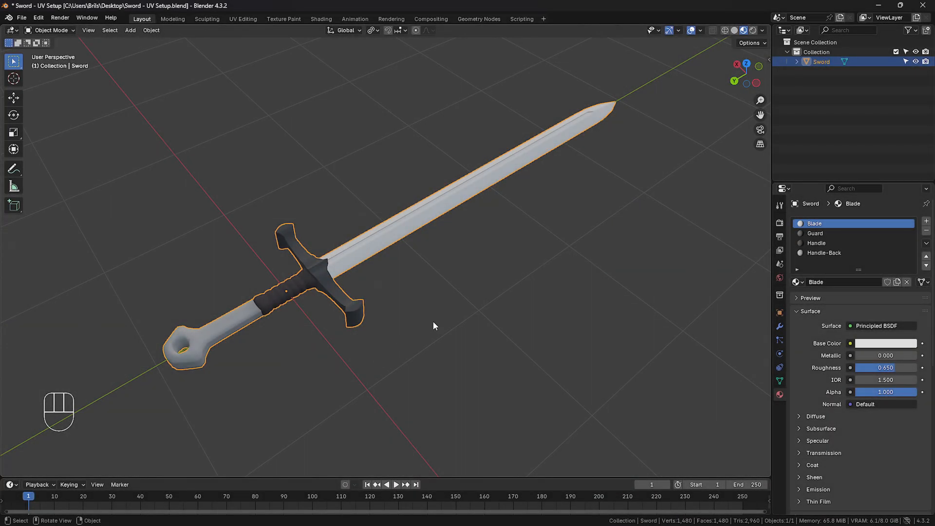
Enter Edit Mode on the Sword mesh and pick an edge on the crossguard.
left_click(433, 325)
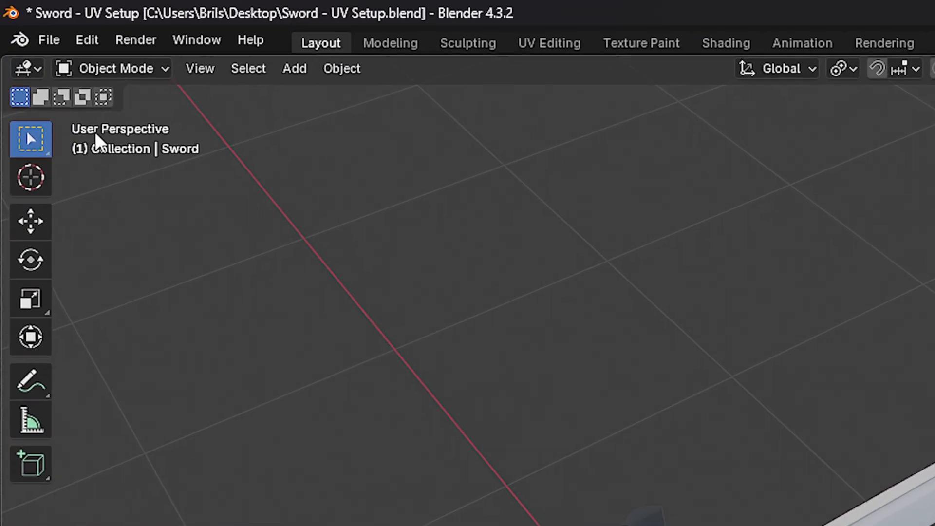
left_click(116, 68)
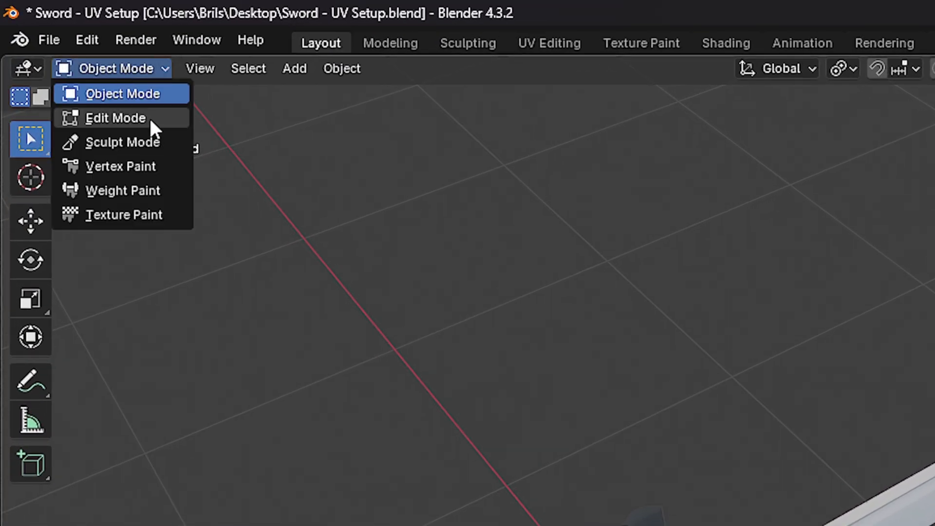
left_click(146, 121)
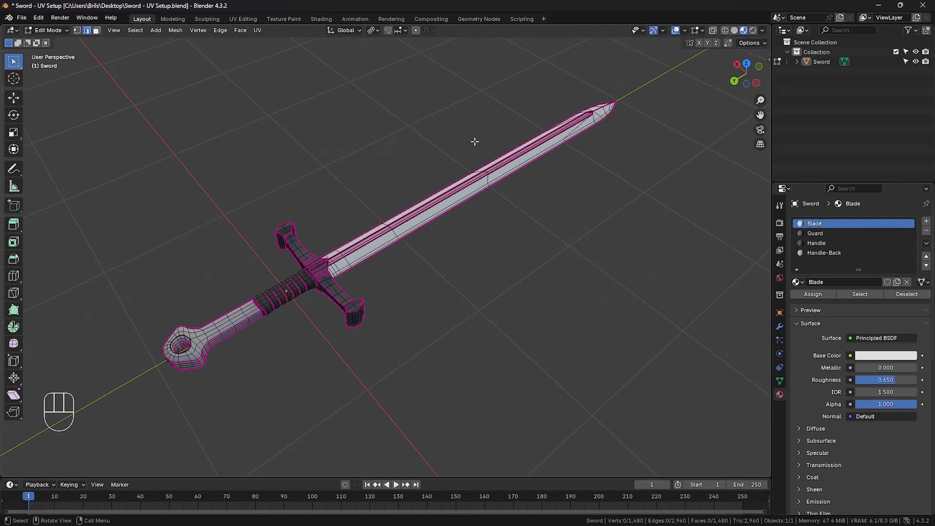
scroll(327, 291, "up", 5)
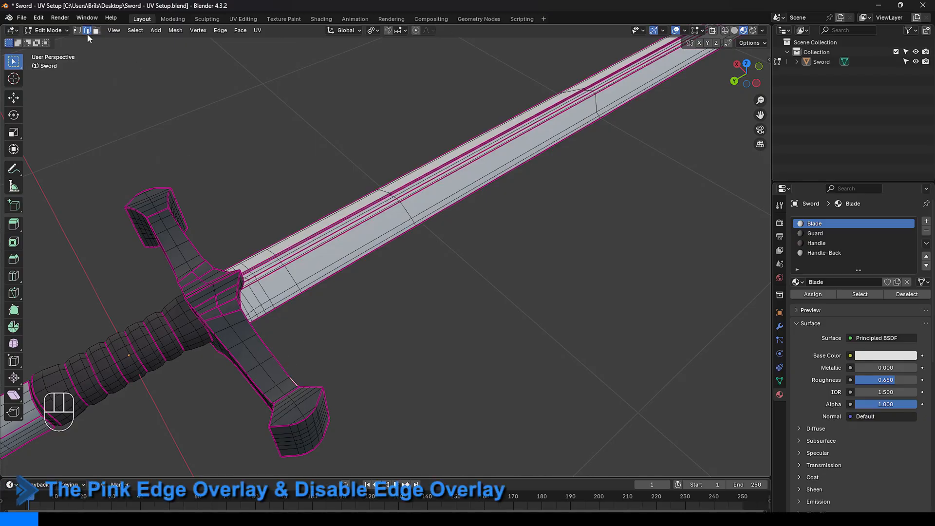
left_click(280, 367)
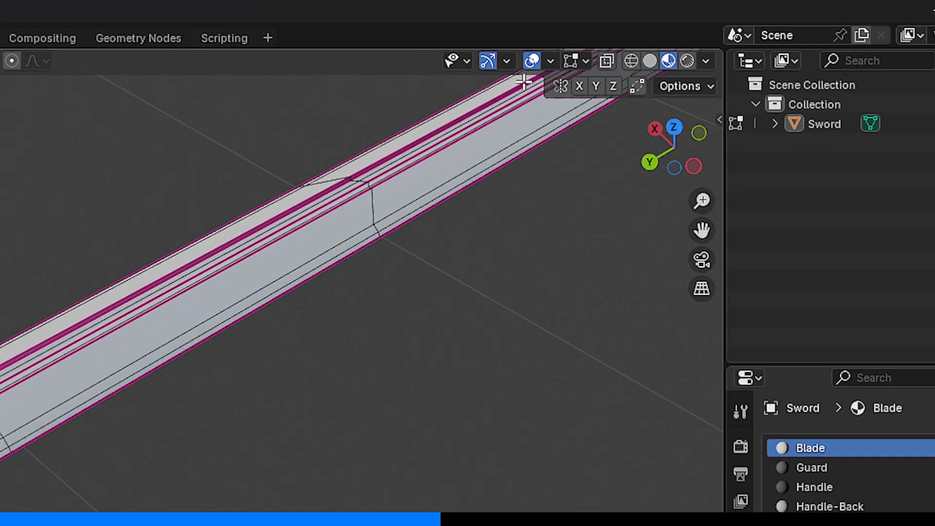
Turn off the Creases and Sharp edge overlays in the mesh edit mode overlay settings.
left_click(581, 57)
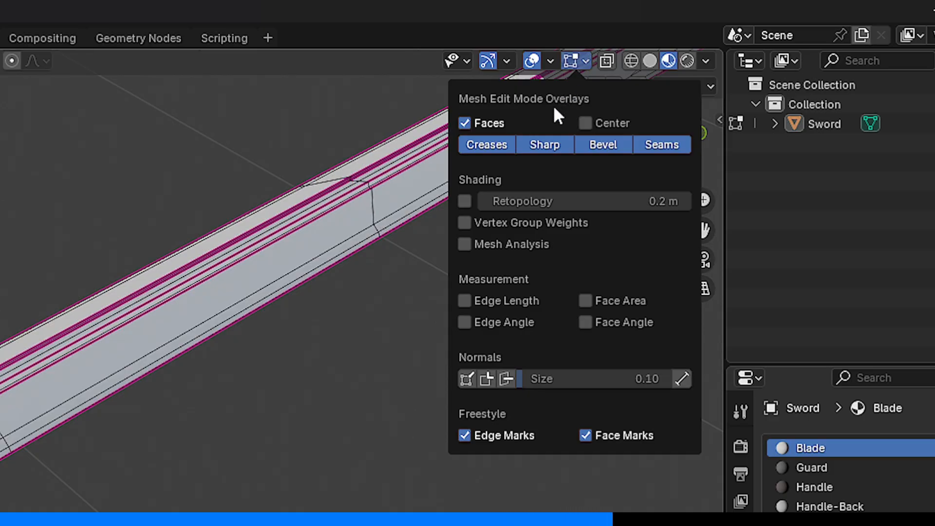
left_click(491, 146)
left_click(545, 144)
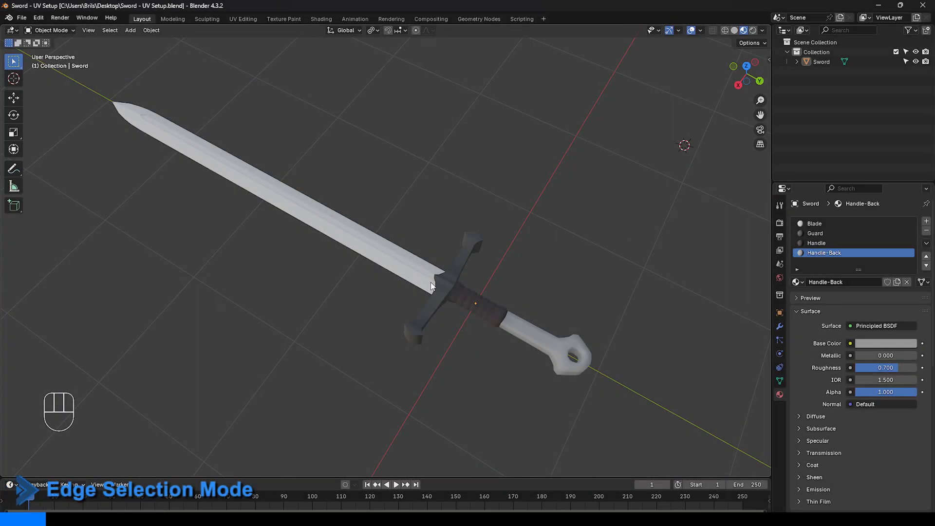
Select the Sword, look at it in the right orthographic view and enter Edit Mode.
left_click(431, 282)
key("KP_3")
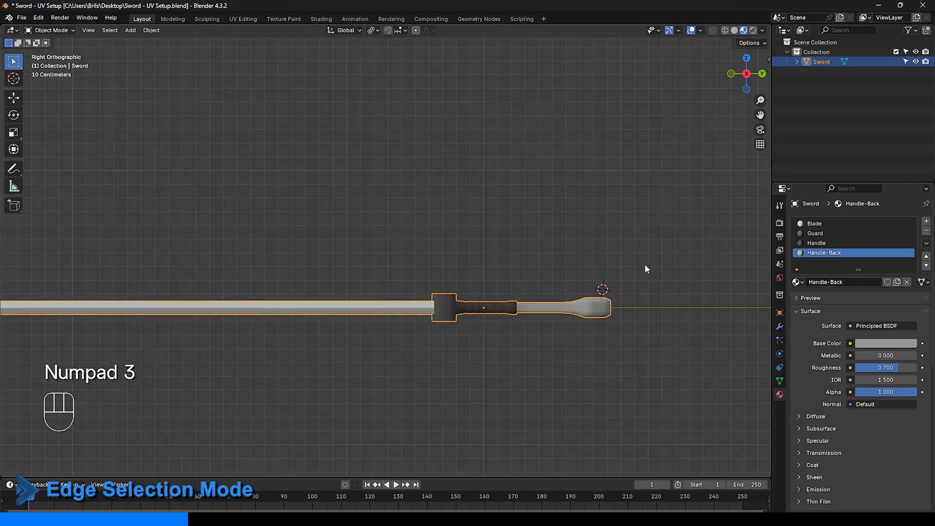
scroll(493, 299, "up", 4)
middle_click_drag(493, 300, 287, 204, "shift")
scroll(288, 203, "up", 2)
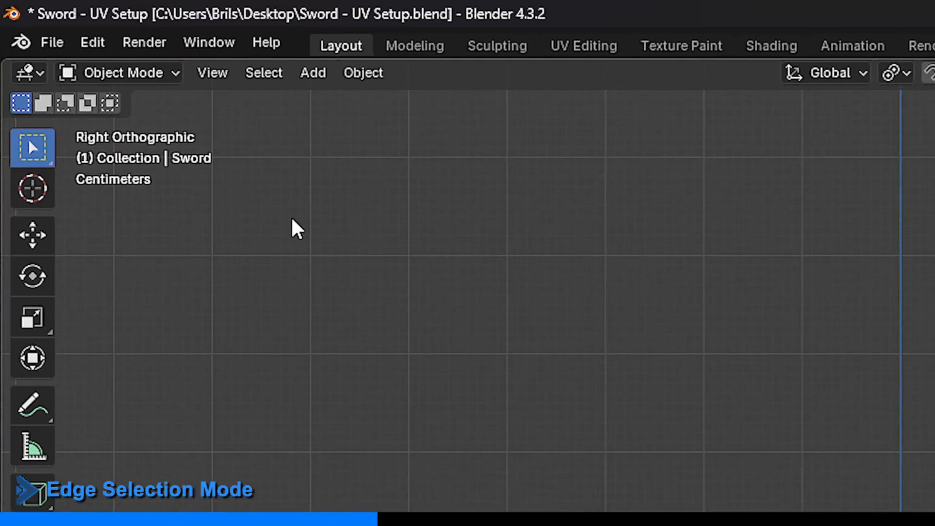
left_click(166, 73)
left_click(150, 124)
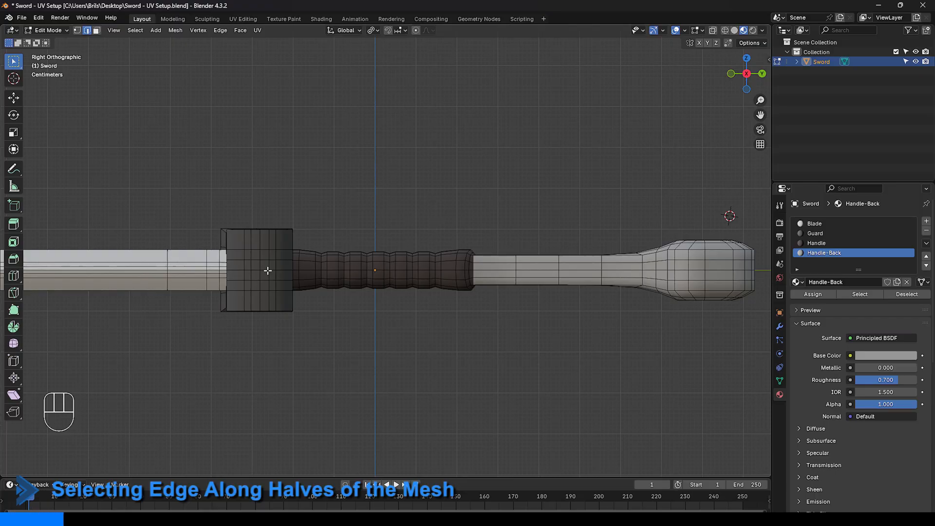
Select the edge loop running lengthwise around the middle of the sword, through guard, grip and pommel.
key("alt")
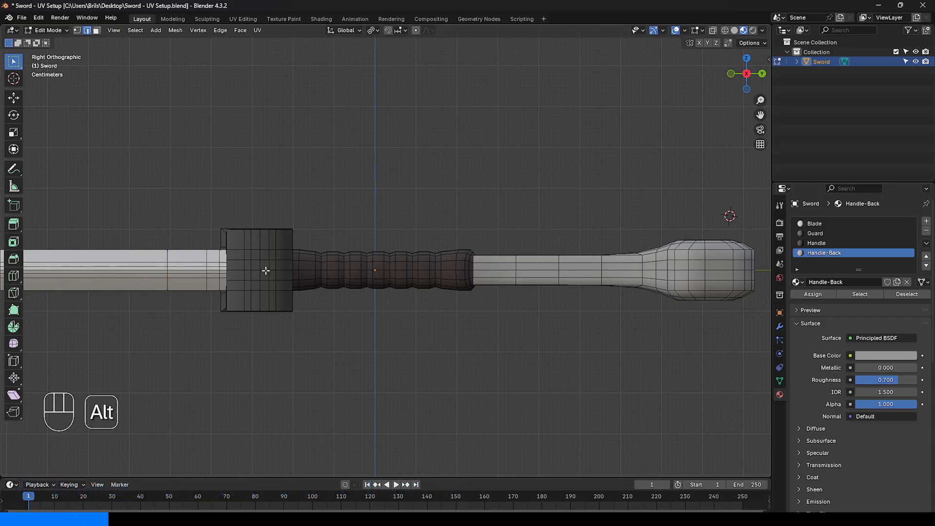
left_click(265, 271, "alt")
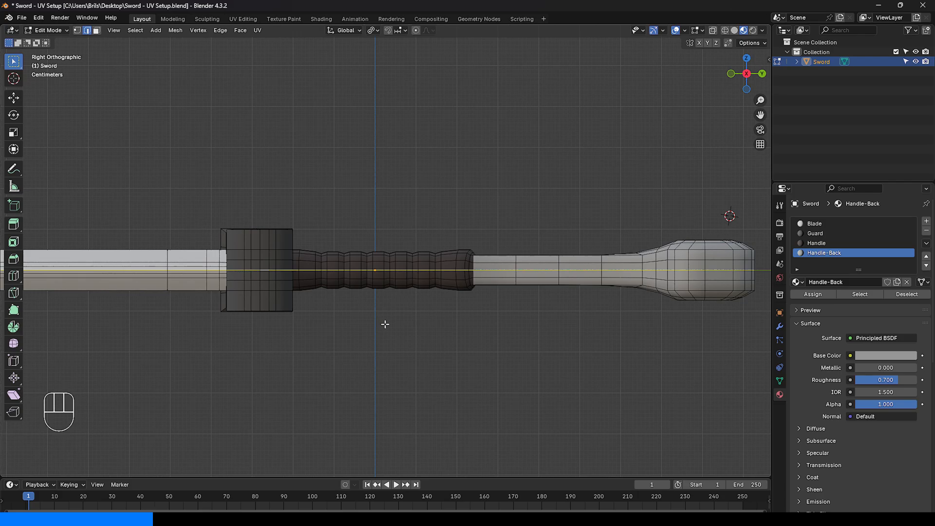
scroll(384, 323, "down", 4)
middle_click_drag(329, 313, 341, 290, "shift")
middle_click_drag(560, 265, 448, 292)
scroll(399, 297, "up", 8)
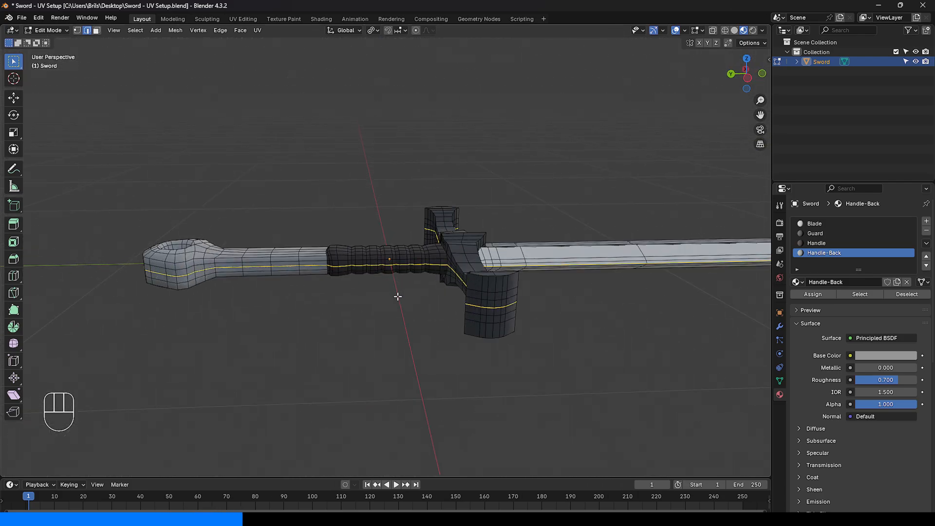
Add the middle edge loop inside the pommel hole to the selection.
middle_click_drag(294, 300, 551, 307, "shift")
scroll(354, 321, "up", 2)
scroll(354, 321, "up", 4)
middle_click_drag(298, 341, 354, 300)
scroll(353, 289, "up", 3)
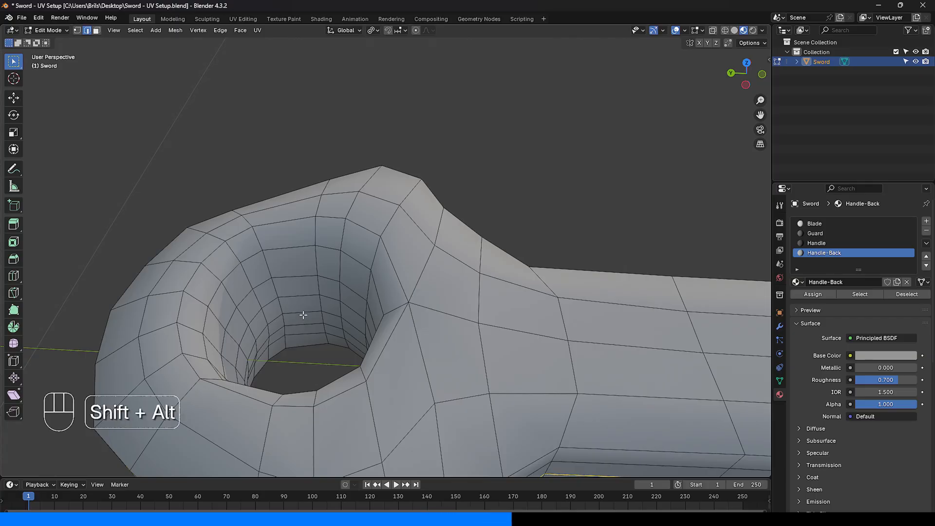
left_click(303, 314, "alt+shift")
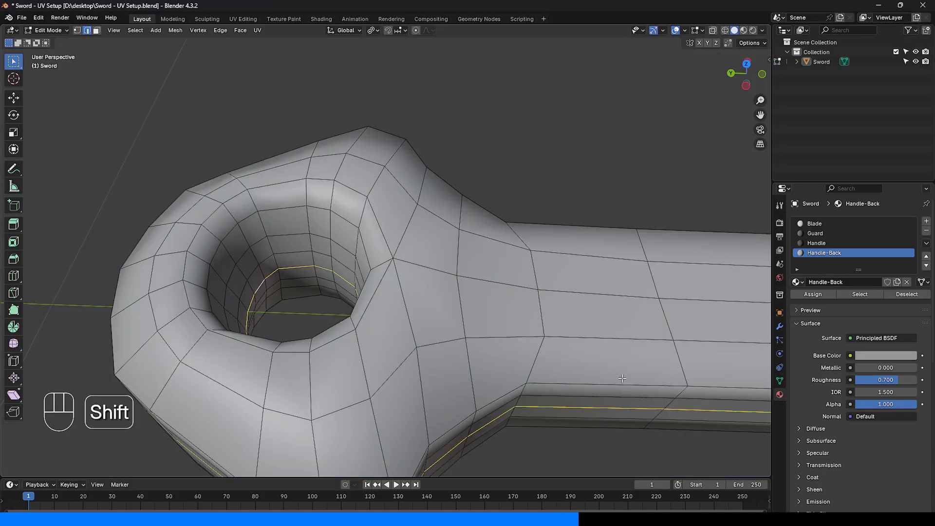
Add a crosswise edge loop on the back of the handle to the selection, and deselect it and the stray edge beside it.
middle_click_drag(536, 312, 372, 303, "shift")
left_click(373, 303, "alt+shift")
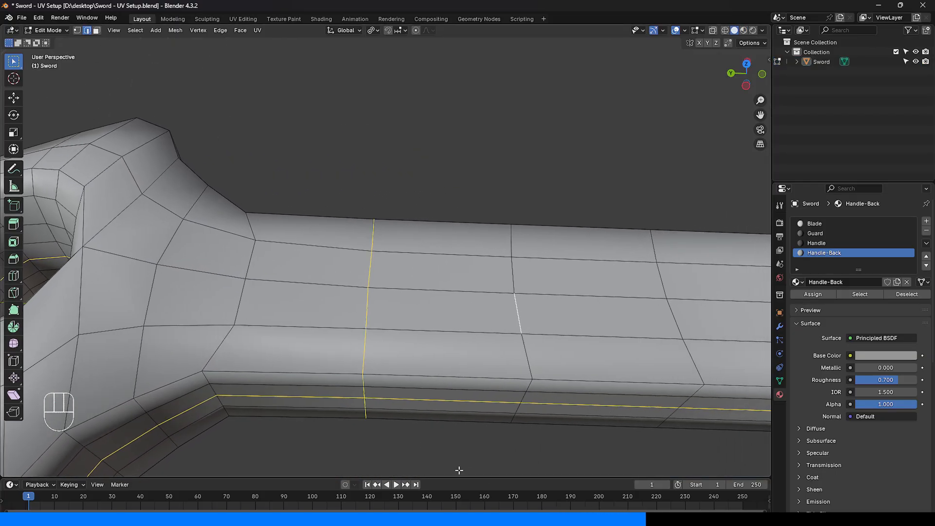
middle_click_drag(459, 471, 424, 441, "shift")
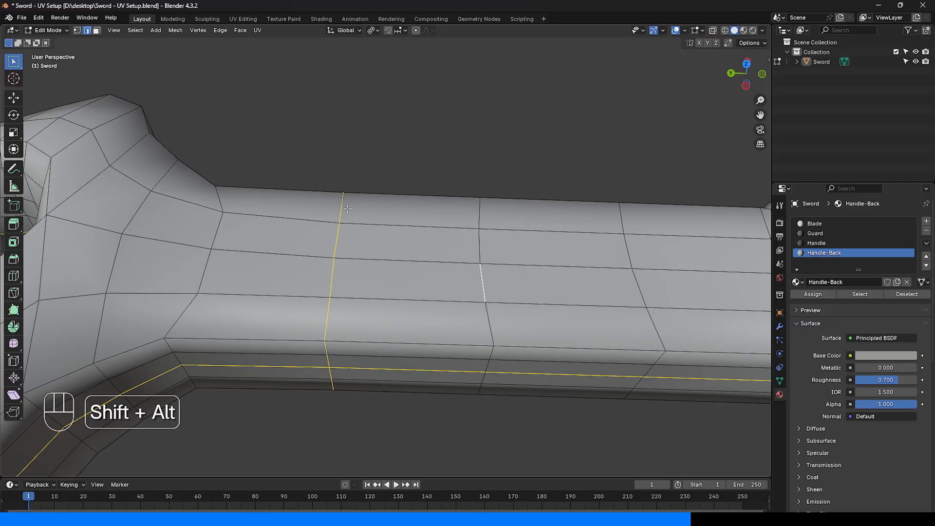
left_click(334, 278, "alt+shift")
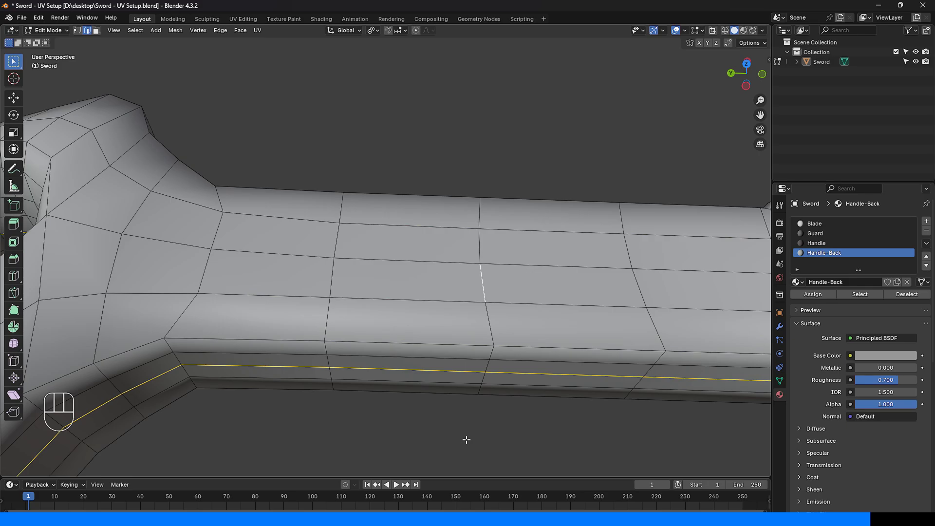
left_click(478, 306, "shift")
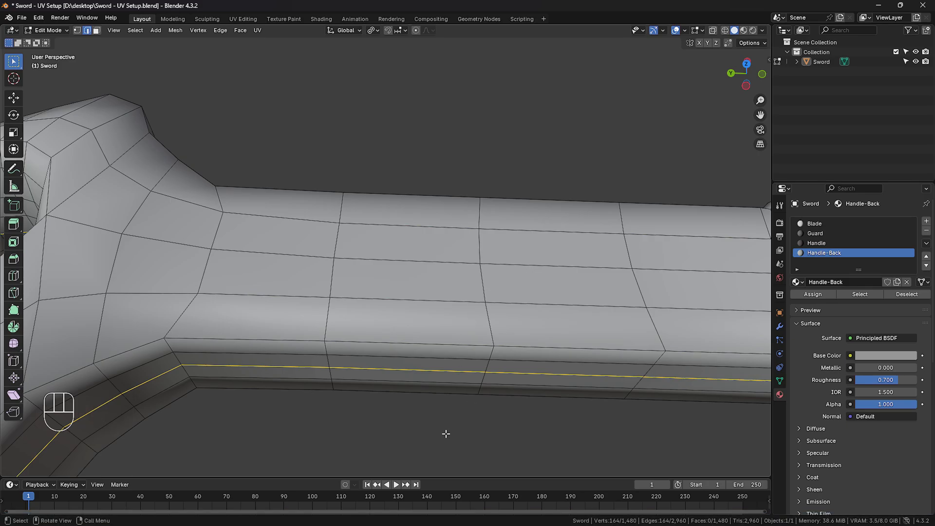
Inspect the selected middle edge loops around the pommel, using the right orthographic view and Wireframe shading.
middle_click_drag(445, 432, 384, 349, "shift")
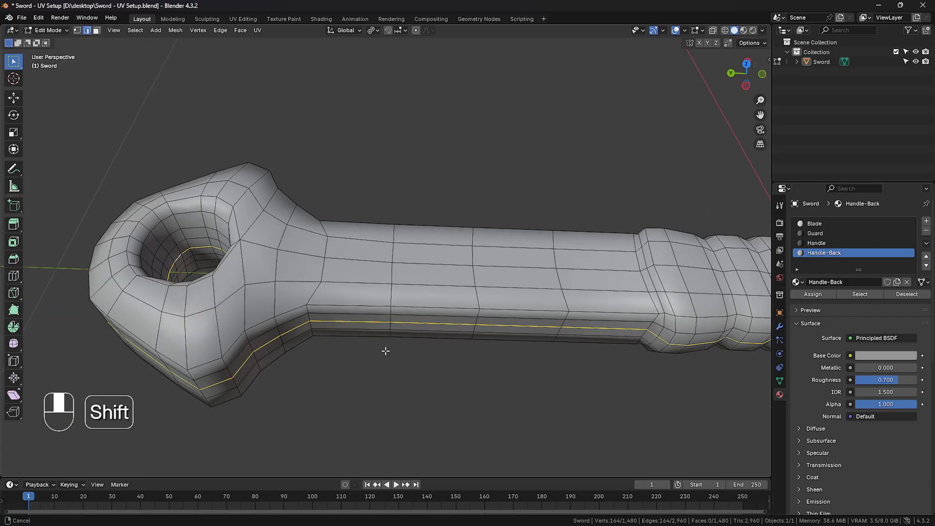
scroll(302, 303, "up", 5)
scroll(422, 309, "up", 2)
scroll(421, 310, "down", 4)
middle_click_drag(421, 309, 522, 222)
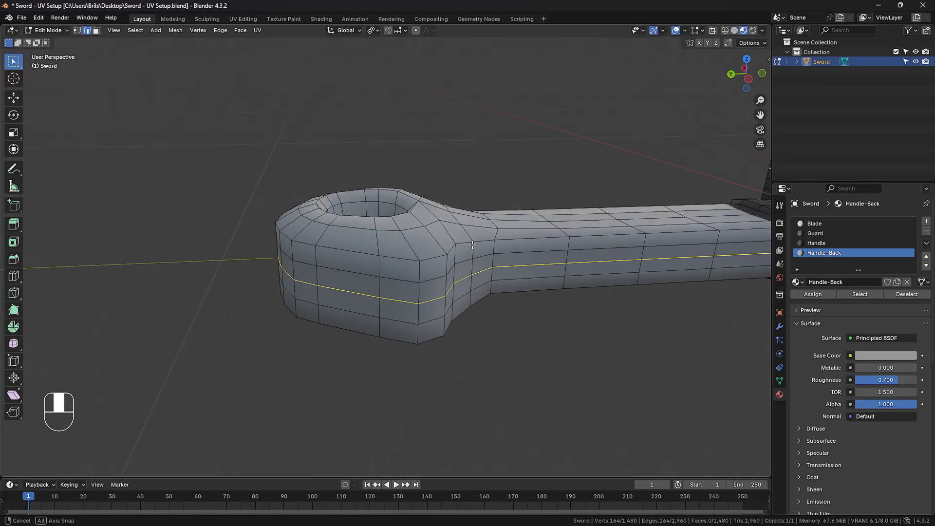
scroll(521, 221, "up", 1)
key("KP_3")
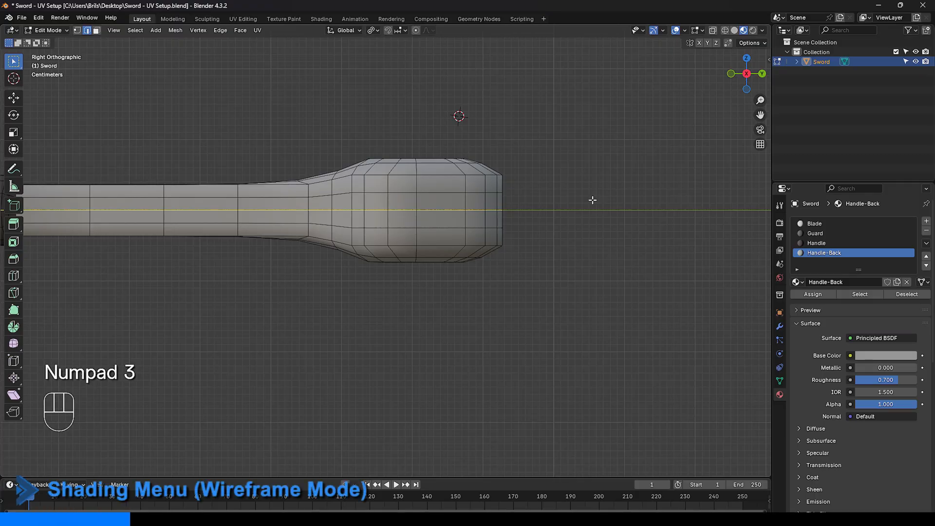
key("z")
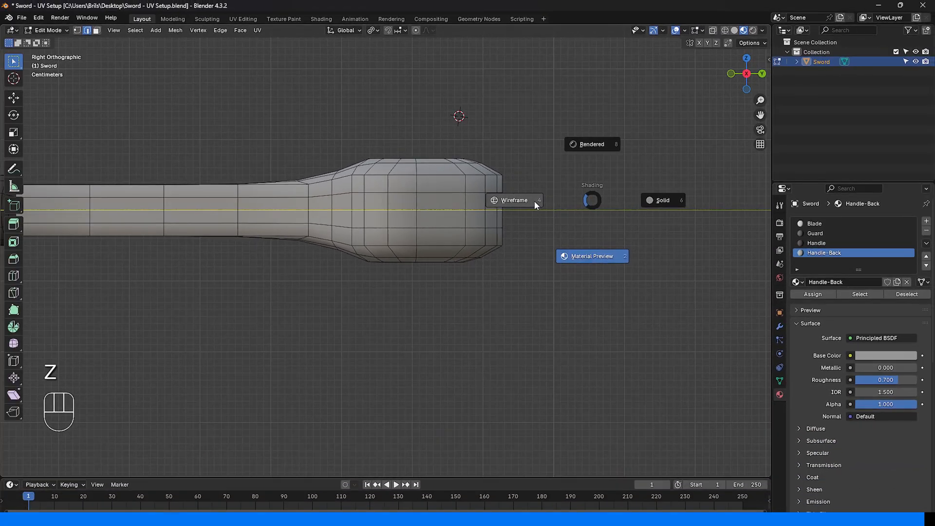
left_click(476, 226)
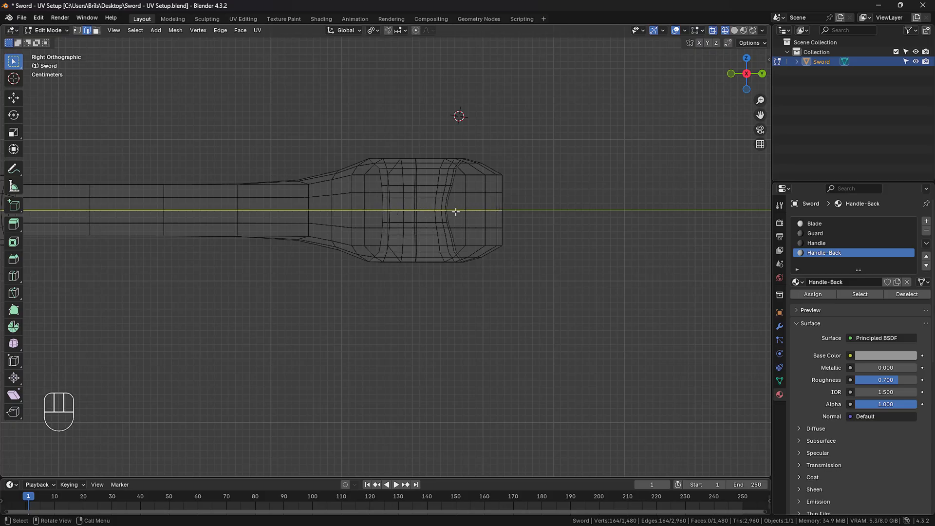
middle_click_drag(452, 231, 439, 254)
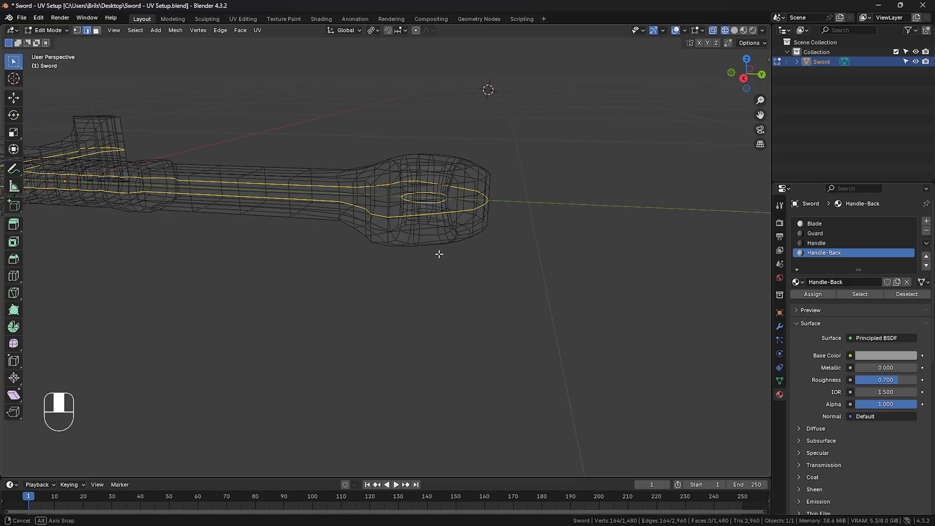
middle_click_drag(439, 255, 472, 237)
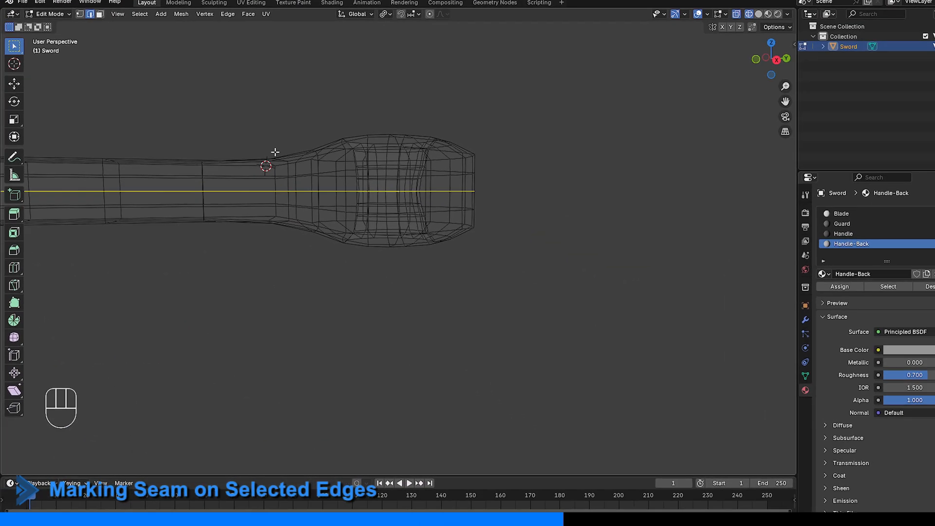
Mark the selected middle edge loops of the sword and pommel hole as seams.
key("ctrl+e")
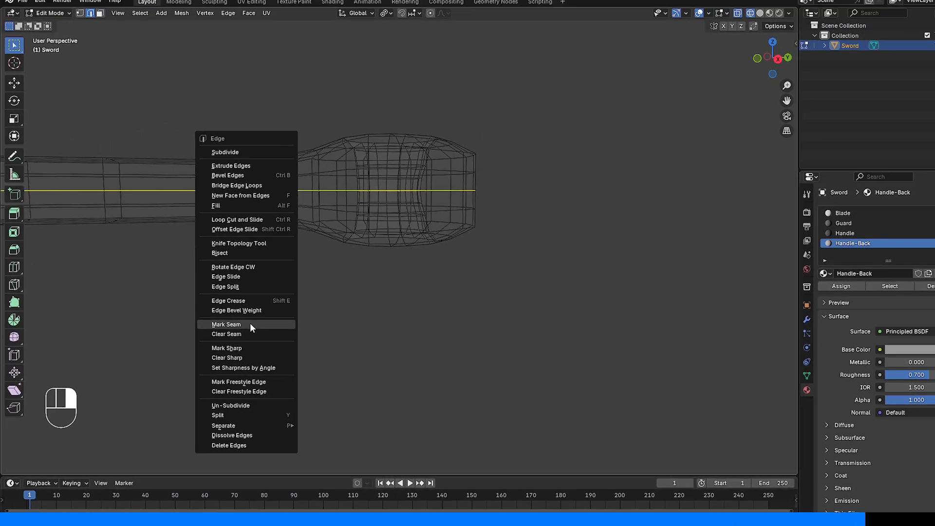
left_click(250, 325)
middle_click_drag(249, 323, 560, 429)
middle_click_drag(263, 175, 194, 68, "shift")
scroll(309, 163, "down", 4)
middle_click_drag(309, 163, 333, 190, "shift")
Switch the viewport shading to Solid to display the marked seams on the sword.
key("z")
left_click(420, 185)
key("z")
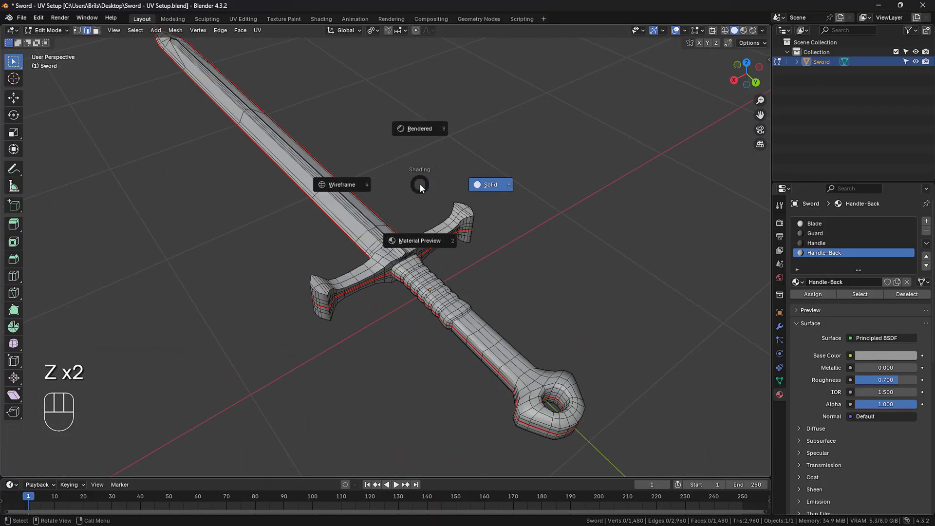
key("Escape")
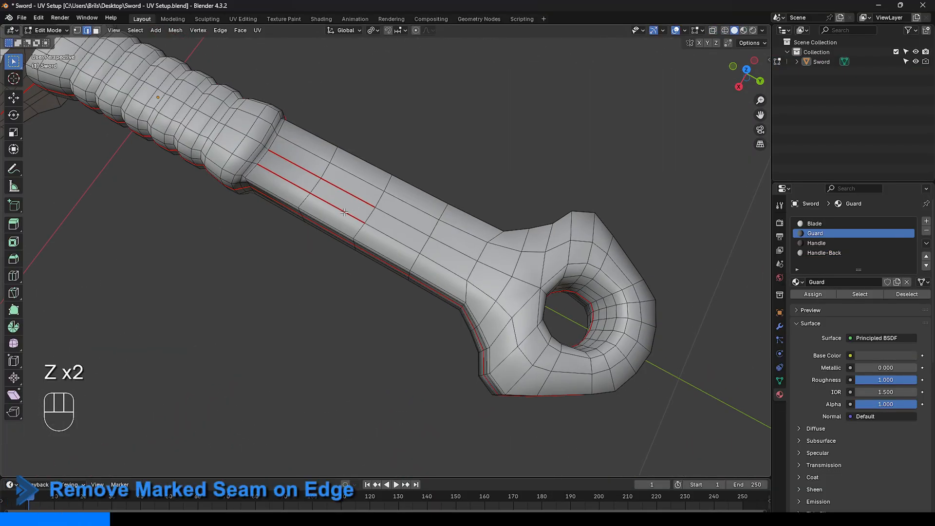
Add the second stray red edge on the flat handle section to the selection and clear the seams from both edges.
left_click(345, 193, "shift")
middle_click_drag(345, 193, 463, 152)
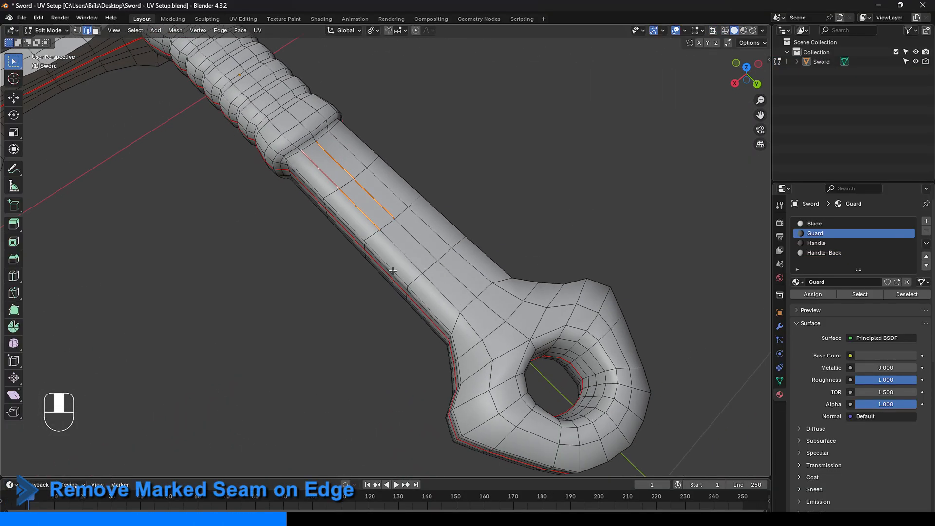
right_click(466, 153)
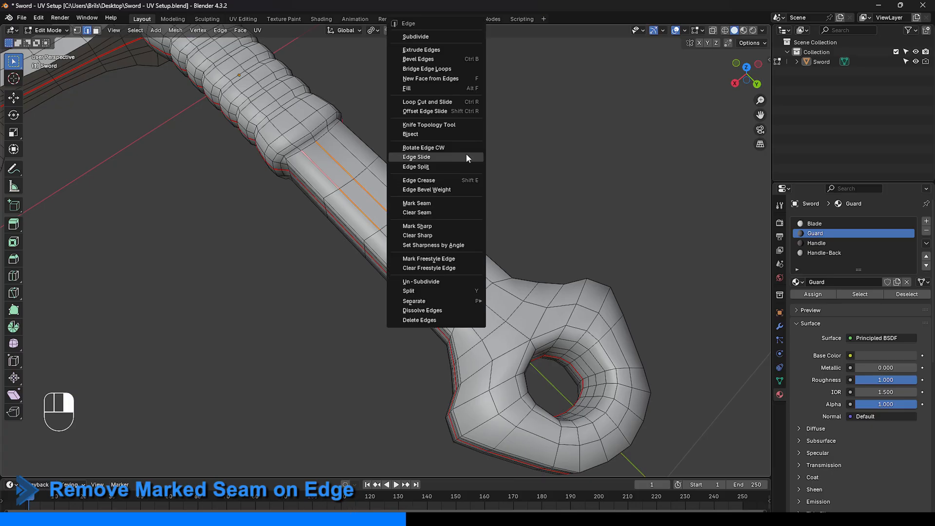
left_click(440, 212)
left_click(548, 237)
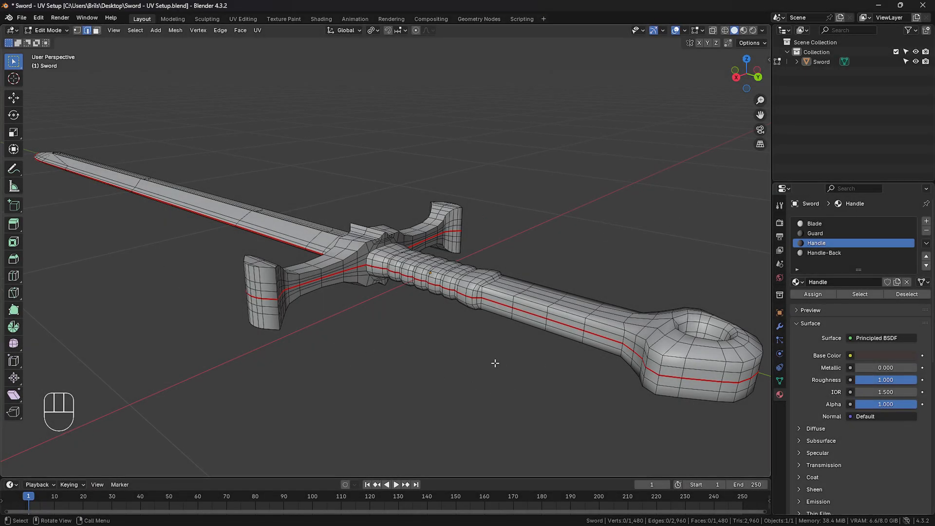
Try loop-selecting several lengthwise edge loops along the handle and guard, clearing the selection between attempts.
left_click(567, 305, "alt")
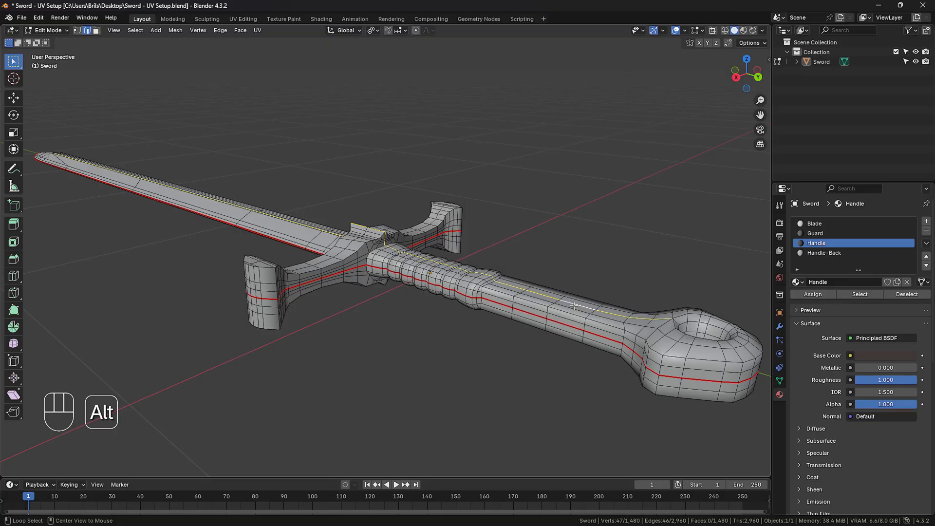
left_click(533, 304, "alt")
left_click(336, 300)
left_click(292, 222, "alt")
left_click(523, 349)
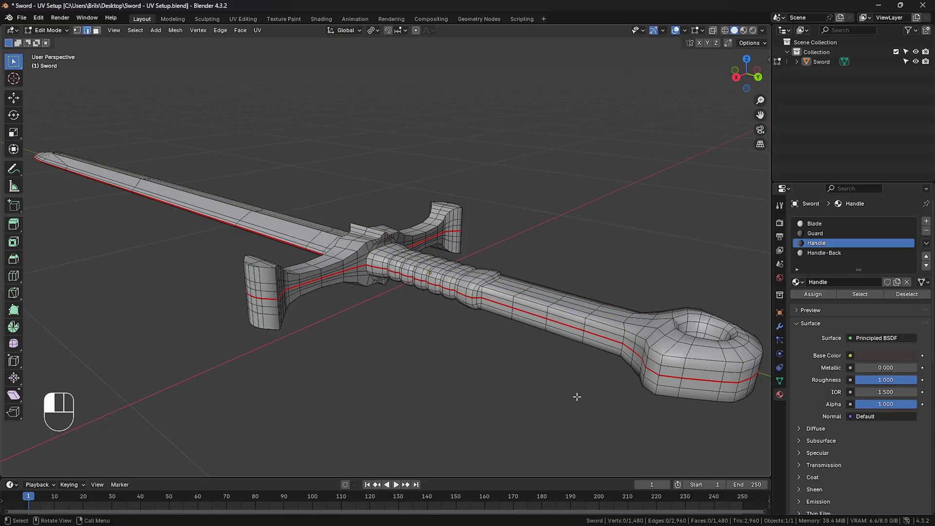
left_click(600, 334, "alt")
middle_click_drag(600, 335, 617, 355)
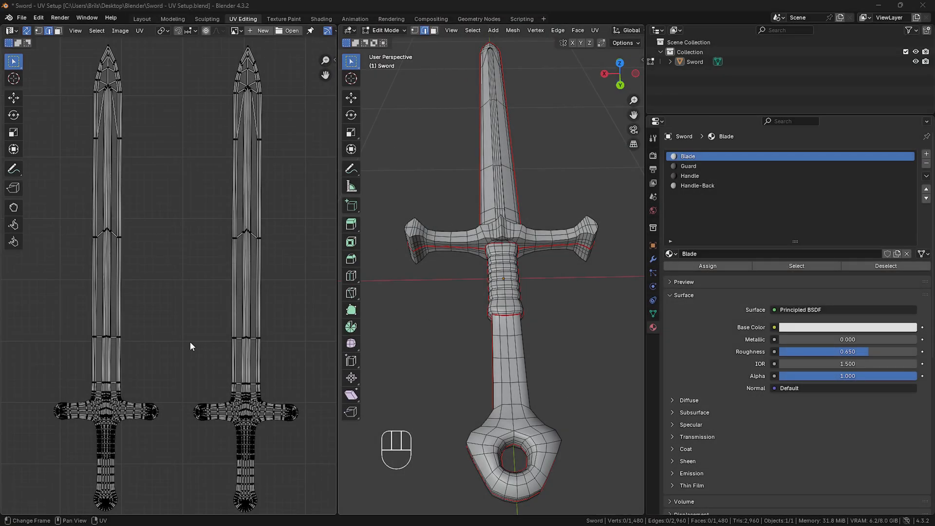
Examine the front and back sword UV islands against the seams on the model.
scroll(190, 342, "down", 4)
scroll(571, 313, "down", 1)
middle_click_drag(570, 313, 603, 350)
left_click_drag(296, 424, 69, 136)
scroll(204, 276, "up", 4)
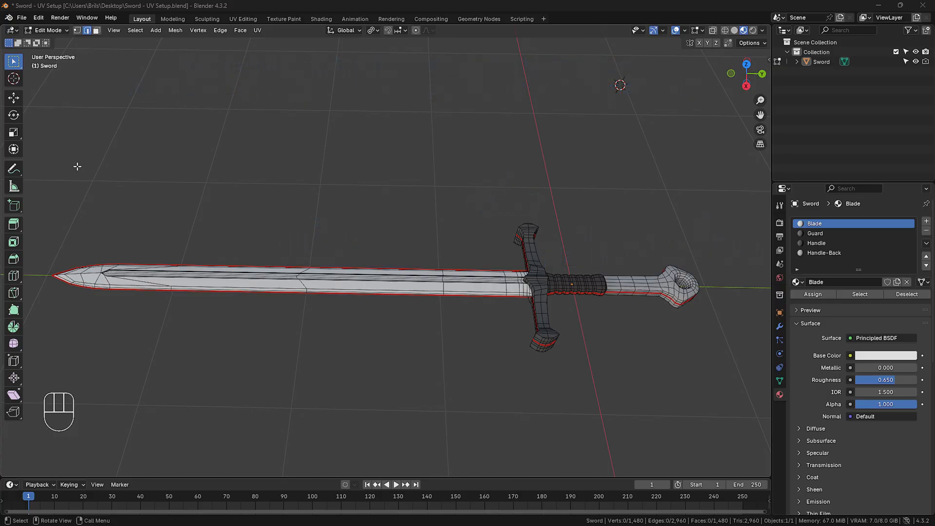
Switch to face selection, select all faces assigned to the Guard material and frame them.
left_click(99, 31)
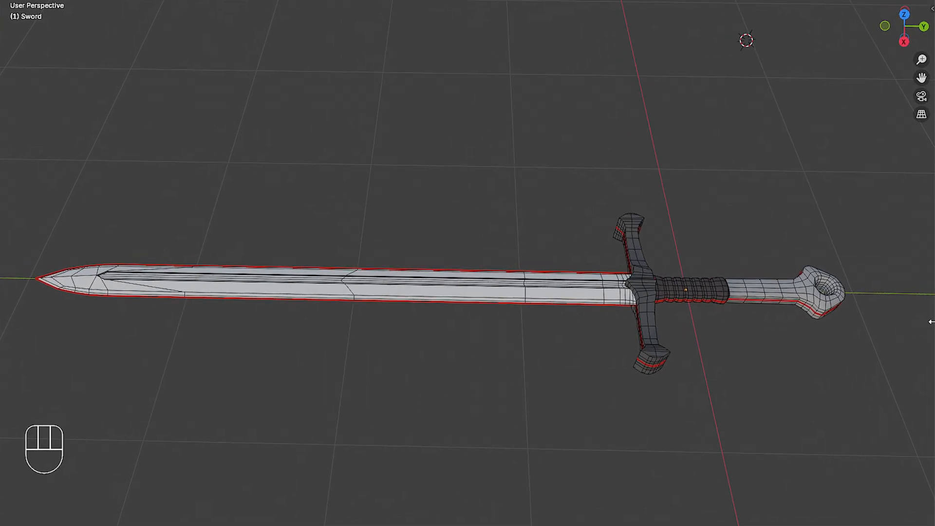
left_click(859, 294)
left_click(907, 294)
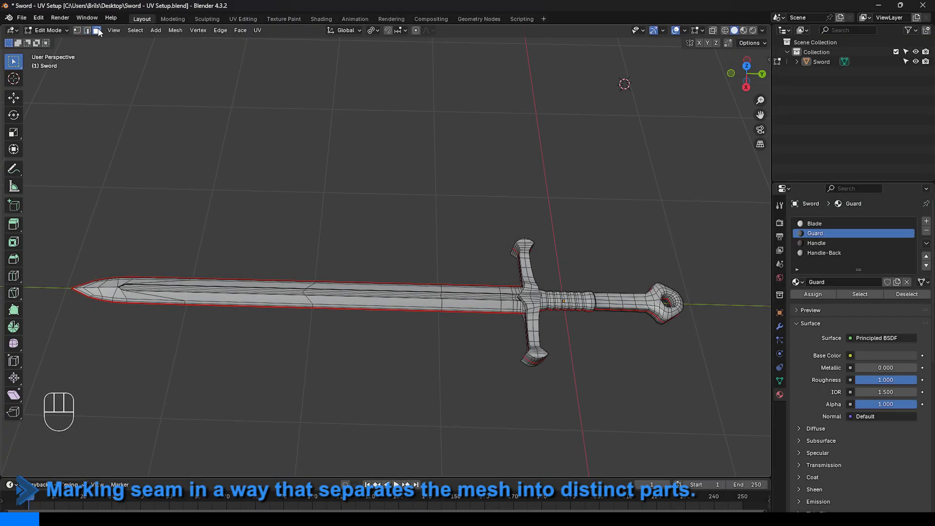
left_click(860, 295)
key("KP_Decimal")
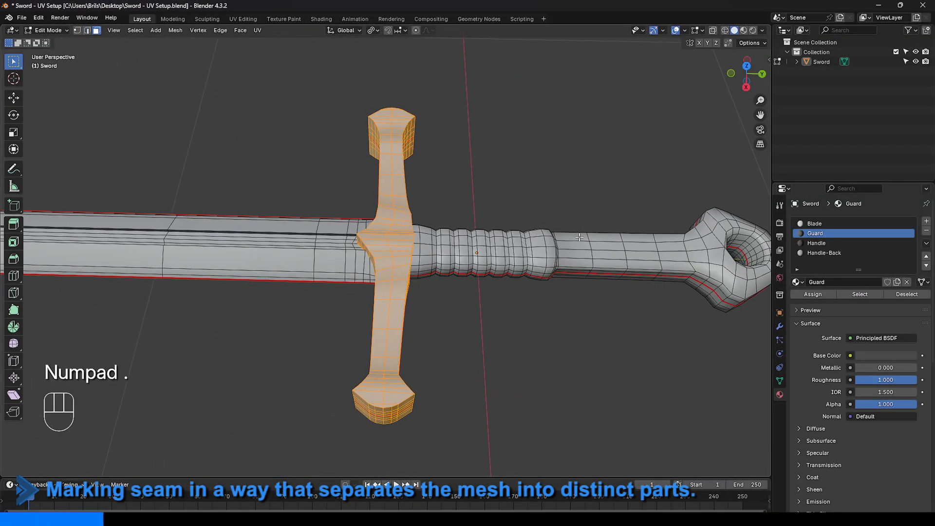
Hide the guard faces and circle-select the exposed end vertices of the blade and grip in the top wireframe view.
key("h")
key("KP_7")
key("z")
key("c")
mouse_move(305, 277)
left_mouse_down()
mouse_move(359, 292)
mouse_move(449, 272)
mouse_move(459, 292)
mouse_move(317, 196)
left_mouse_up()
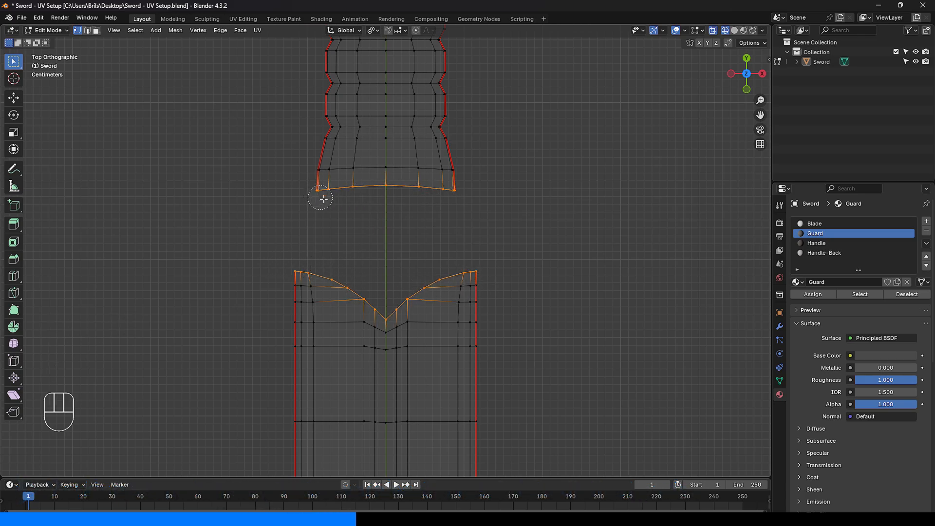
Mark the selected end edges of the blade and grip as seams in edge selection mode and clear the selection.
key("Escape")
left_click(88, 30)
right_click(203, 224)
left_click(201, 203)
left_click(476, 251)
Reveal the hidden guard, return to Solid shading and select the faces assigned to the Handle material.
middle_click_drag(476, 251, 422, 249)
key("alt+h")
left_click(595, 205)
mouse_move(596, 204)
middle_mouse_down()
mouse_move(557, 161)
mouse_move(194, 187)
middle_mouse_up()
key("z")
left_click(836, 243)
left_click(860, 294)
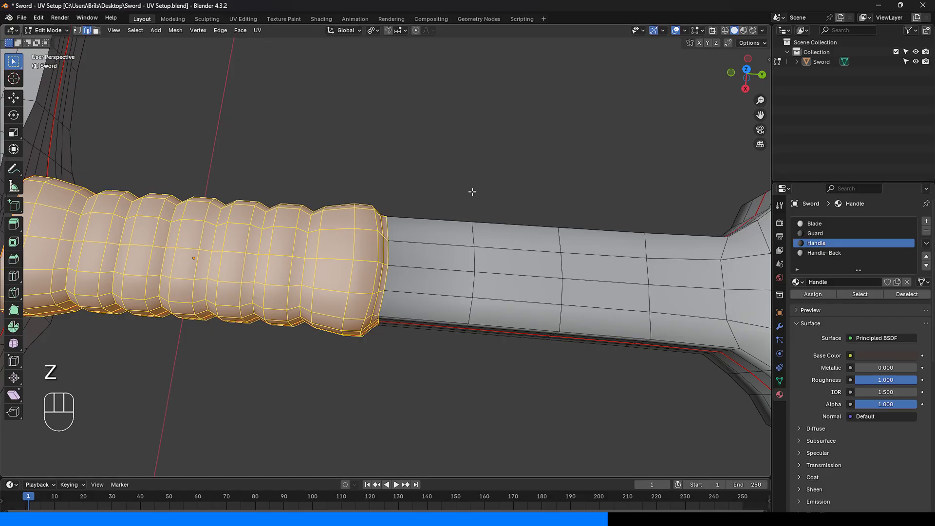
Select the edge loop where the ribbed grip meets the smooth back handle and mark it as a seam.
left_click(472, 191)
left_click(388, 251, "alt")
middle_click_drag(412, 236, 426, 151)
right_click(427, 152)
left_click(432, 204)
left_click(521, 326)
Inspect the new seams around the grip and guard, selecting and framing the whole sword.
middle_click_drag(524, 326, 543, 207)
left_click(874, 293)
scroll(526, 244, "down", 3)
middle_click_drag(526, 244, 482, 331)
left_click(428, 355)
scroll(404, 363, "down", 6)
middle_click_drag(397, 370, 383, 372)
key("a")
key("KP_Decimal")
middle_click_drag(570, 338, 509, 358)
scroll(531, 293, "down", 2)
left_click(585, 147)
Change the viewport shading and examine the seams along the sword from several angles.
key("z")
left_click(437, 138)
scroll(487, 165, "up", 2)
middle_click_drag(527, 188, 424, 229)
scroll(545, 190, "up", 3)
middle_click_drag(423, 229, 438, 273)
mouse_move(438, 273)
middle_mouse_down("shift")
mouse_move(429, 341)
mouse_move(491, 256)
mouse_move(468, 278)
mouse_move(429, 265)
middle_mouse_up("shift")
scroll(467, 263, "down", 5)
middle_click_drag(428, 266, 501, 282, "shift")
middle_click_drag(501, 282, 504, 286)
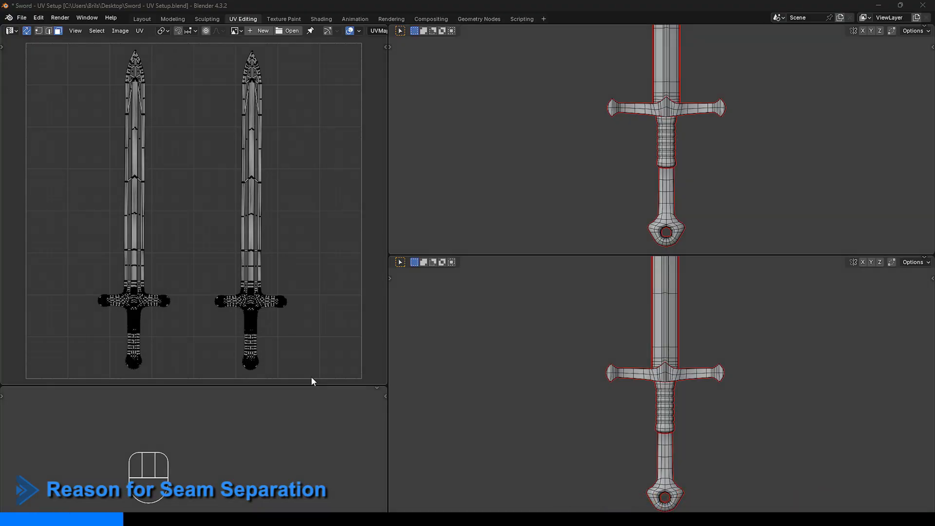
Box-select the two whole-sword UV islands and examine the dense UVs around the guard and grip.
left_click_drag(312, 378, 196, 47)
left_click_drag(66, 46, 198, 369)
left_click(303, 343)
scroll(315, 312, "up", 3)
middle_click_drag(301, 345, 226, 244, "shift")
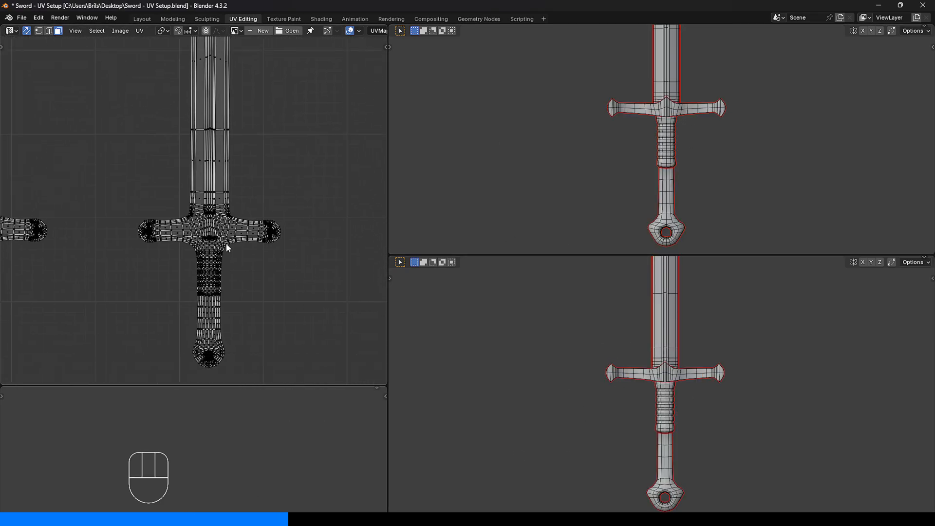
scroll(229, 258, "up", 3)
left_click_drag(225, 267, 217, 265)
left_click(302, 180)
Examine the UV faces around the pommel hole and compare them with the pommel on the model.
middle_click_drag(302, 180, 255, 158)
scroll(178, 192, "up", 8)
middle_click_drag(177, 203, 194, 219)
left_click_drag(248, 238, 102, 133)
scroll(663, 219, "up", 4)
middle_click_drag(676, 244, 645, 163, "shift")
scroll(645, 163, "down", 4)
left_click(349, 326)
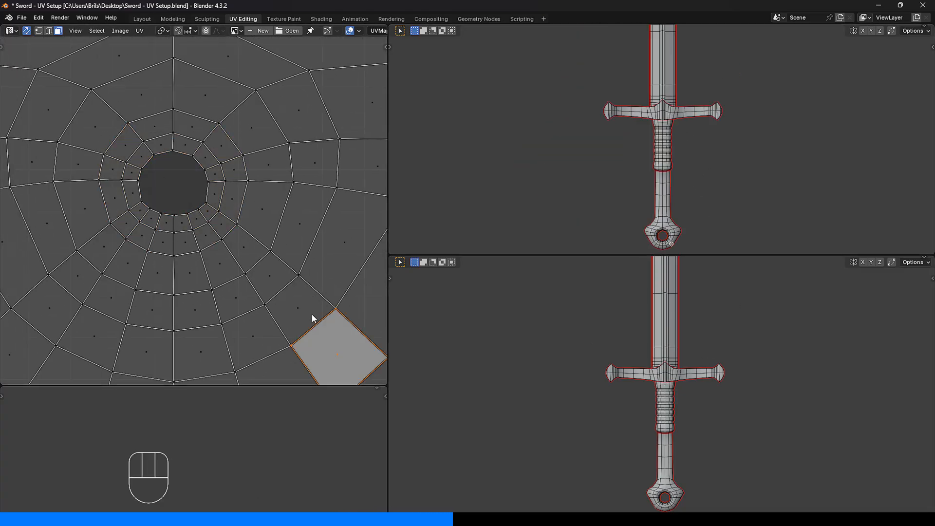
Zoom the UV view to fit and box-select both whole-sword islands to review their use of the UV space.
scroll(297, 299, "down", 8)
left_click(76, 31)
mouse_move(98, 146)
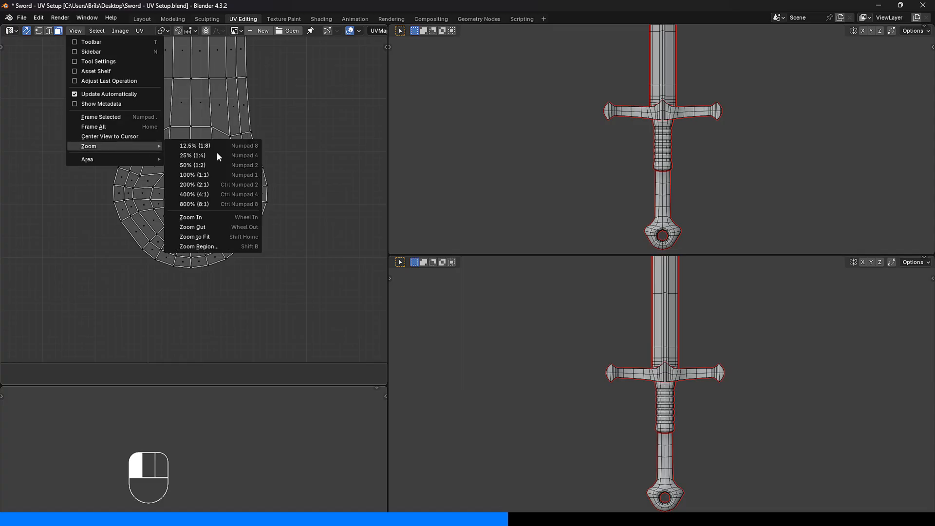
left_click(228, 237)
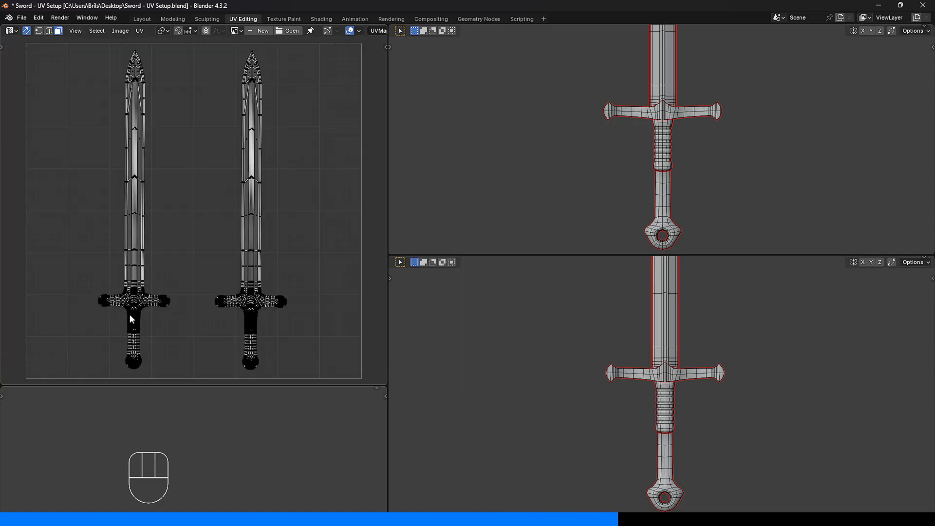
left_click_drag(24, 41, 365, 379)
left_click(364, 361)
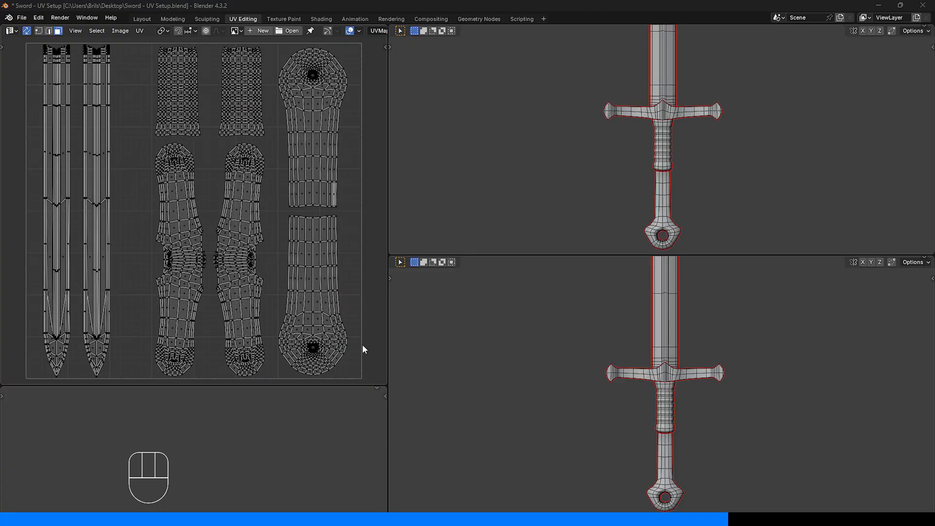
Box-select the pommel ends of the two separated back-handle UV islands to compare them with the model.
double_click(671, 242)
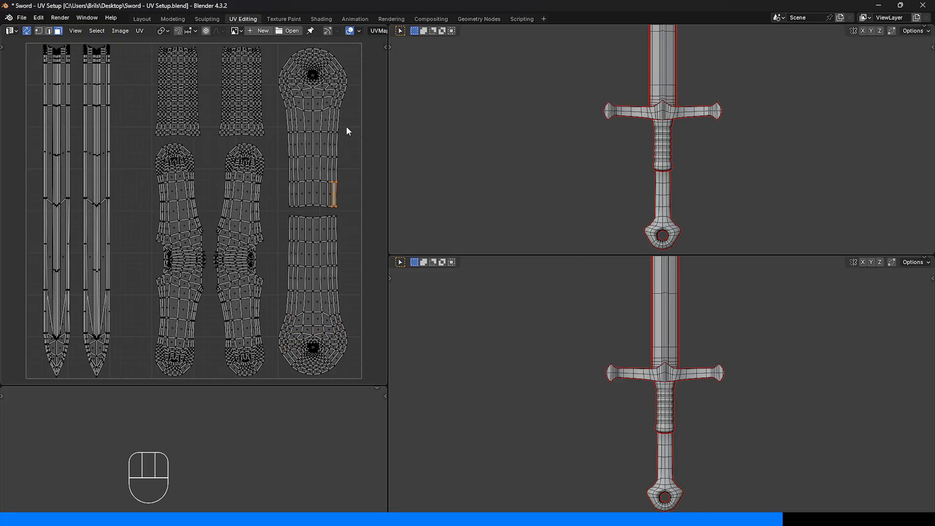
left_click_drag(363, 100, 282, 57)
left_click_drag(282, 56, 279, 51)
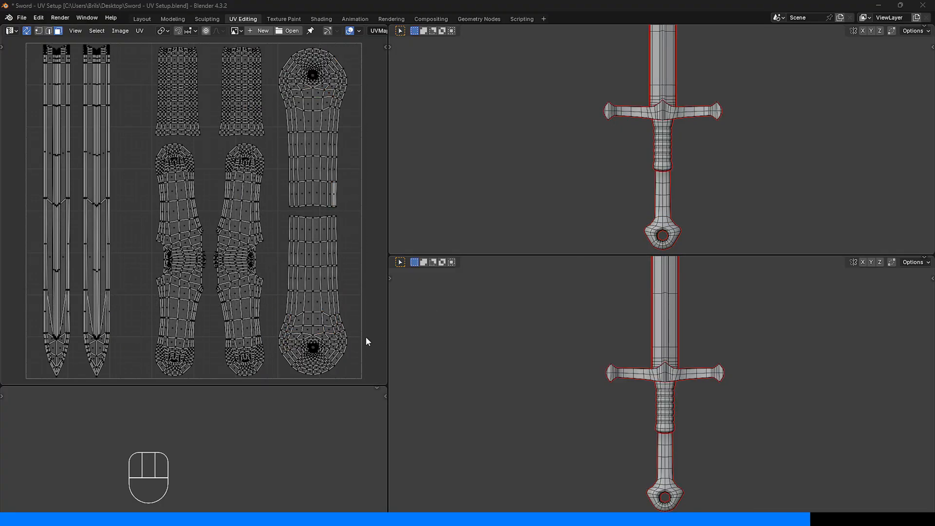
left_click_drag(351, 374, 275, 315)
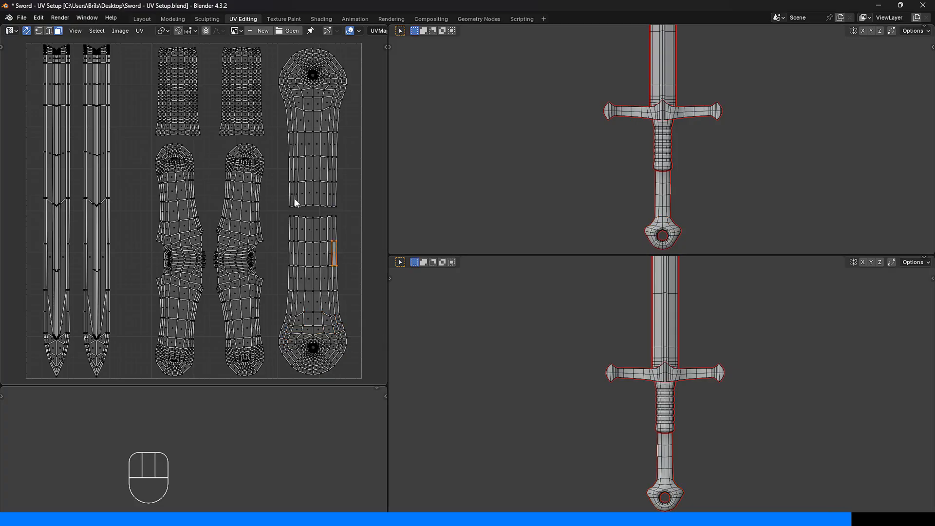
Examine the separated pommel and grip UV islands up close and box-select the grip islands.
middle_click_drag(317, 337, 263, 323)
scroll(263, 324, "up", 7)
middle_click_drag(244, 367, 225, 283)
scroll(223, 243, "down", 7)
middle_click_drag(222, 212, 271, 281)
left_click(206, 131)
left_click_drag(284, 122, 152, 43)
left_click_drag(275, 298, 274, 370)
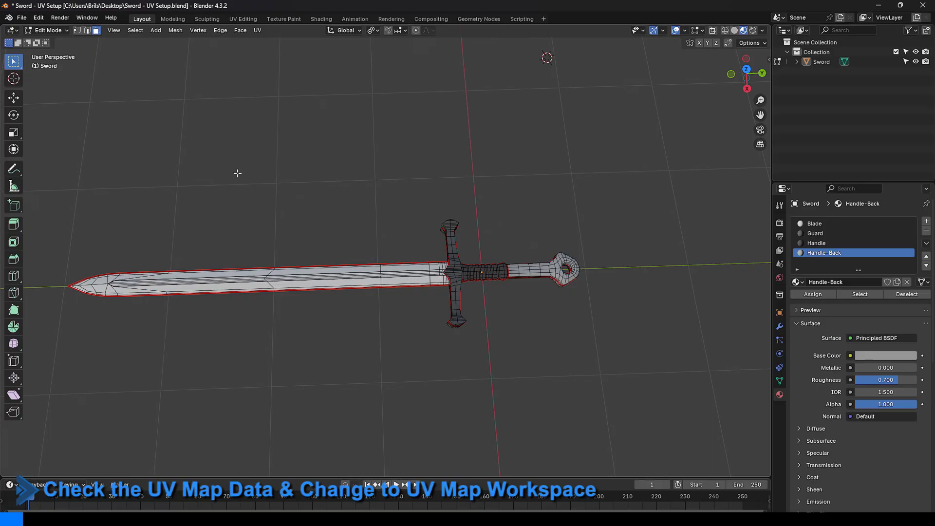
Switch to the UV Editing workspace, orient the sword upright and display the mesh data properties with the UV Maps list.
left_click(244, 19)
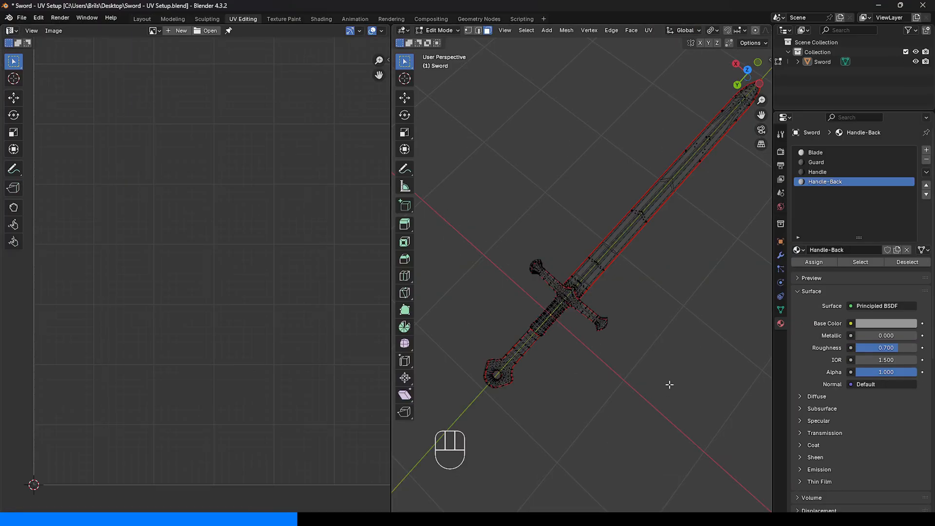
middle_click_drag(683, 337, 699, 320)
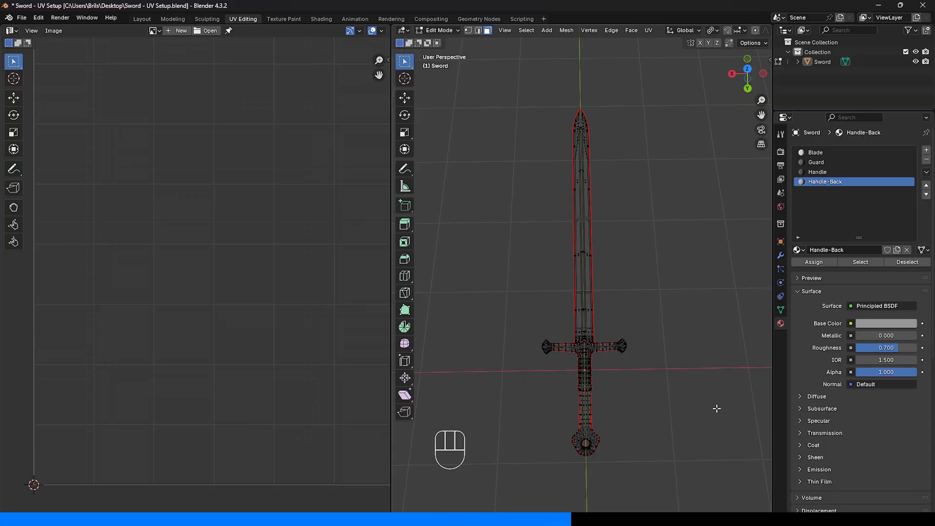
left_click(783, 314)
left_click_drag(850, 339, 850, 346)
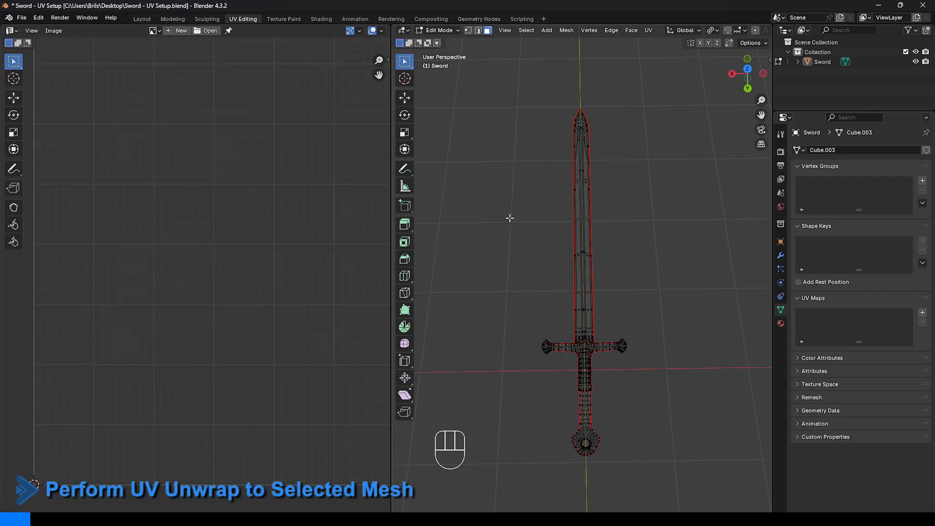
Select the entire sword mesh in vertex selection mode and unwrap it with the Angle Based method.
key("1")
left_click_drag(541, 92, 633, 463)
key("a")
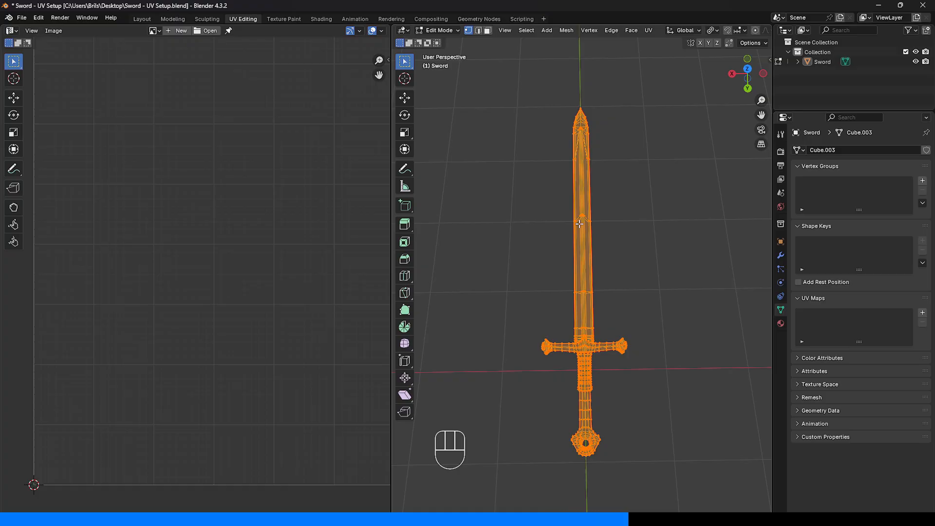
key("u")
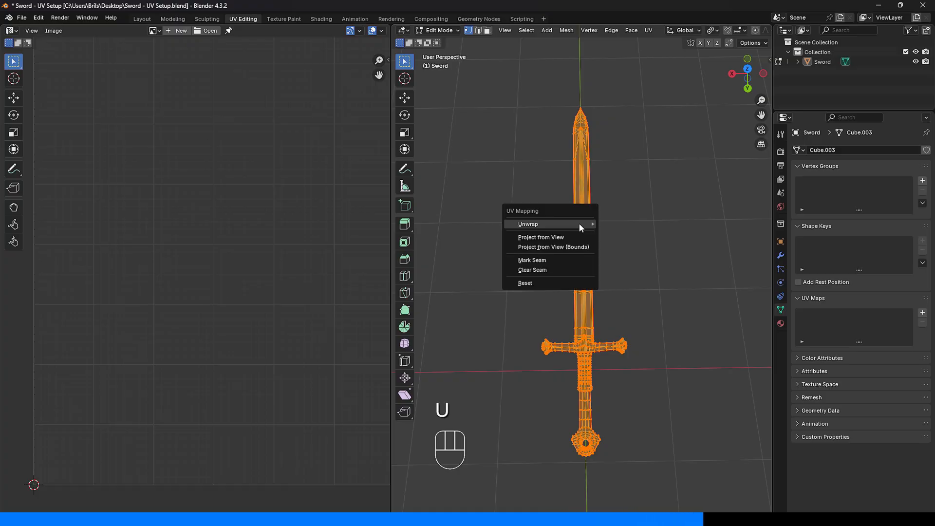
mouse_move(580, 225)
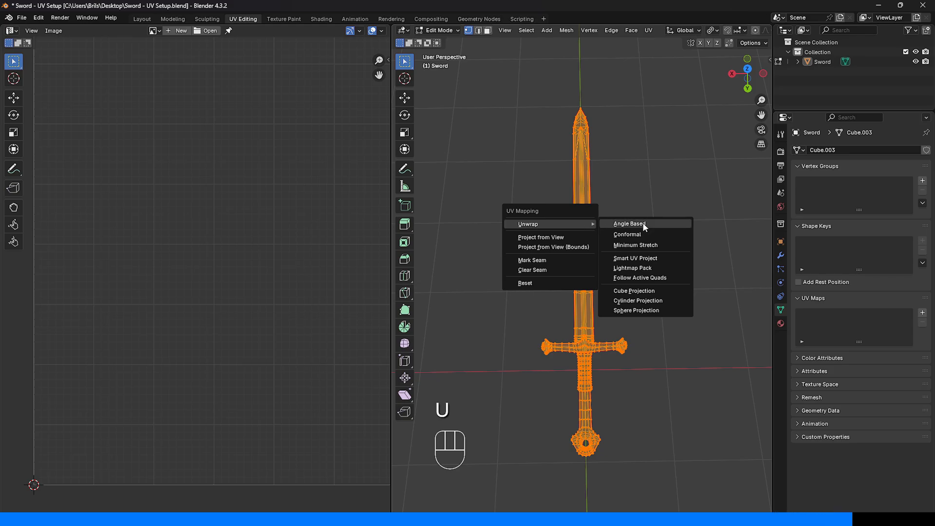
left_click(668, 222)
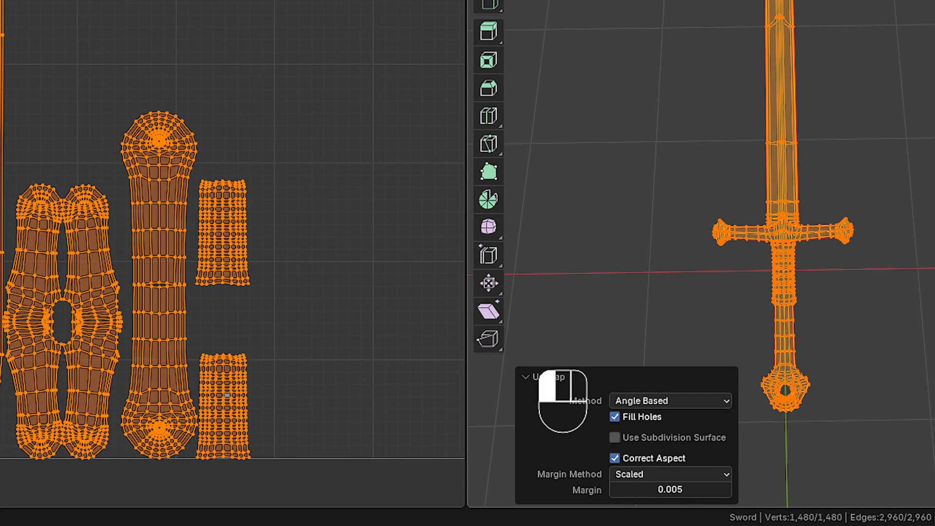
Set the unwrap margin to 0.044 and clear the mesh selection.
left_click_drag(516, 504, 534, 503)
left_click_drag(670, 489, 678, 490)
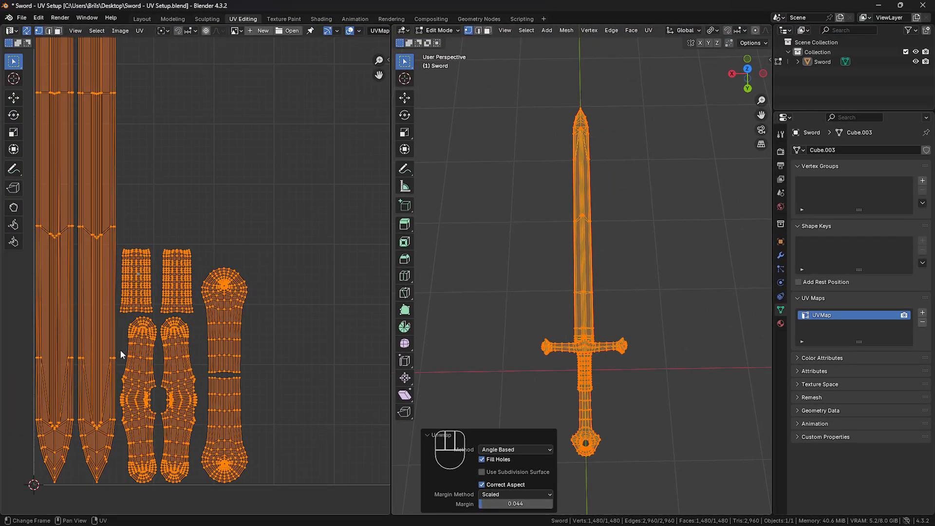
left_click(501, 370)
scroll(248, 281, "down", 2)
middle_click_drag(248, 281, 204, 297)
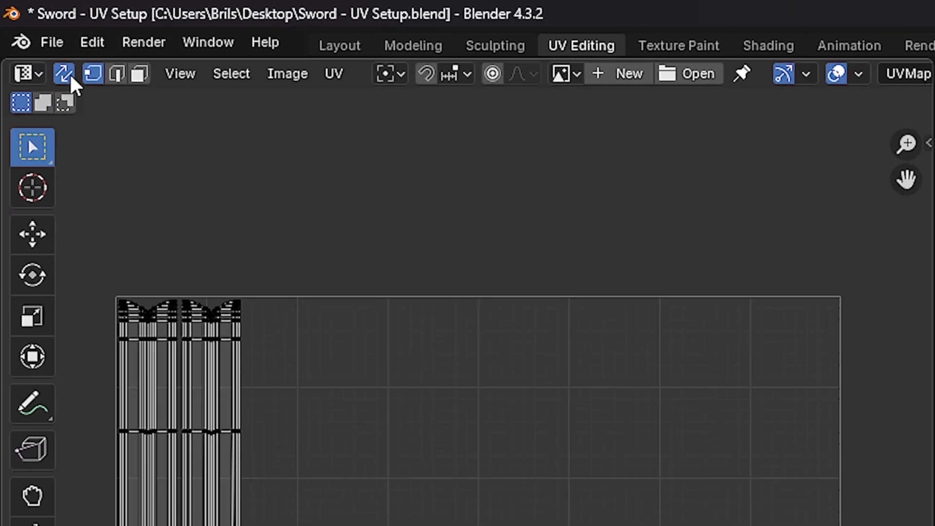
Switch UV sync selection off and back on, and widen the UV editor to enlarge the unwrapped layout.
left_click(65, 72)
left_click(63, 73)
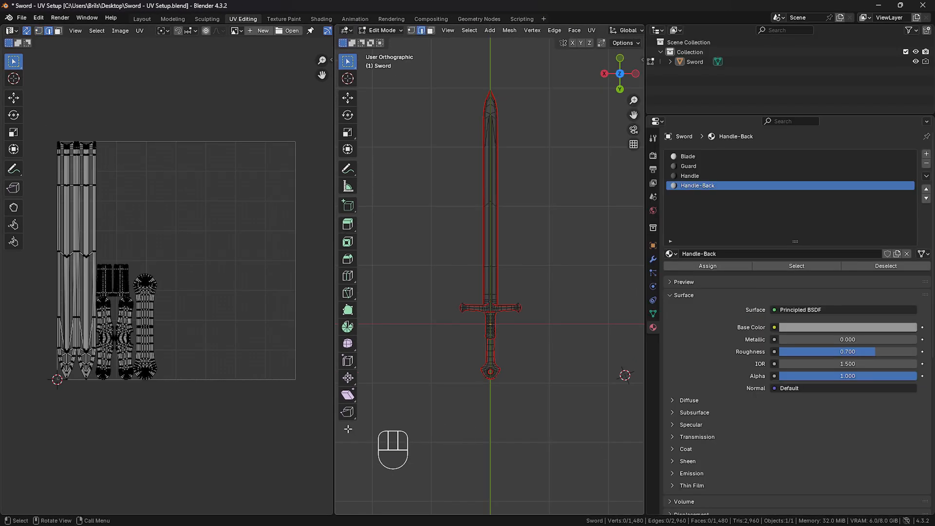
left_click_drag(334, 428, 511, 425)
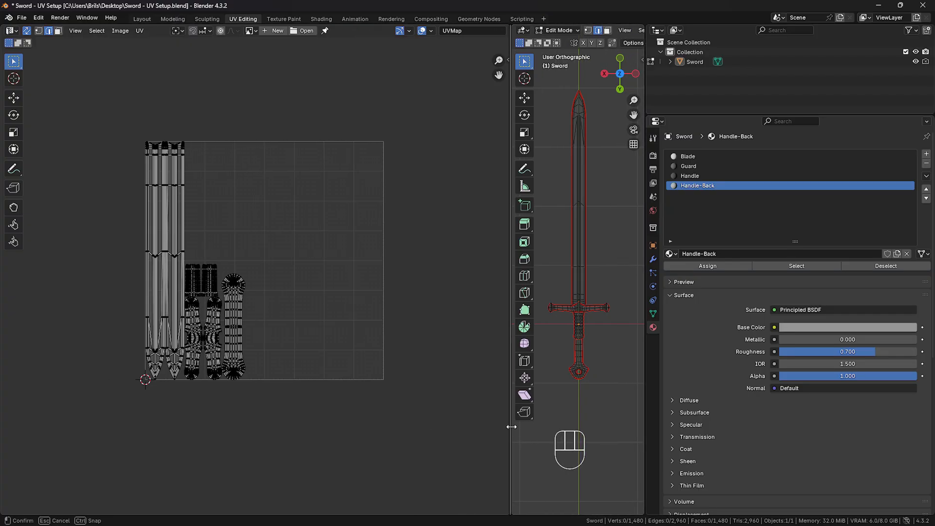
scroll(382, 382, "up", 2)
middle_click_drag(367, 356, 367, 366)
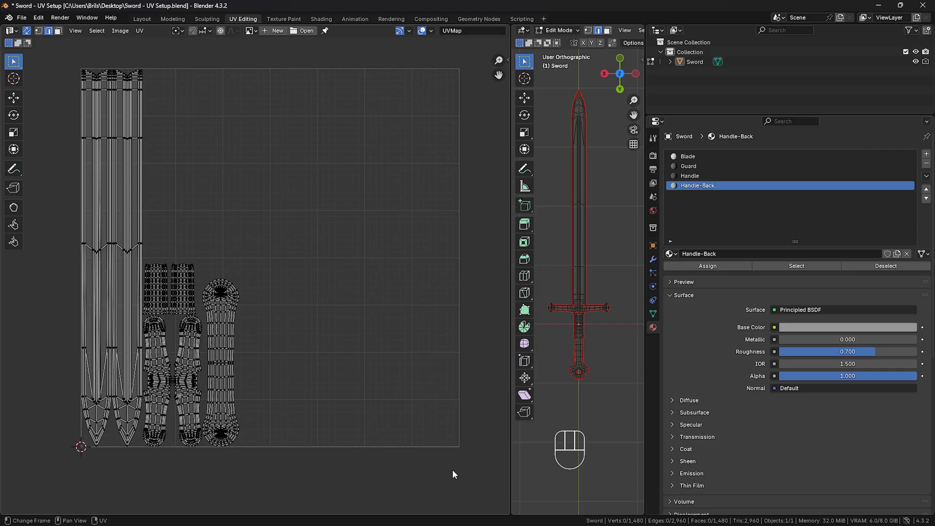
middle_click_drag(452, 474, 458, 471)
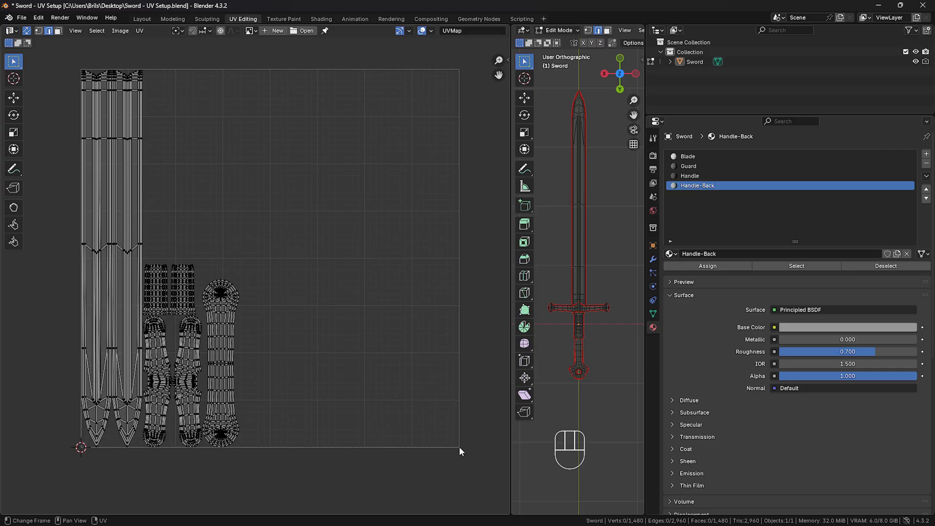
left_click_drag(458, 448, 148, 258)
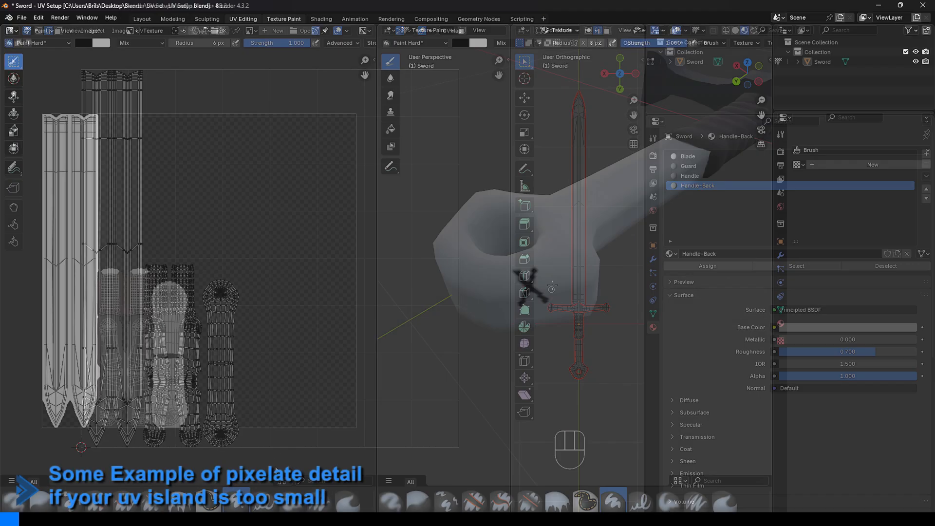
Paint the letters XY in black on each example sword's pommel with the 6 px Paint Hard brush and compare their pixel detail.
left_click_drag(548, 263, 565, 283)
left_click_drag(578, 260, 566, 298)
scroll(146, 296, "up", 8)
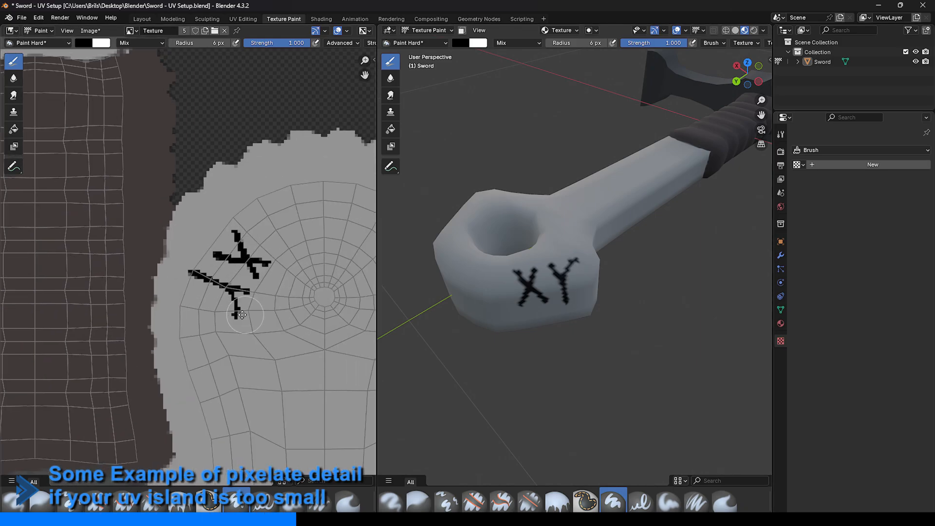
scroll(250, 330, "down", 7)
scroll(250, 330, "down", 3)
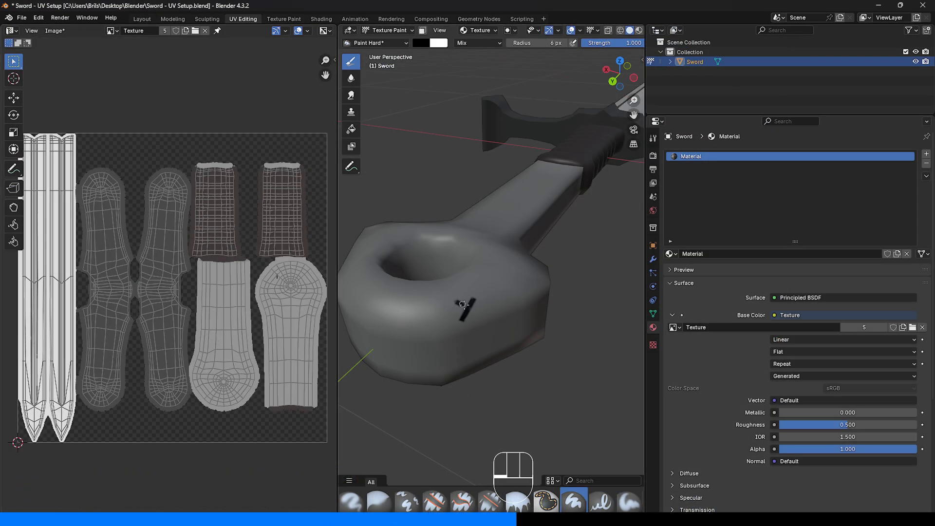
left_click_drag(507, 285, 499, 300)
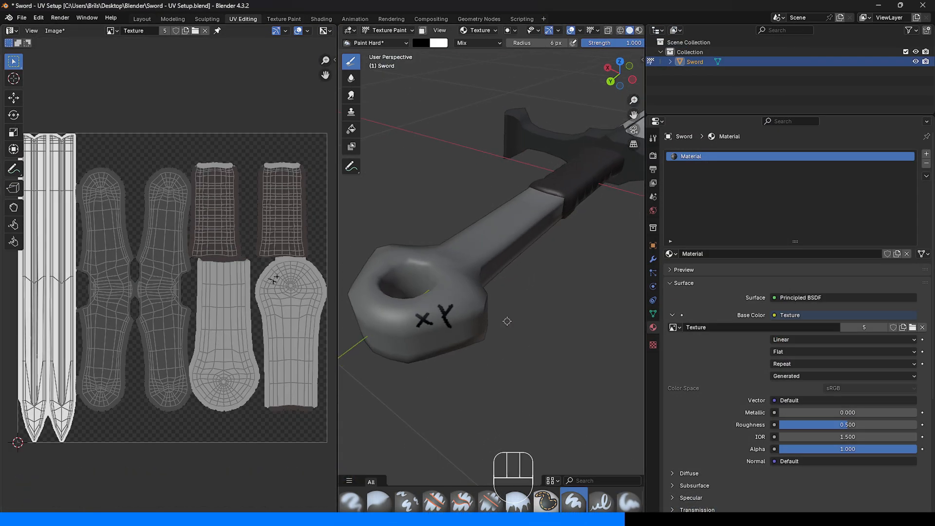
scroll(188, 299, "up", 5)
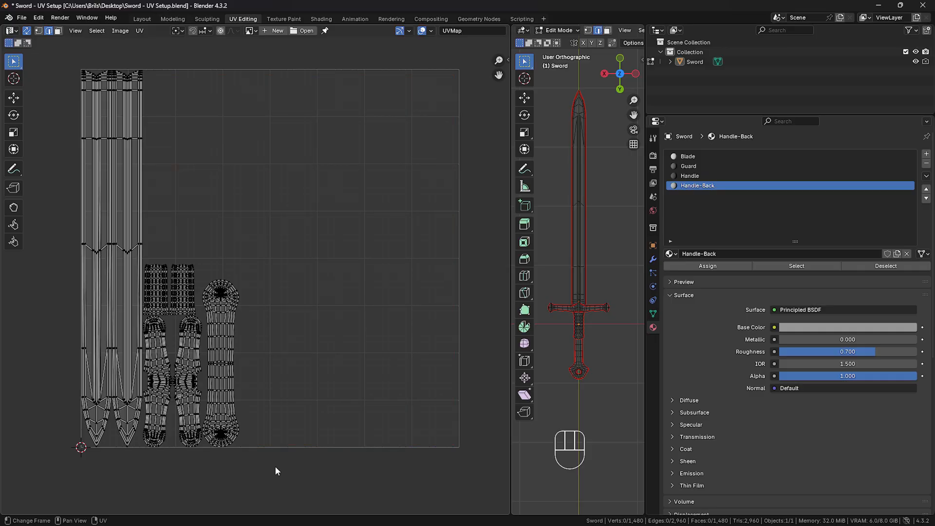
left_click_drag(58, 64, 250, 464)
key("s")
key("Escape")
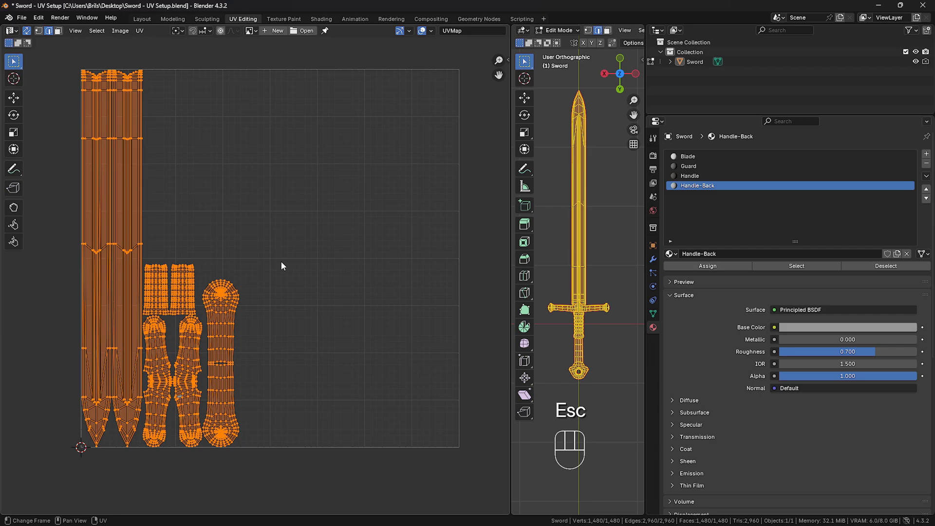
left_click(291, 458)
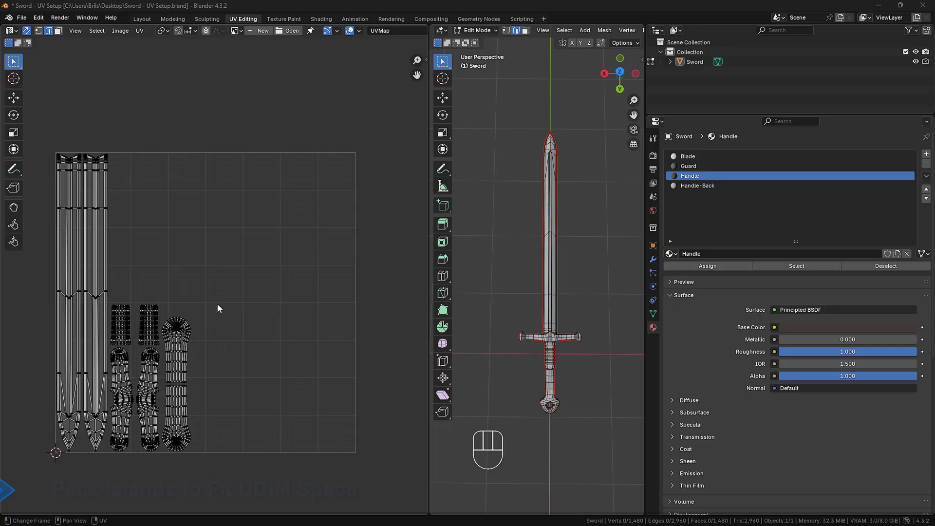
Try to select the whole lower back-handle UV island through linked selection in edge mode.
left_click_drag(207, 444, 169, 403)
key("ctrl+l")
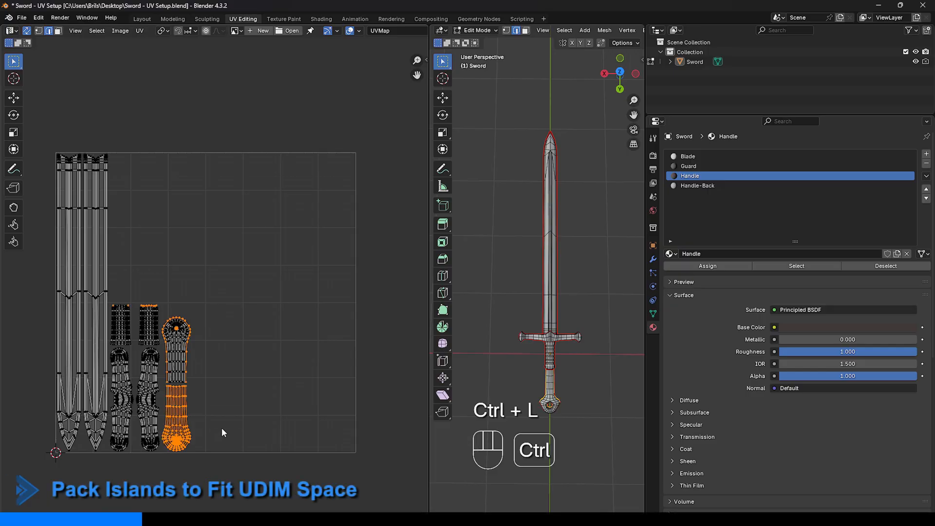
left_click(224, 423)
Switch UV selection to face mode, select only the lower back-handle island through linked selection, and clear the selection.
left_click(59, 29)
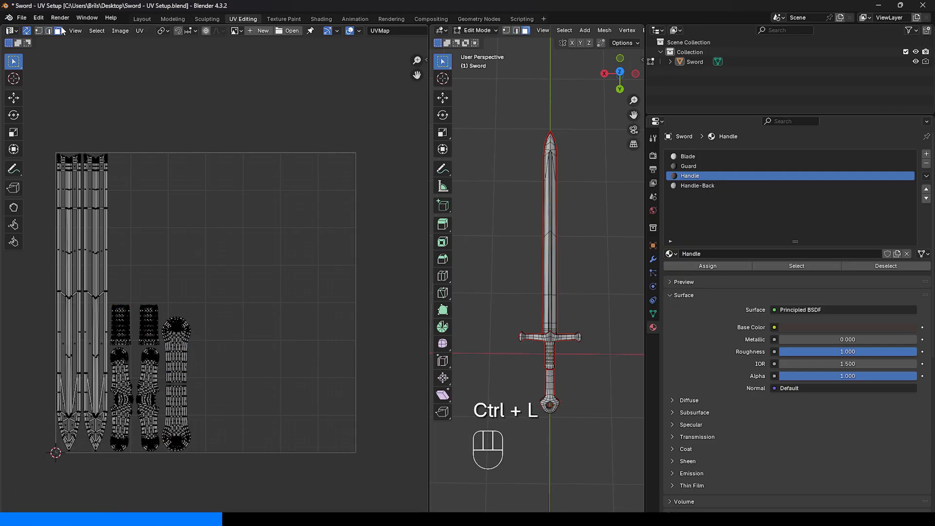
left_click_drag(241, 460, 166, 397)
key("ctrl+l")
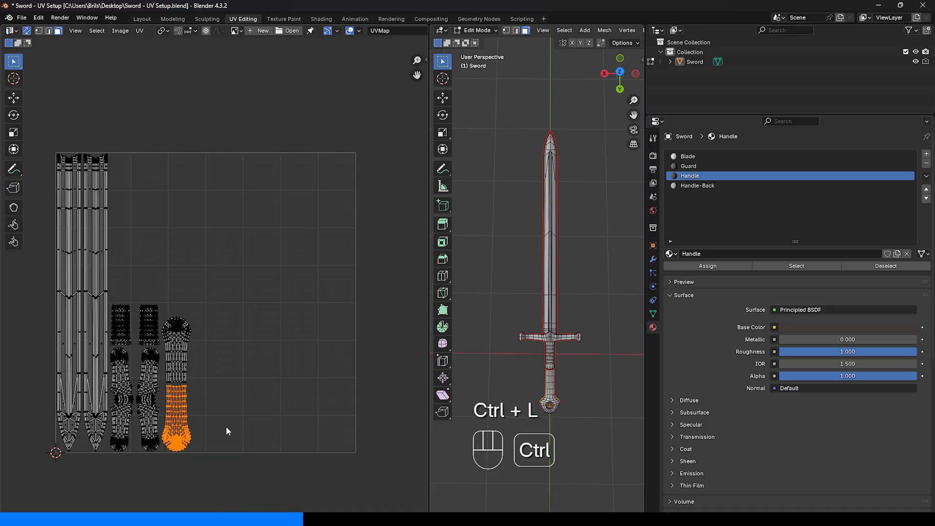
left_click(260, 478)
Pack all UV islands with Exact Shape (Concave), any rotation, a scaled margin of 0.001 and Closest UDIM, and clear the selection.
left_click_drag(263, 484, 52, 131)
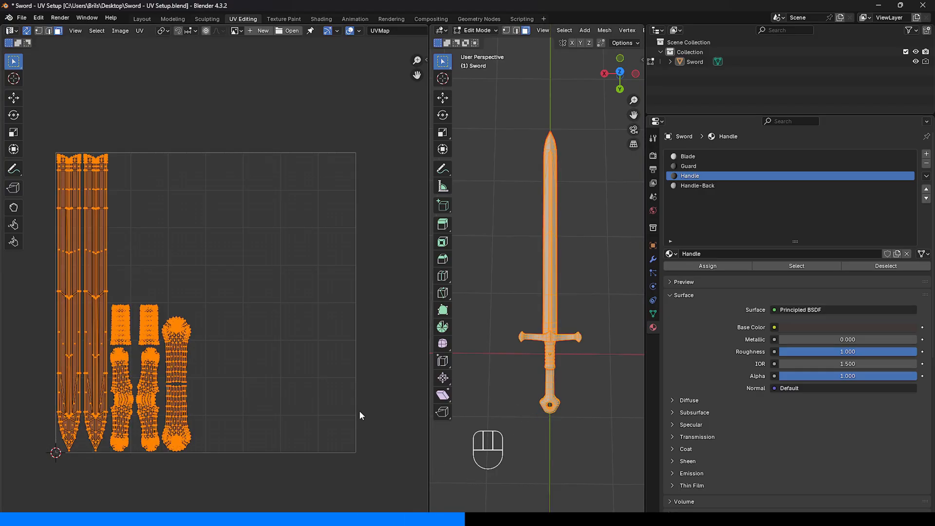
left_click(139, 31)
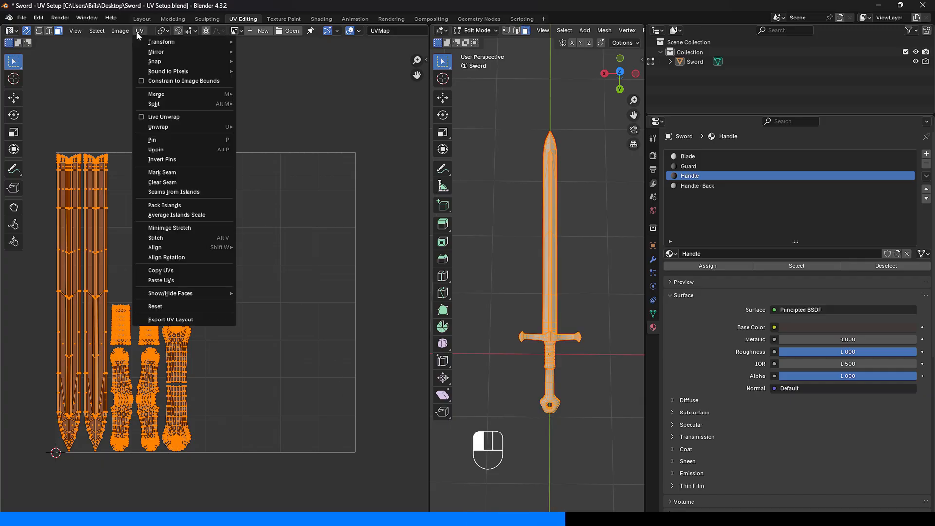
left_click(210, 205)
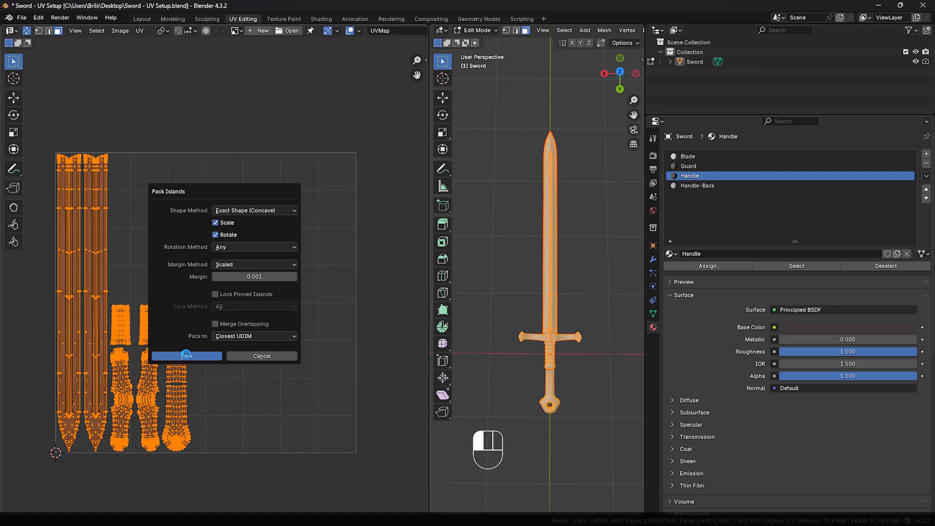
left_click(187, 357)
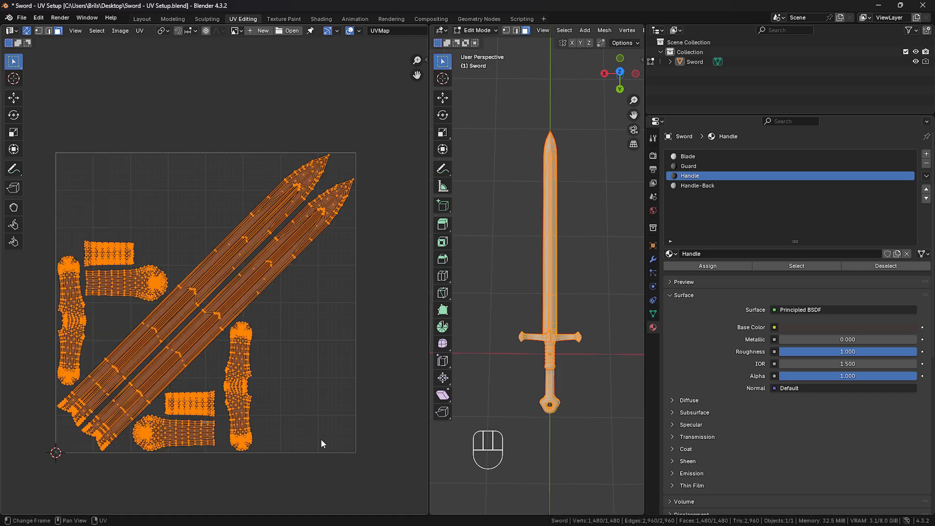
left_click(341, 475)
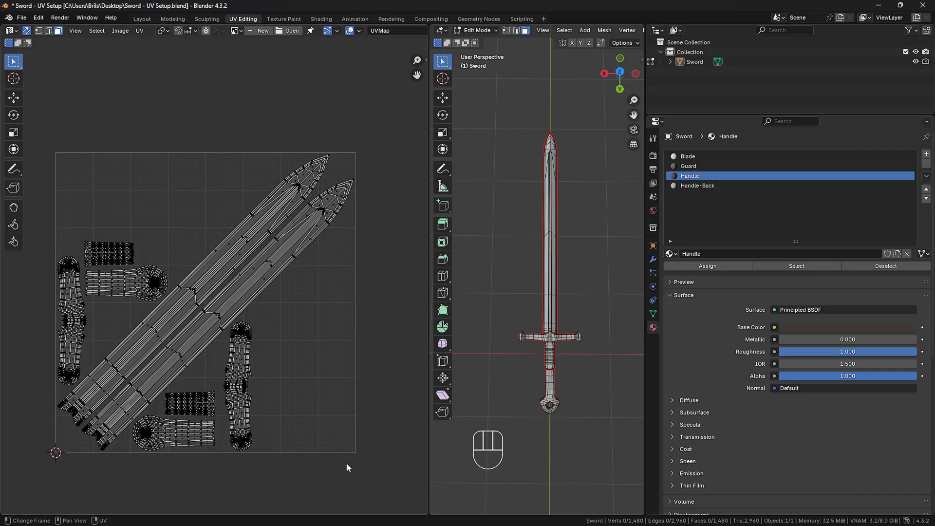
Switch to vertex selection mode with the sword's guard and grip in close view.
key("1")
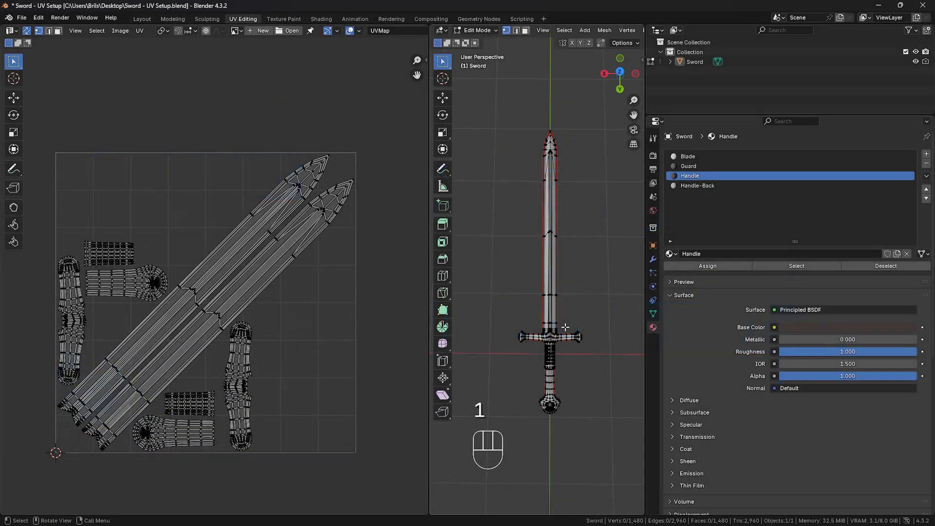
middle_click_drag(536, 273, 590, 330)
scroll(590, 329, "up", 5)
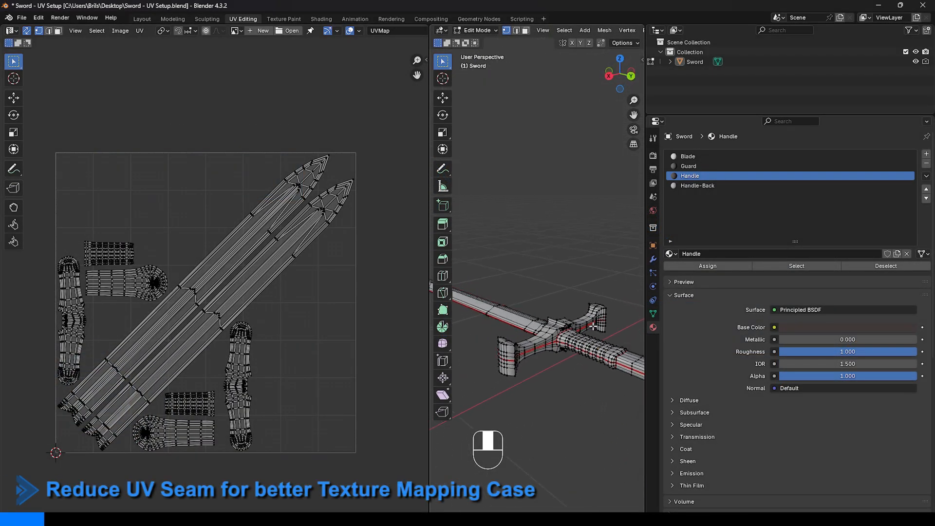
Stamp the anvil texture in black onto the Sword_1-handle-seam grip's UV island with a 15 px brush at 90°.
scroll(590, 330, "down", 3)
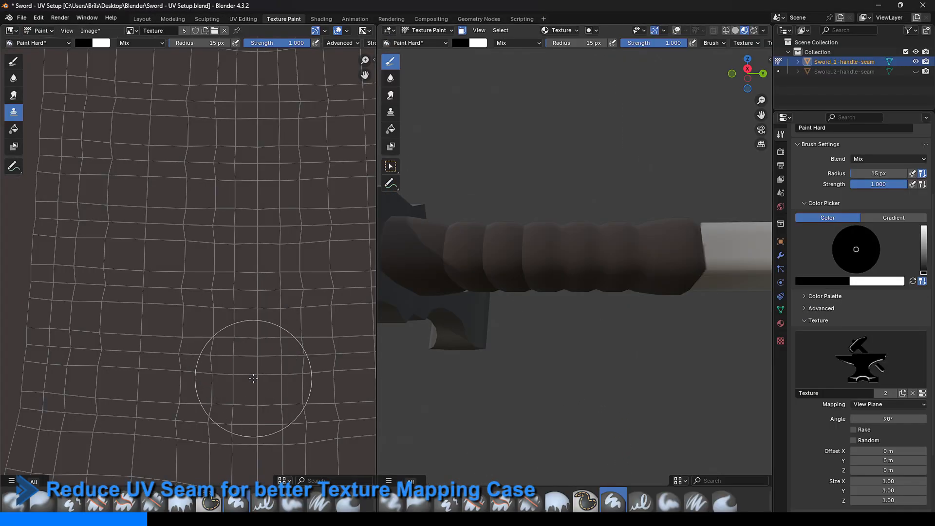
left_click(251, 387)
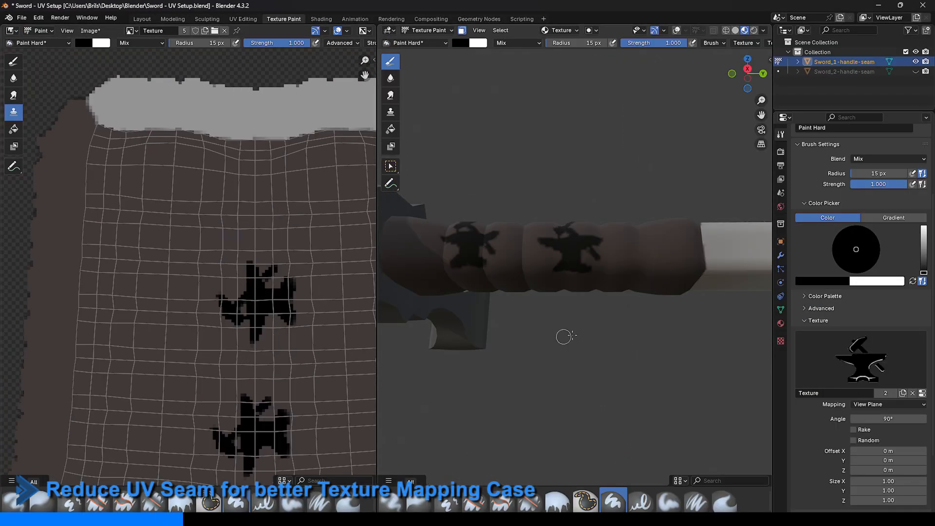
scroll(309, 344, "down", 3)
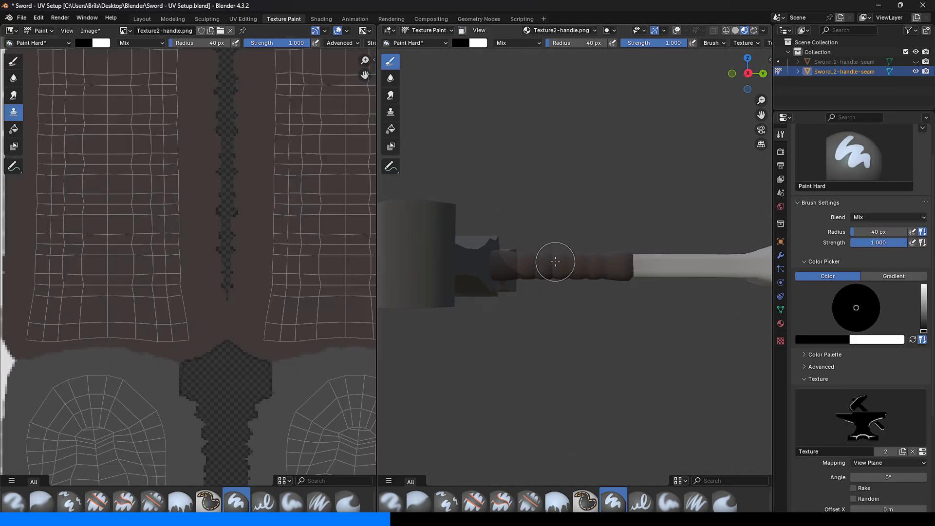
Stamp the anvil texture across the seam of the Sword_2-handle-seam grip with a 40 px brush at 0°.
left_click(553, 261)
scroll(553, 324, "up", 3)
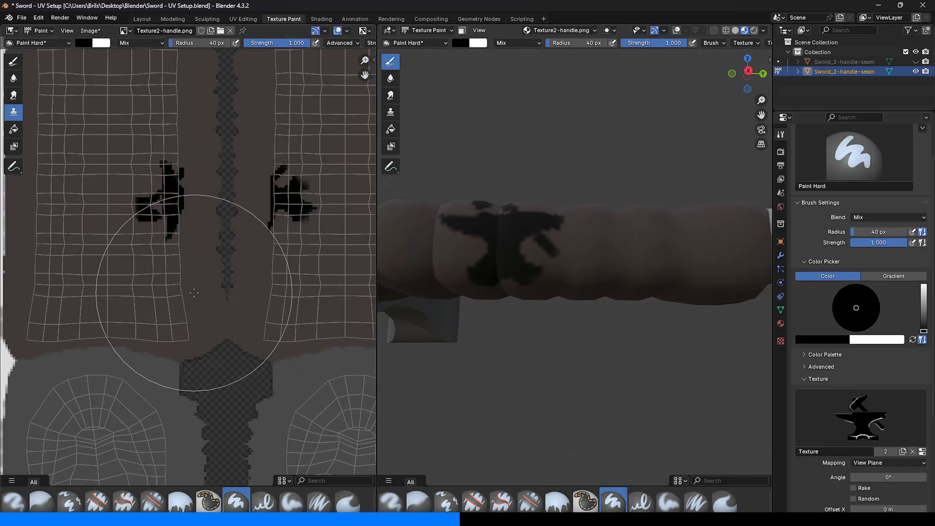
scroll(194, 292, "down", 2)
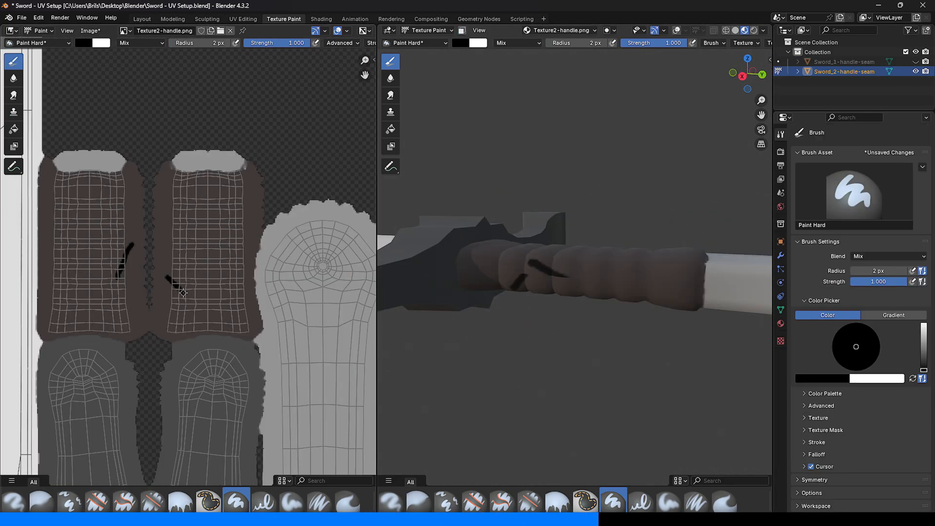
Undo the last brush strokes, repaint a continuing stroke on the second grip island, and paint a line across the grip's seam at 2 px.
key("ctrl+z")
key("ctrl+z")
left_click_drag(171, 263, 183, 242)
left_click_drag(647, 255, 651, 304)
scroll(725, 317, "up", 3)
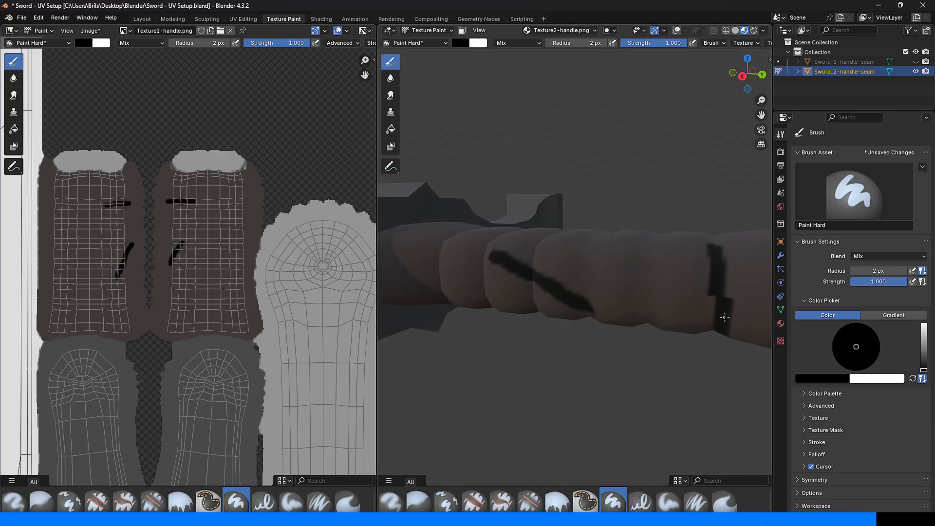
scroll(724, 317, "down", 2)
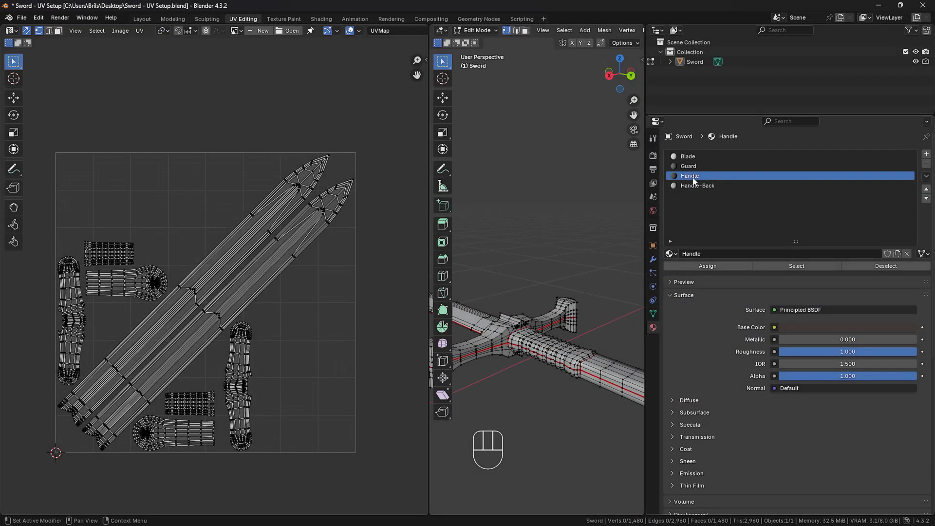
Isolate the grip by selecting the Handle material's faces and hiding the rest of the mesh, and widen the 3D view.
left_click(796, 266)
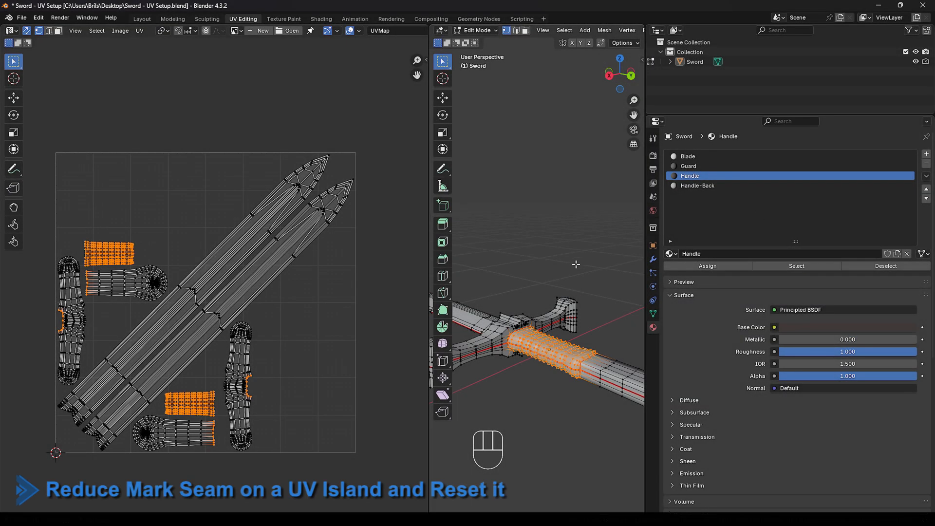
key("ctrl+i")
key("h")
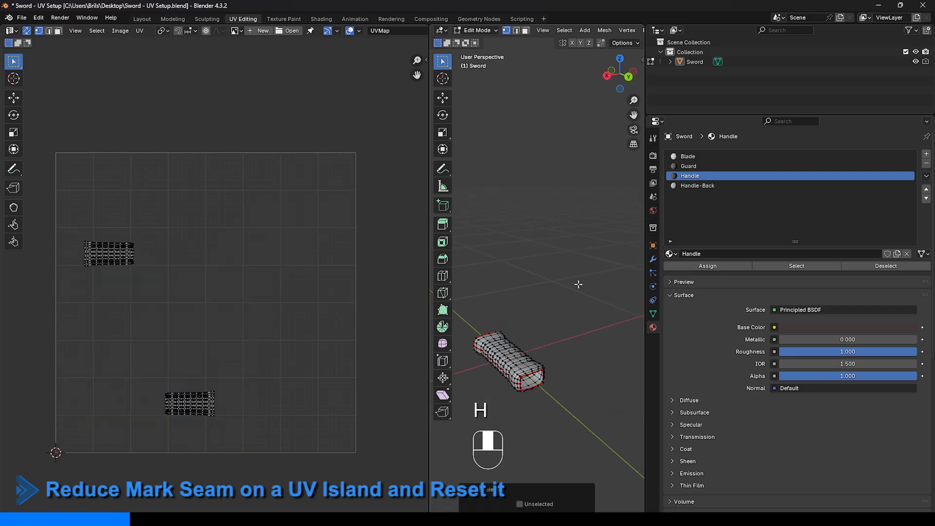
middle_click_drag(515, 315, 594, 263, "shift")
left_click_drag(431, 318, 295, 317)
middle_click_drag(428, 272, 452, 254)
Clear the lengthwise seam along one side of the grip in edge selection mode and deselect the edge loop.
key("2")
middle_click_drag(495, 285, 450, 297)
middle_click_drag(531, 309, 415, 318)
scroll(478, 315, "up", 4)
mouse_move(478, 315)
middle_mouse_down()
mouse_move(460, 310)
mouse_move(465, 327)
middle_mouse_up()
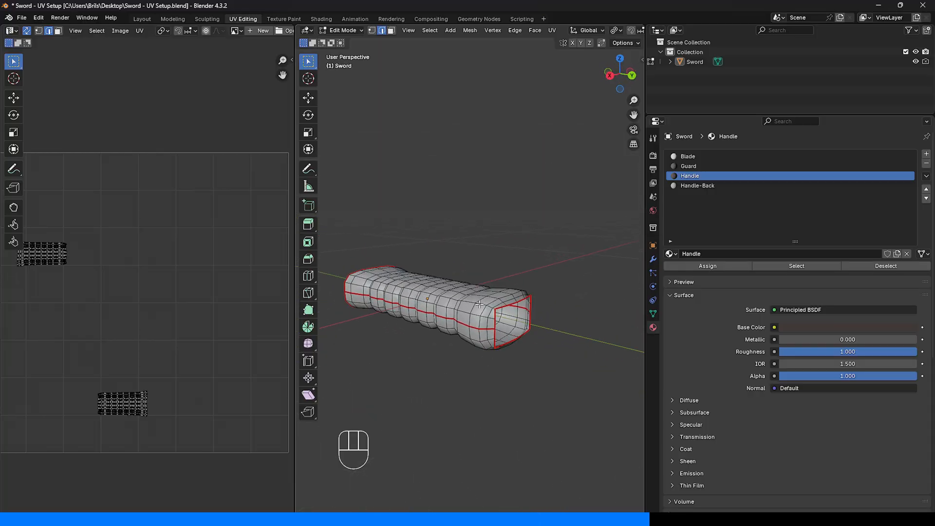
left_click(467, 326, "alt")
right_click(549, 308)
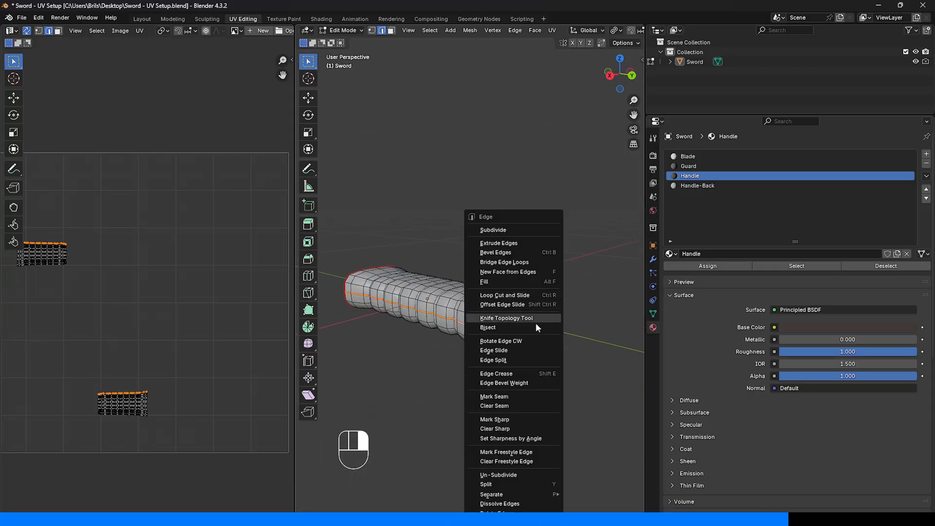
left_click(519, 409)
left_click(562, 397)
middle_click_drag(588, 395, 574, 381)
Unwrap the entire isolated grip into a single UV island and clear the selection.
key("a")
key("u")
mouse_move(560, 348)
left_click(603, 349)
left_click(462, 218)
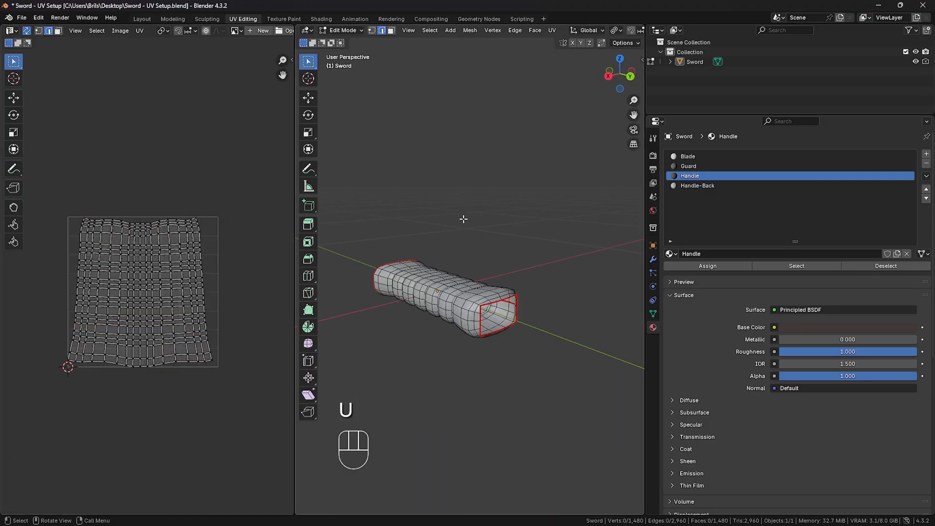
Unhide the rest of the sword, select the whole mesh, pack all its UV islands and clear the selection.
key("alt+h")
left_click(480, 215)
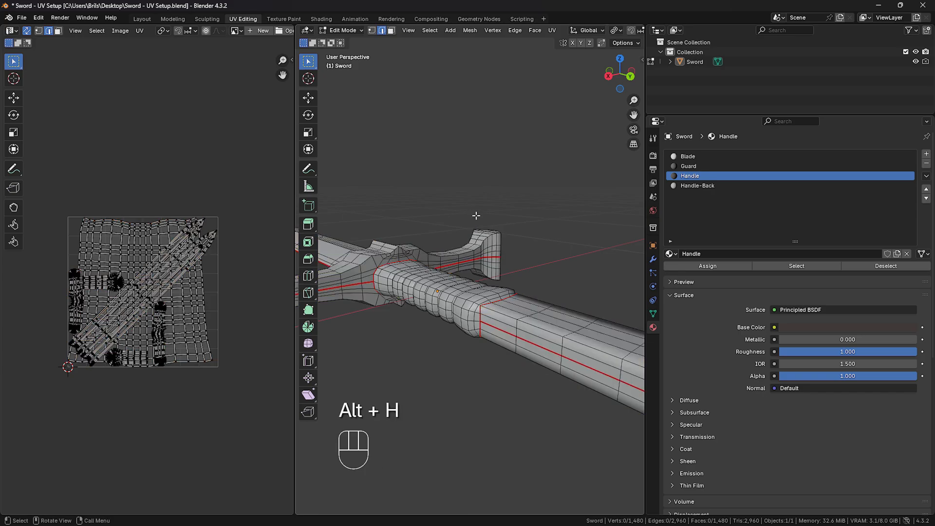
key("a")
left_click(143, 28)
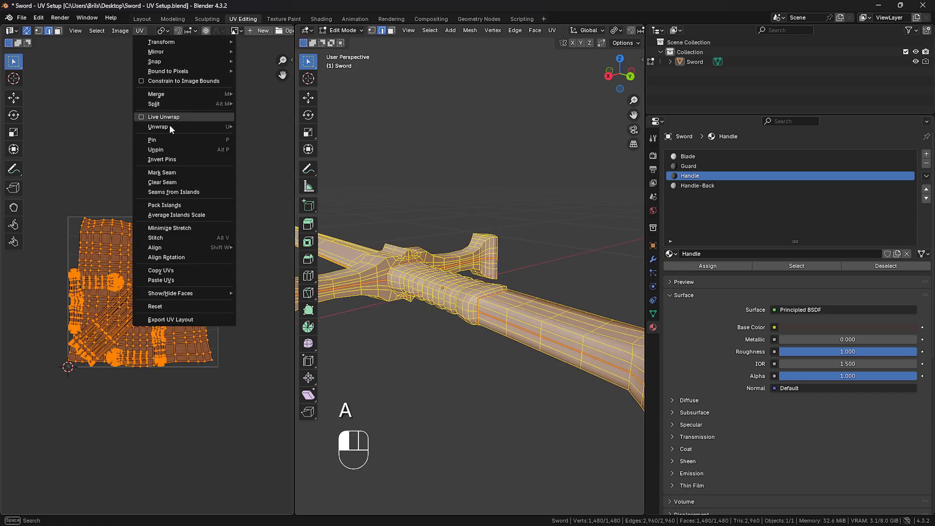
left_click(200, 209)
left_click(177, 360)
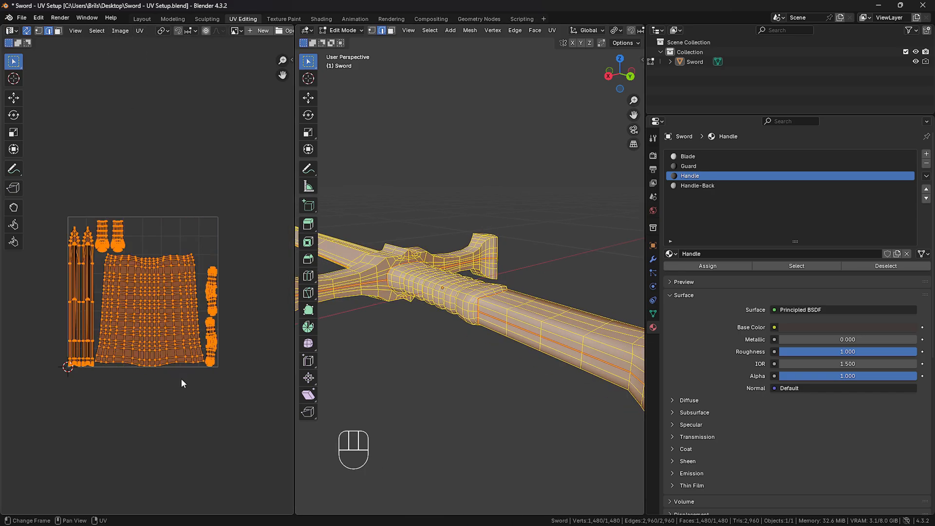
left_click(181, 377)
Show the whole sword and select a region of the oversized grip UV island in face selection mode.
scroll(147, 327, "up", 1)
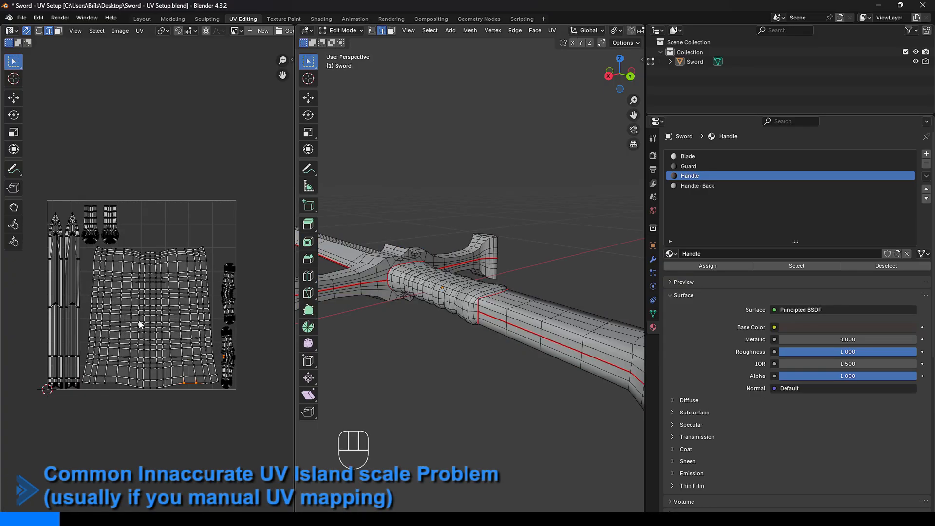
scroll(391, 362, "down", 4)
middle_click_drag(391, 362, 353, 377)
left_click(124, 285, "ctrl")
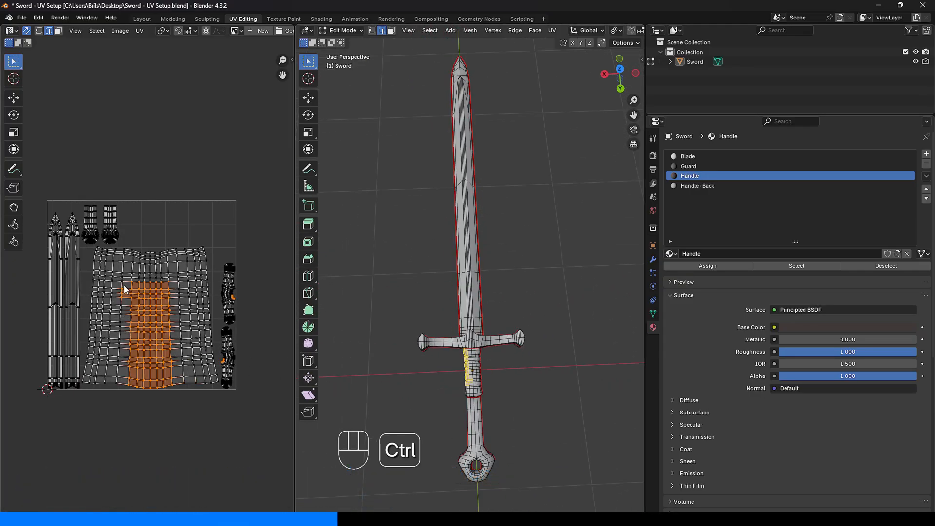
left_click(58, 31)
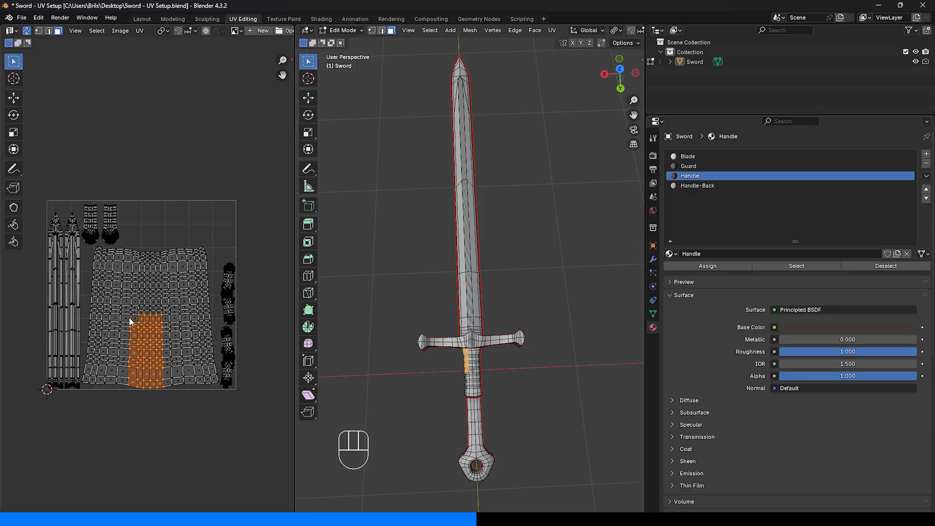
Select the linked grip UV island and the front blade's linked island in turn to compare their sizes, and clear the selection.
key("ctrl+l")
left_click(448, 175)
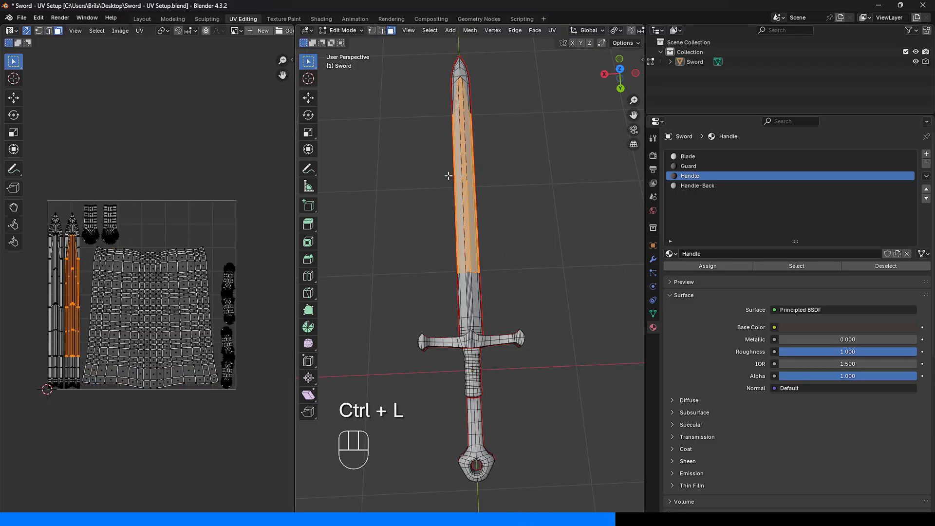
key("ctrl+l")
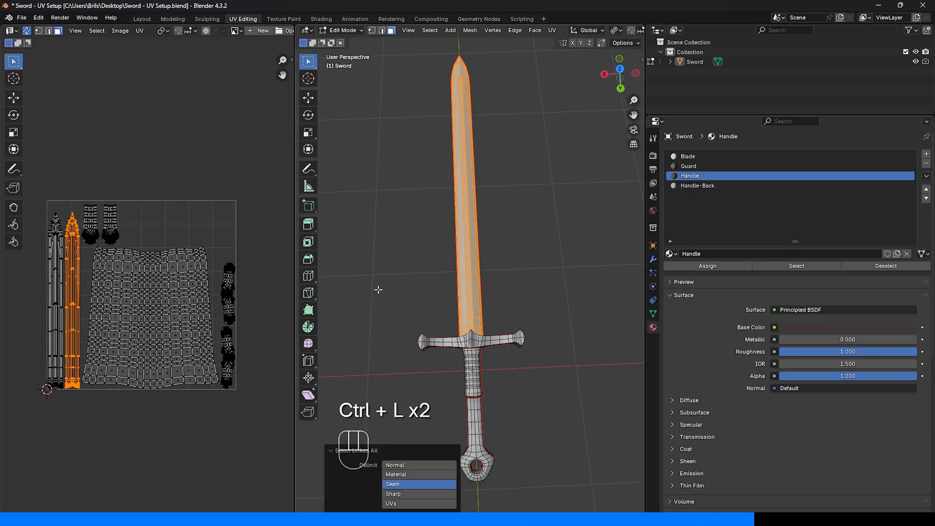
left_click(209, 459)
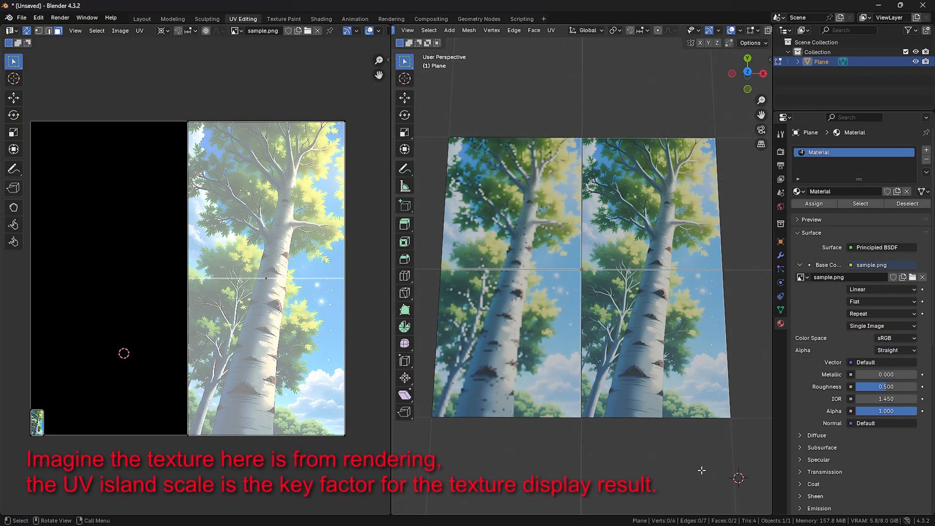
In the sample.png plane scene, select each half of the plane in turn to compare its UV island scale and texture sharpness.
left_click_drag(749, 440, 650, 138)
key("z")
left_click(683, 293)
key("z")
left_click(685, 324)
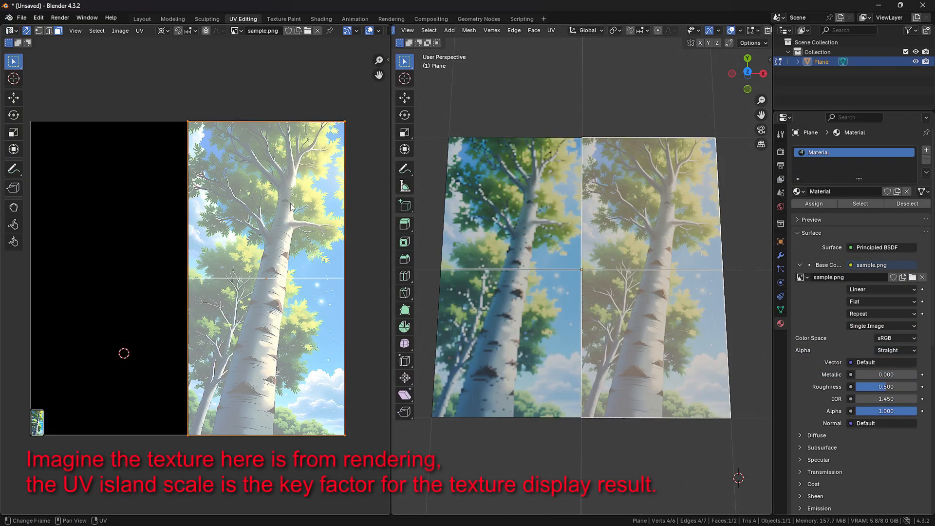
left_click(535, 245)
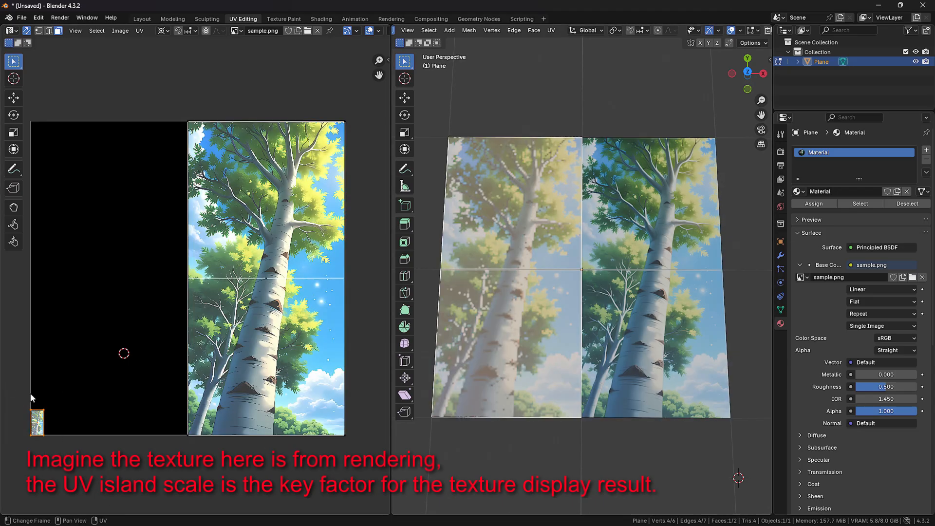
left_click(618, 458)
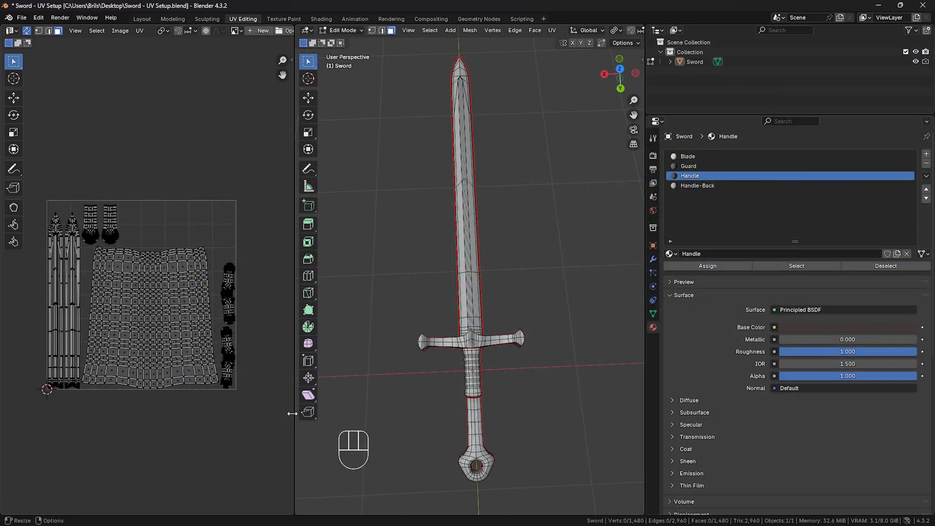
Return to the sword file, widen the UV editor, select all the UV islands and clear the selection.
left_click_drag(292, 414, 351, 414)
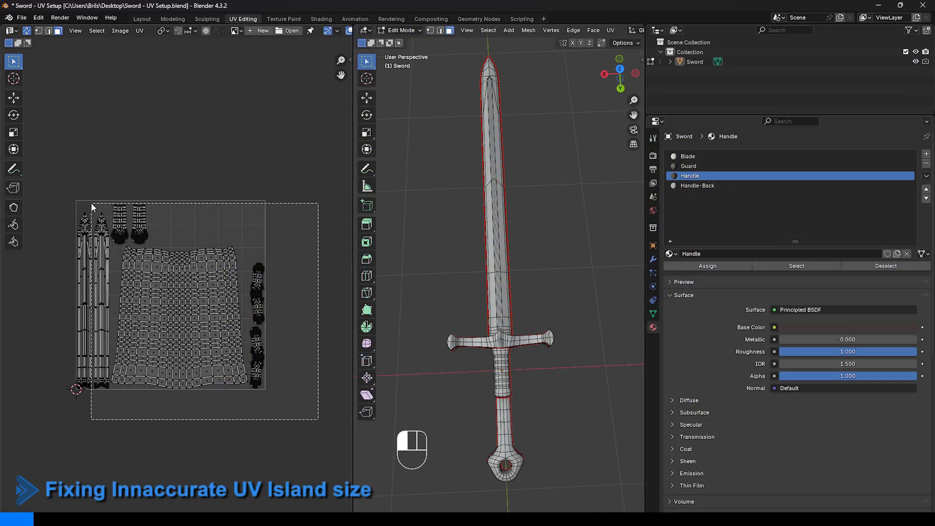
key("a")
left_click(182, 422)
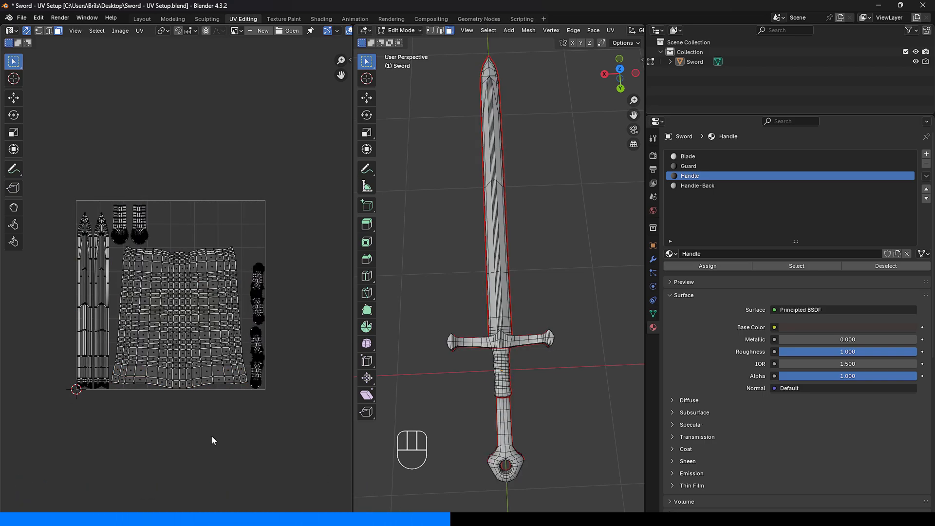
Select all of the sword's UV islands, average their scale and clear the selection.
left_click_drag(211, 435, 166, 288)
left_click_drag(300, 431, 69, 142)
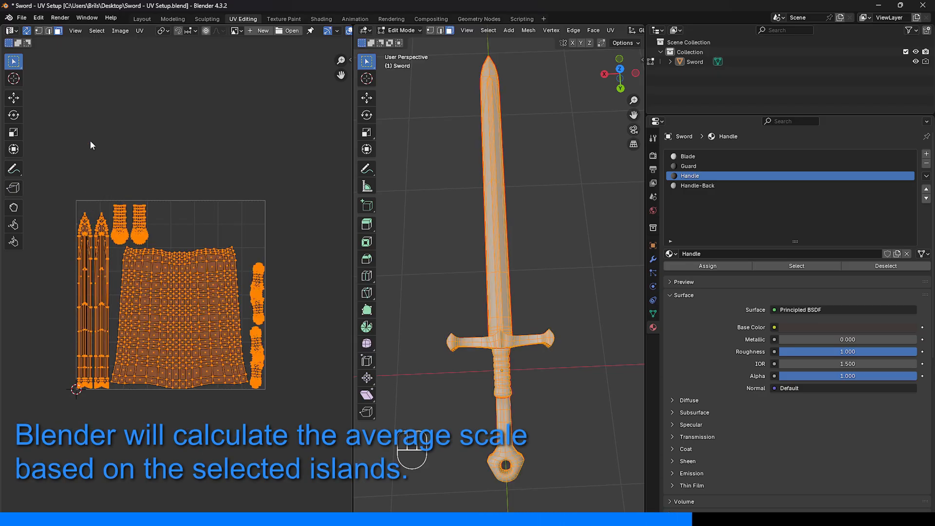
left_click(142, 32)
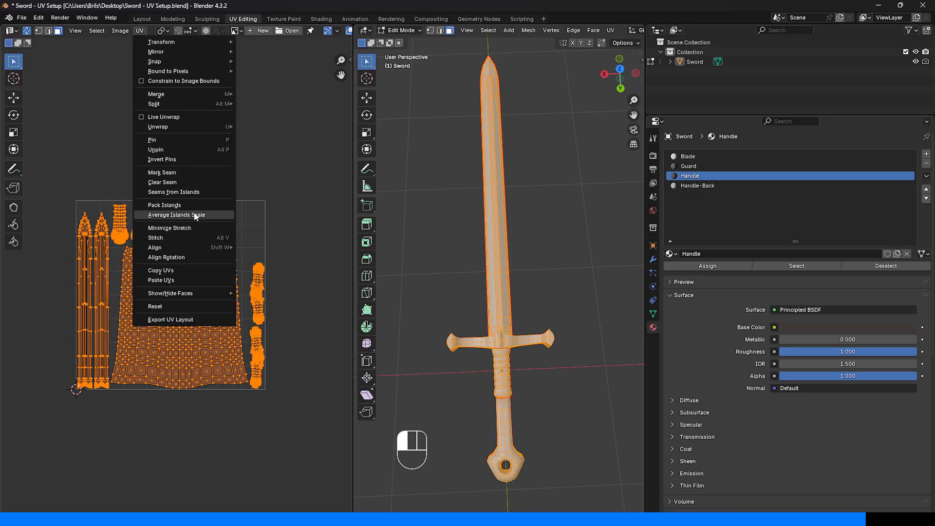
left_click(219, 215)
left_click(195, 413)
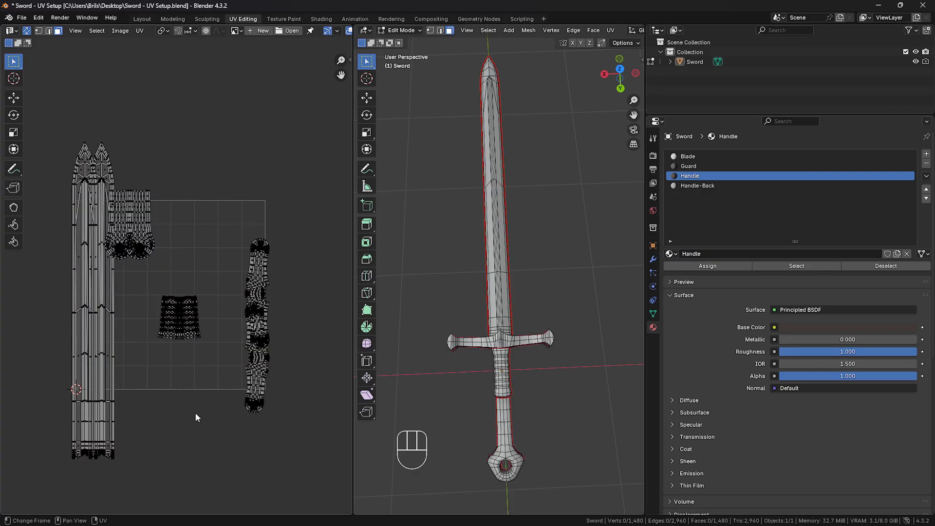
Highlight the guard islands and the small grip island in turn to compare their sizes, and clear the selection.
left_click_drag(291, 470, 240, 331)
left_click_drag(290, 294, 238, 234)
left_click_drag(205, 366, 162, 299)
left_click(179, 378)
Select all the UV islands, pack them by exact shape with scaling, any rotation and a 0.050 scaled margin, and clear the selection.
left_click_drag(317, 487, 59, 119)
left_click(145, 30)
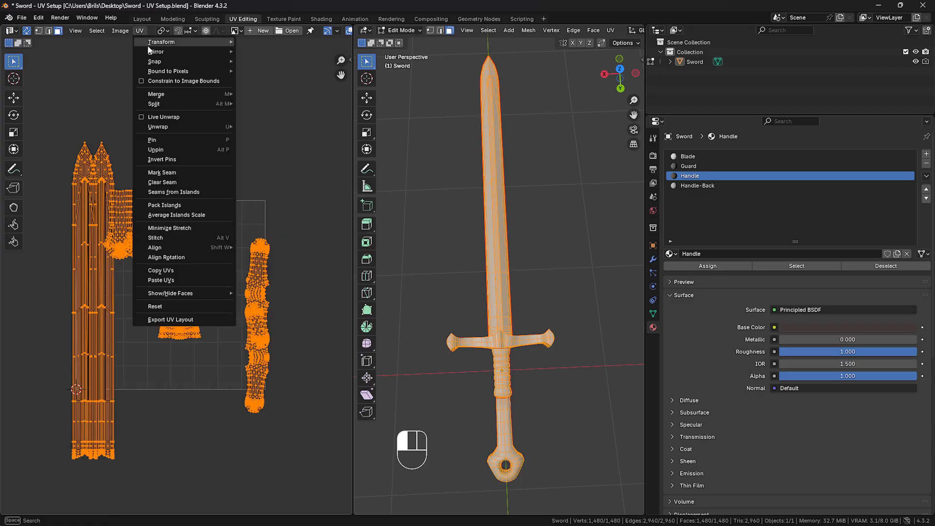
left_click(201, 202)
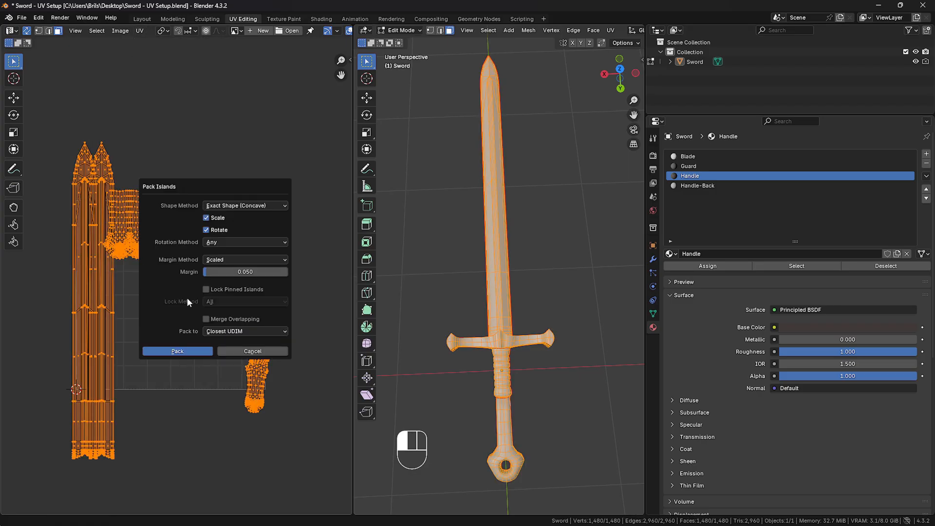
left_click(181, 352)
left_click(217, 454)
scroll(199, 361, "up", 1)
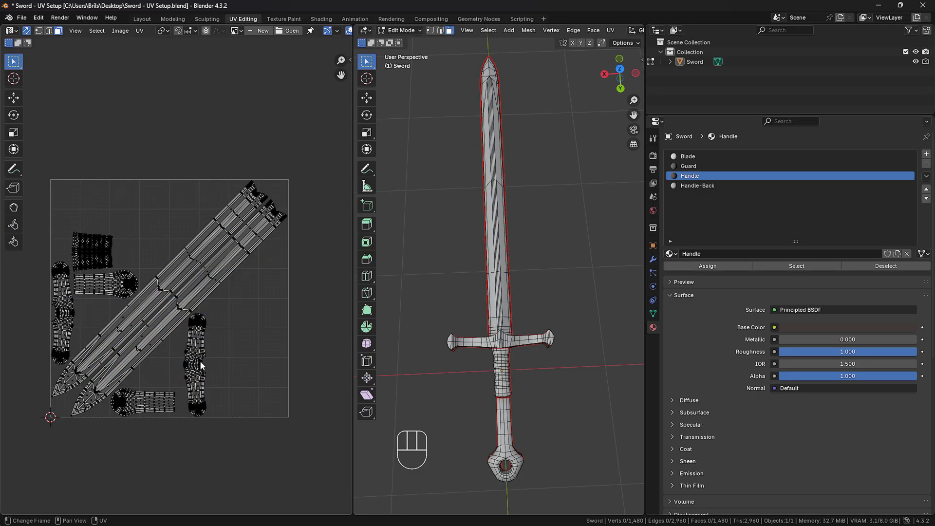
Highlight all the packed UV islands, clear the selection and save the file.
left_click_drag(299, 405, 43, 132)
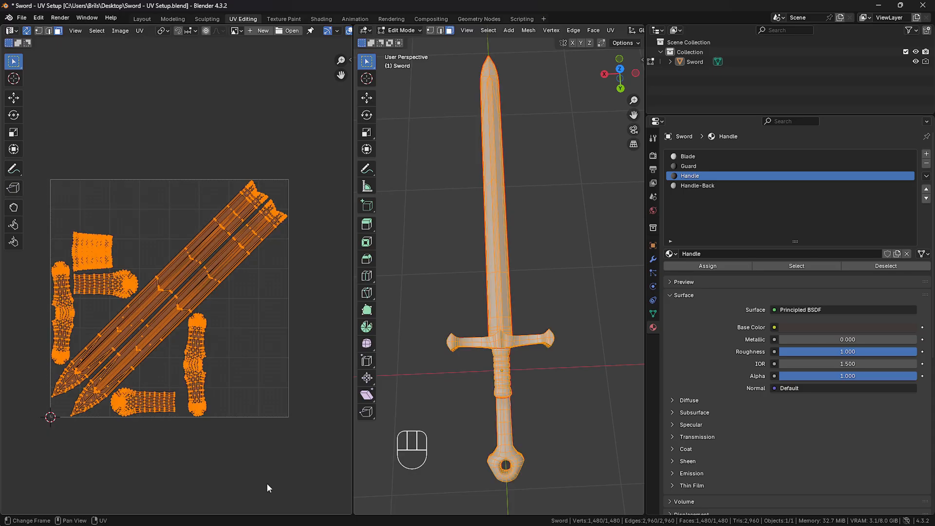
left_click(268, 477)
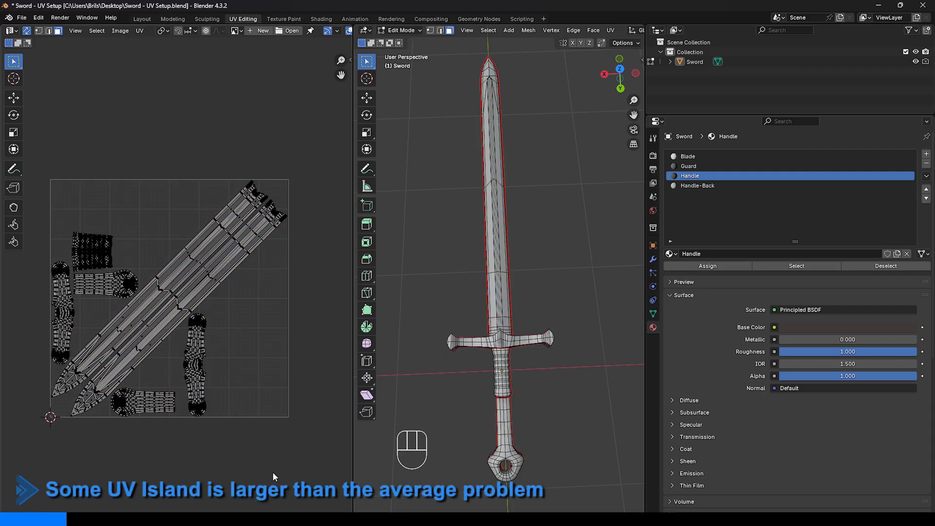
key("ctrl+s")
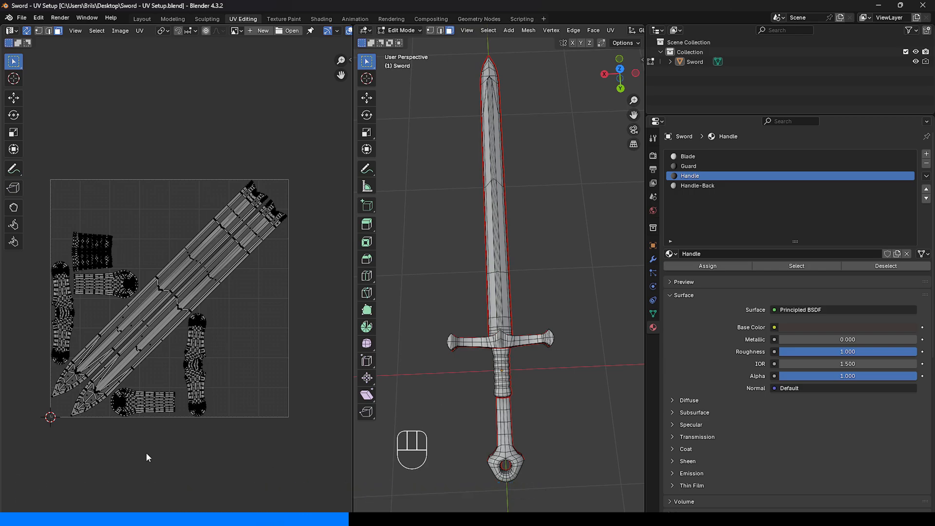
In vertex selection mode, select points on the blade and grip UV islands to compare the islands, and clear the selection.
key("1")
left_click_drag(286, 282, 235, 235)
left_click(271, 272)
left_click(229, 236)
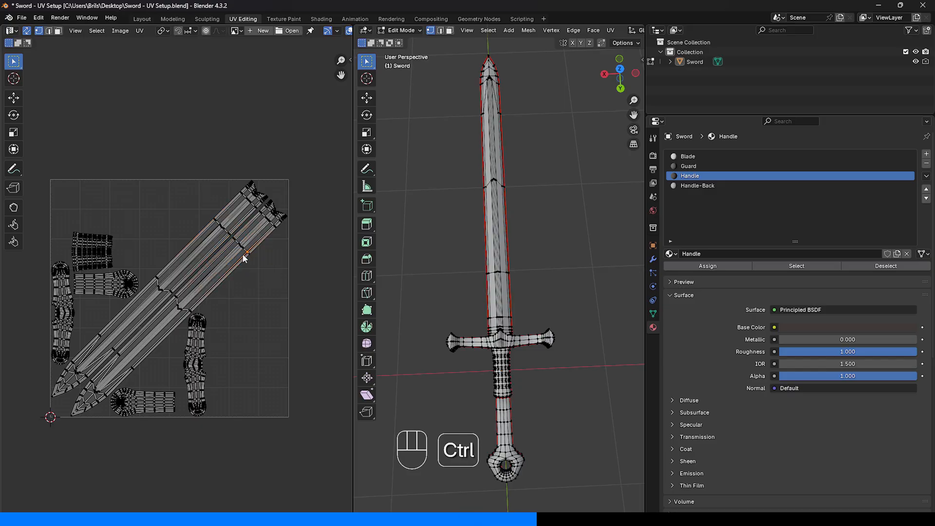
key("ctrl+l")
left_click(201, 240)
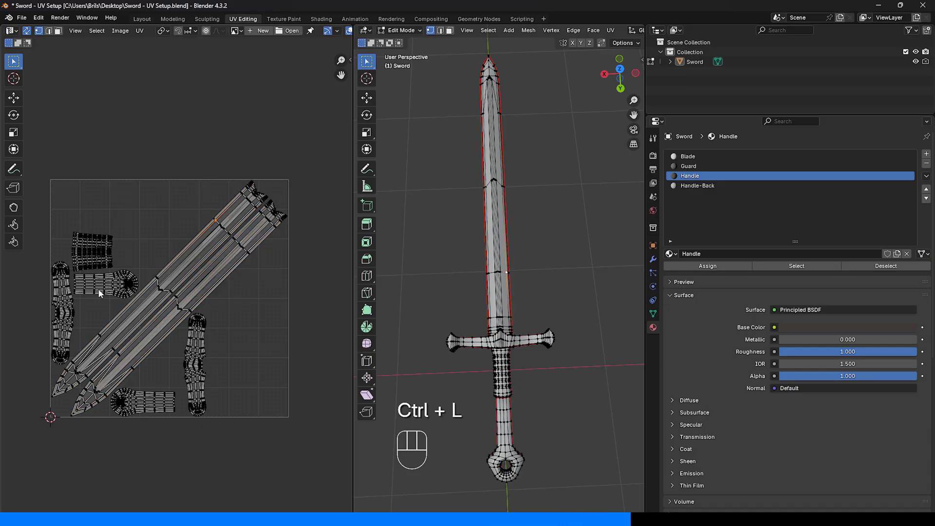
left_click(92, 264)
key("ctrl+l")
left_click(130, 232)
left_click(341, 338)
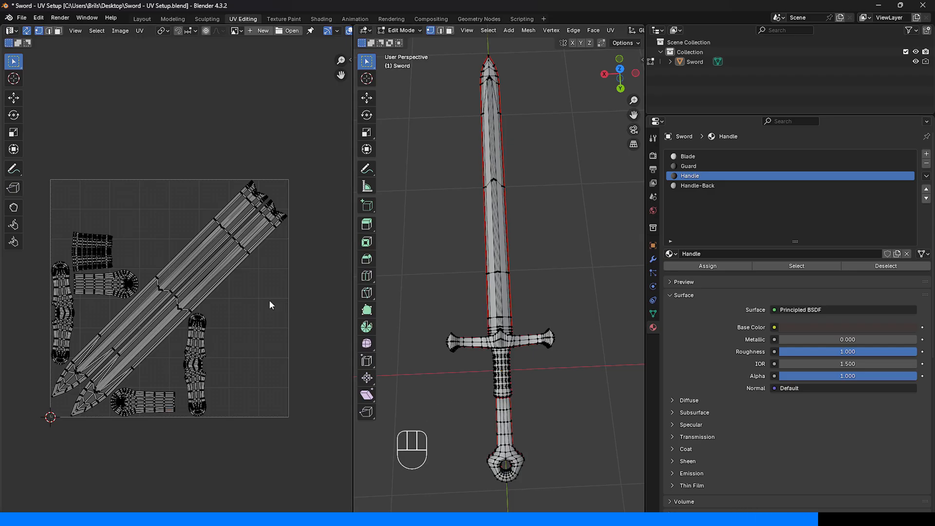
In face selection mode, select both linked blade UV islands and scale them down slightly.
middle_click_drag(507, 403, 502, 390)
left_click(58, 31)
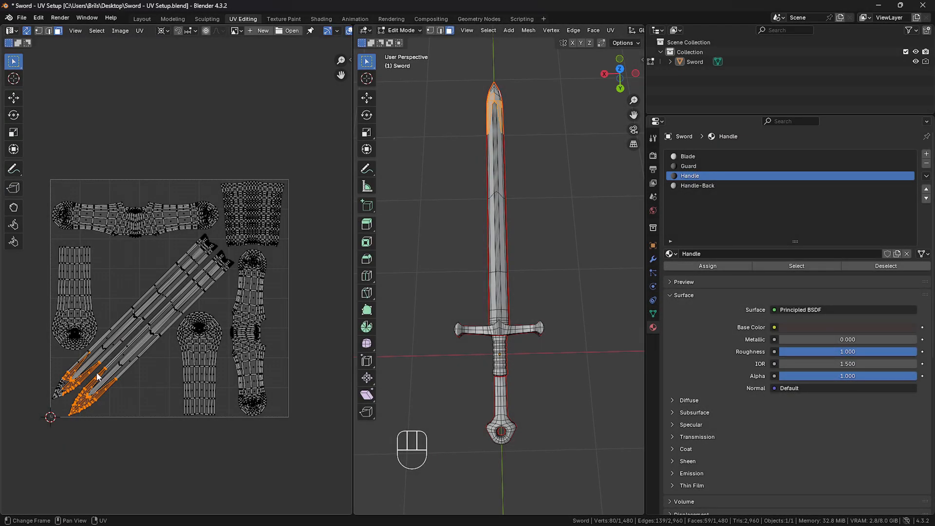
key("ctrl+l")
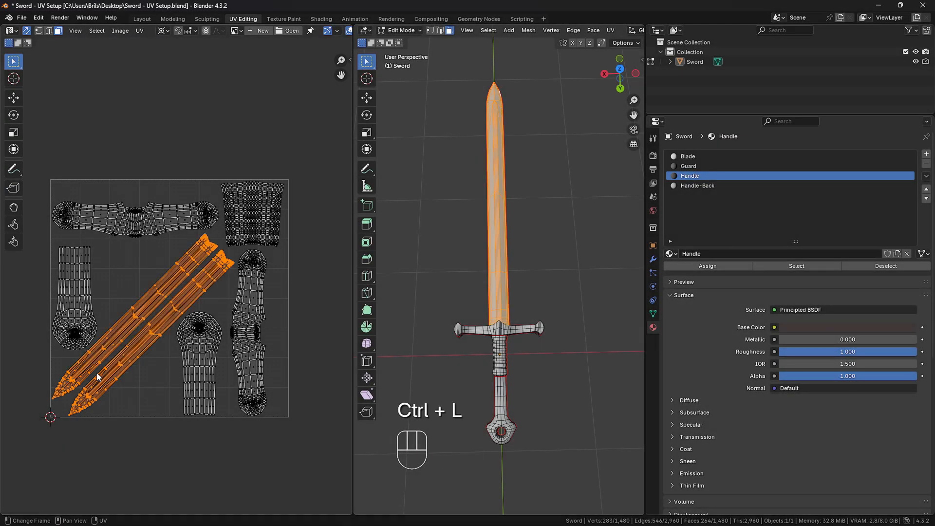
key("s")
left_click(157, 405)
Select all the UV islands, pack them again after the blade scaling and clear the selection.
key("a")
left_click(140, 30)
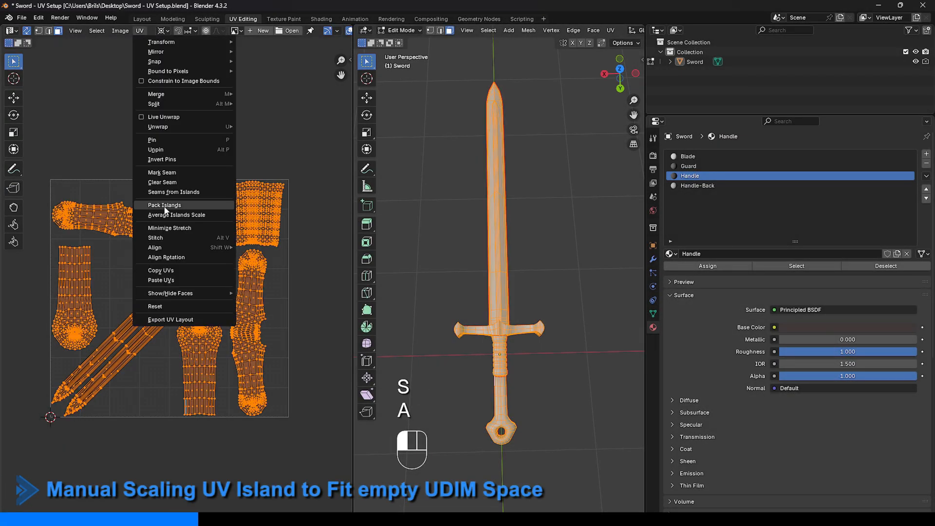
left_click(166, 207)
left_click(164, 356)
left_click(225, 460)
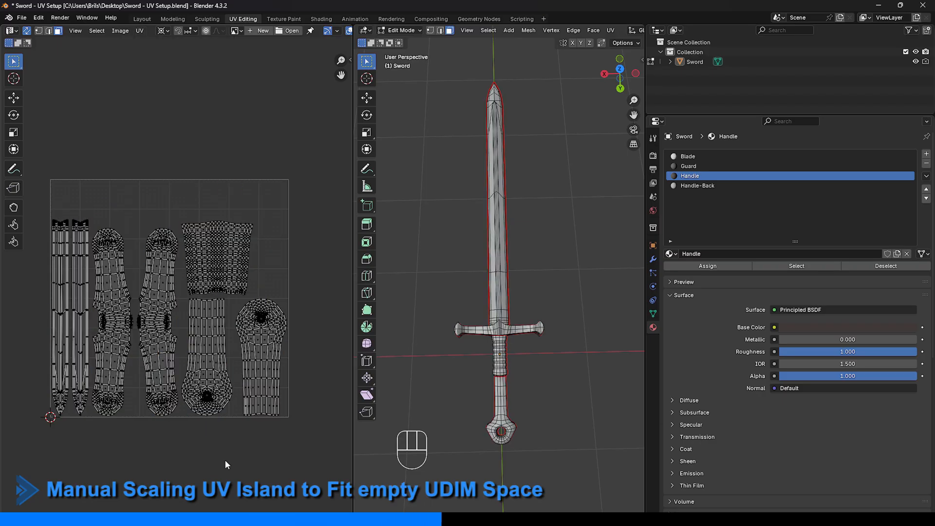
Select all the packed UV islands, move them along the Y axis and clear the selection.
left_click_drag(38, 215, 81, 305)
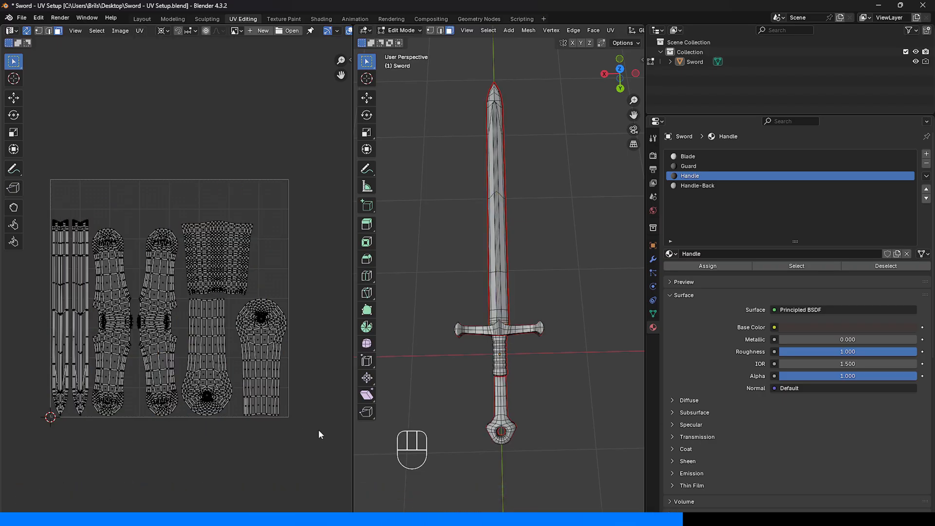
left_click_drag(297, 428, 51, 218)
key("g")
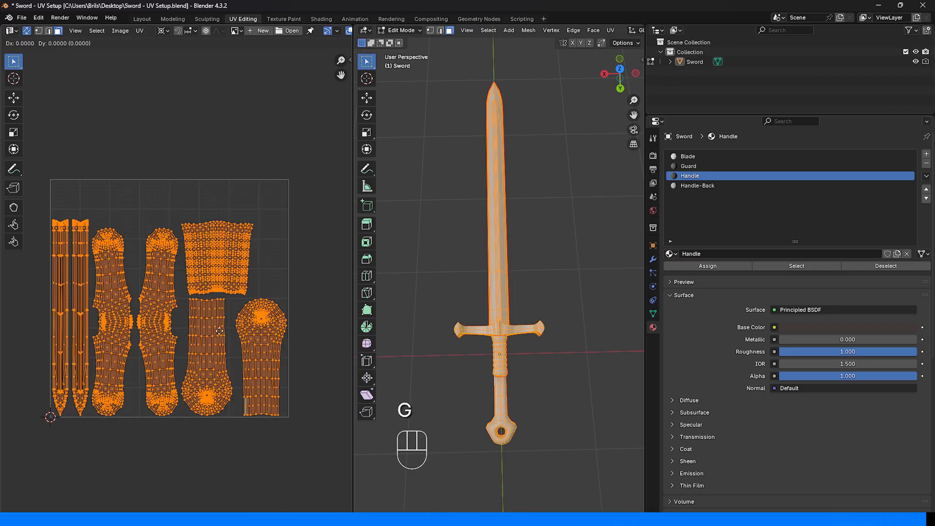
key("y")
left_click(288, 426)
left_click(282, 463)
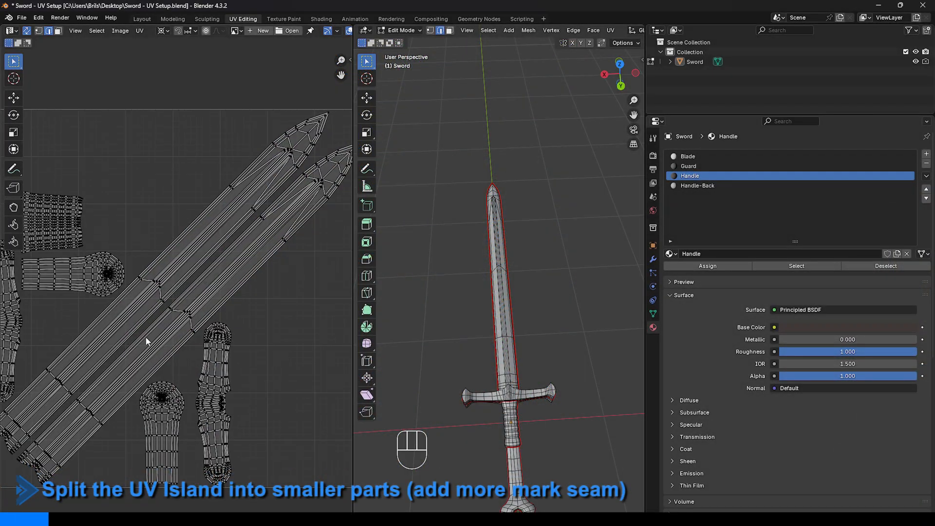
Mark a seam on the edge loop that crosses the middle of the blade on both sides.
left_click(177, 326, "alt")
key("KP_Decimal")
middle_click_drag(514, 292, 485, 281)
key("KP_Decimal")
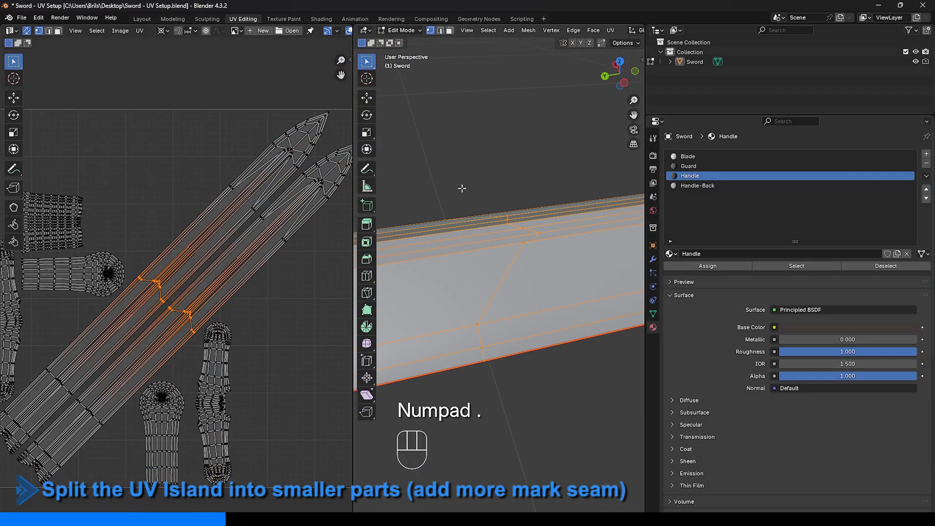
left_click(440, 30)
scroll(509, 195, "down", 4)
middle_click_drag(509, 195, 508, 297)
right_click(507, 298)
left_click(472, 393)
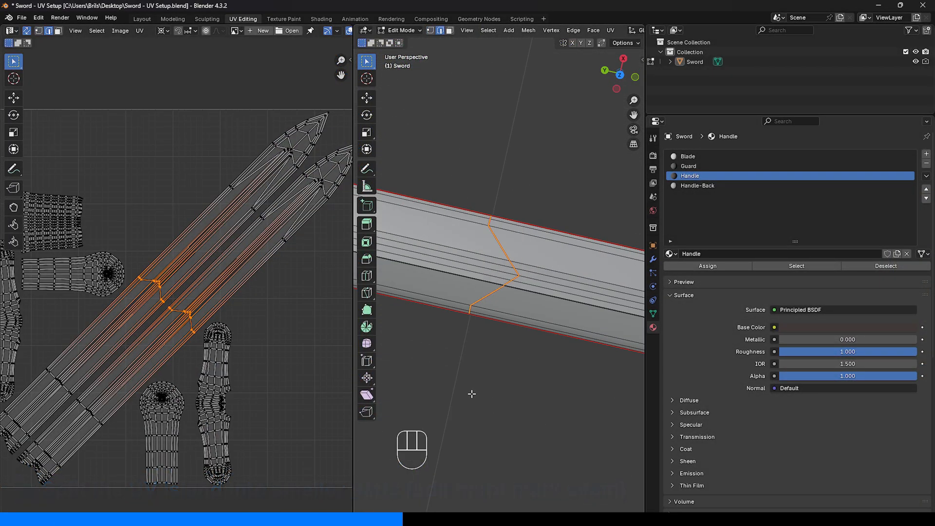
right_click(472, 393)
left_click(471, 394)
Select the whole sword and unwrap it with the Angle Based method.
scroll(516, 336, "down", 5)
middle_click_drag(521, 351, 564, 247)
key("a")
key("u")
mouse_move(566, 239)
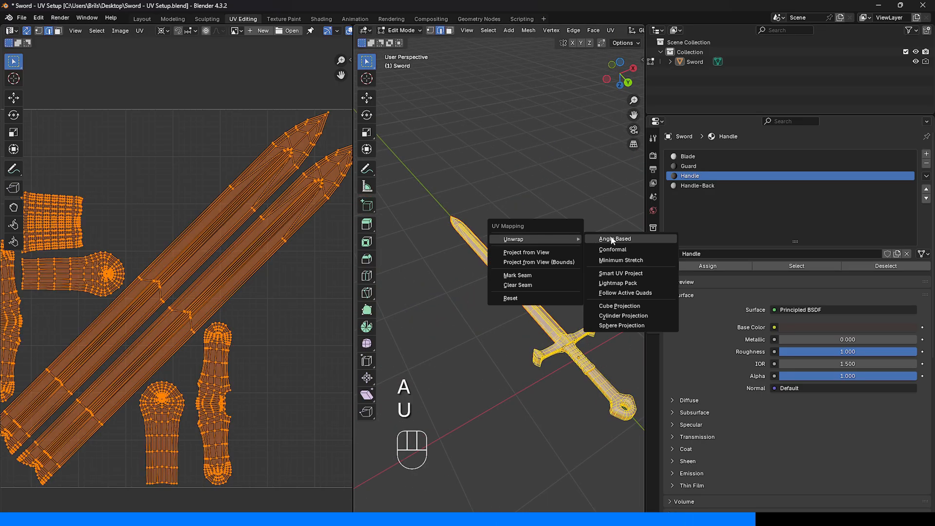
left_click(616, 240)
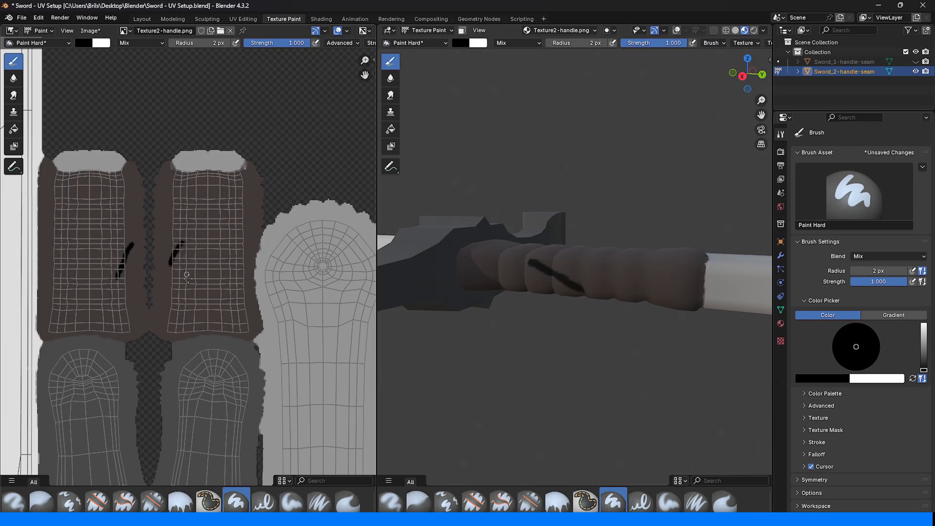
In the Texture Paint scene, paint short black horizontal strokes across the facing edges of the two grip UV islands.
left_click_drag(105, 204, 130, 204)
left_click_drag(167, 201, 197, 201)
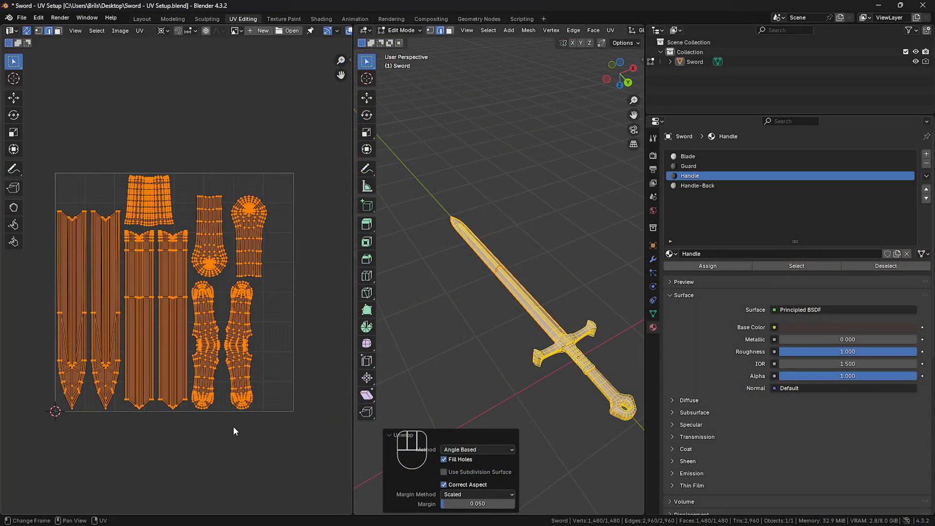
Return to the unwrapped sword, clear the whole UV selection and save the file.
left_click(233, 426)
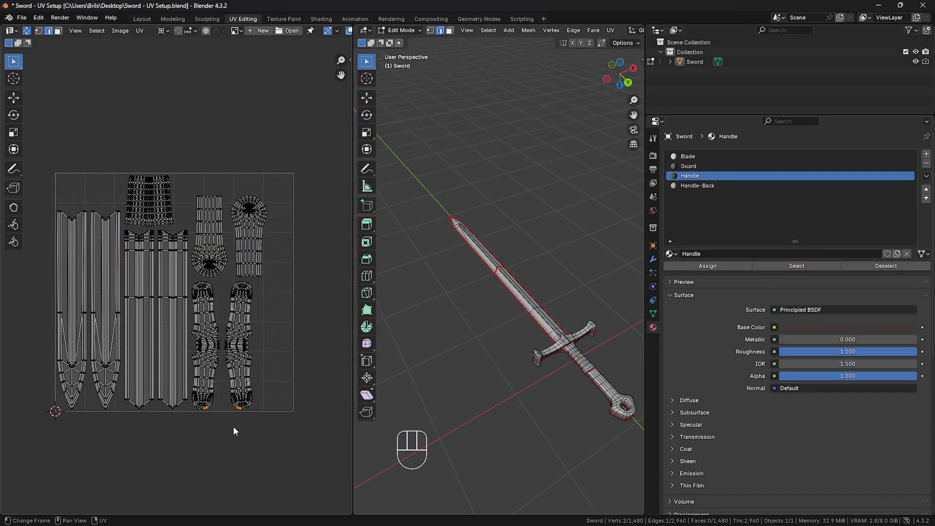
key("ctrl+s")
left_click(276, 425)
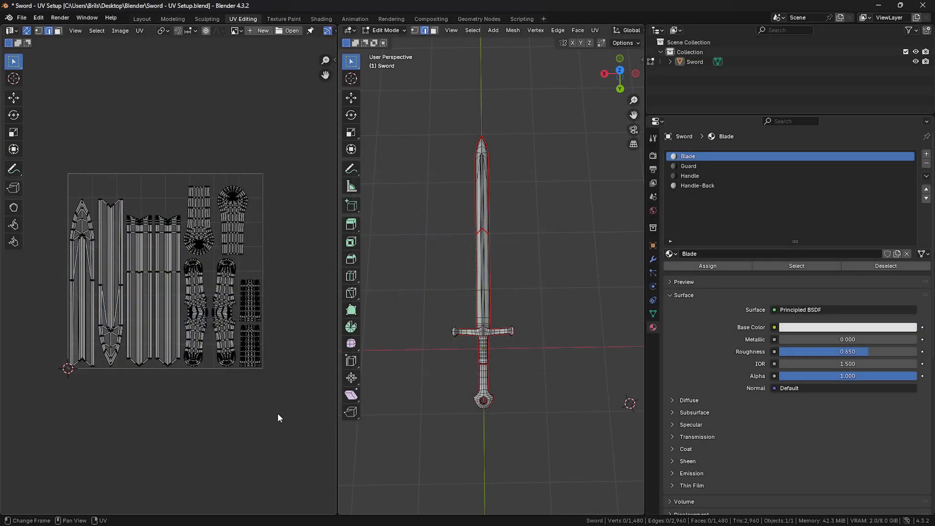
Highlight all the UV islands of the sword with the two-part grip, and clear the selection.
left_click_drag(277, 415, 48, 153)
left_click(566, 277)
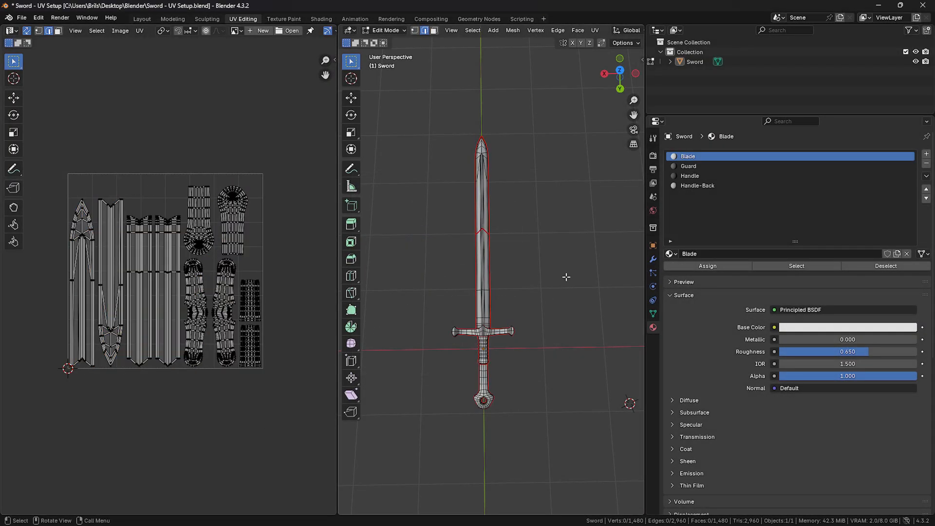
In the Layout workspace, duplicate the sword in place and hide the original sword.
left_click(142, 19)
middle_click_drag(584, 210, 478, 267)
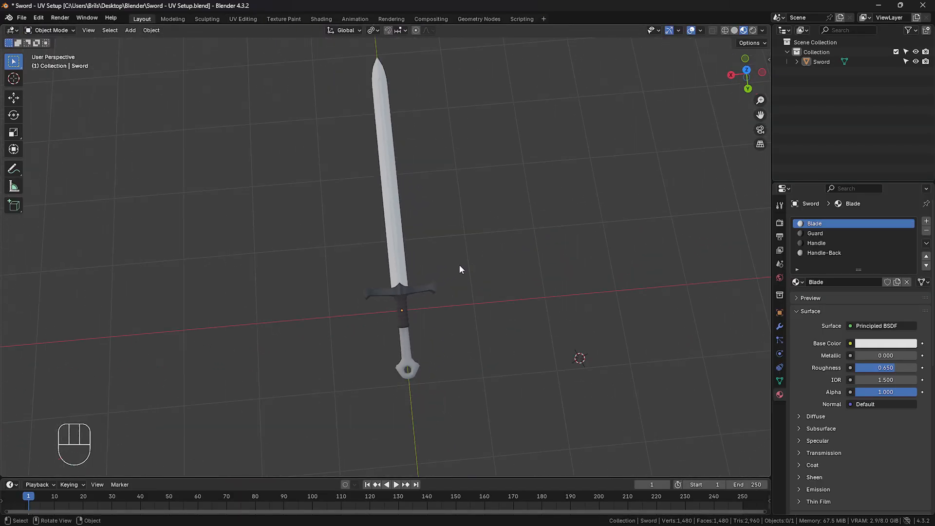
left_click(398, 265)
key("shift+d")
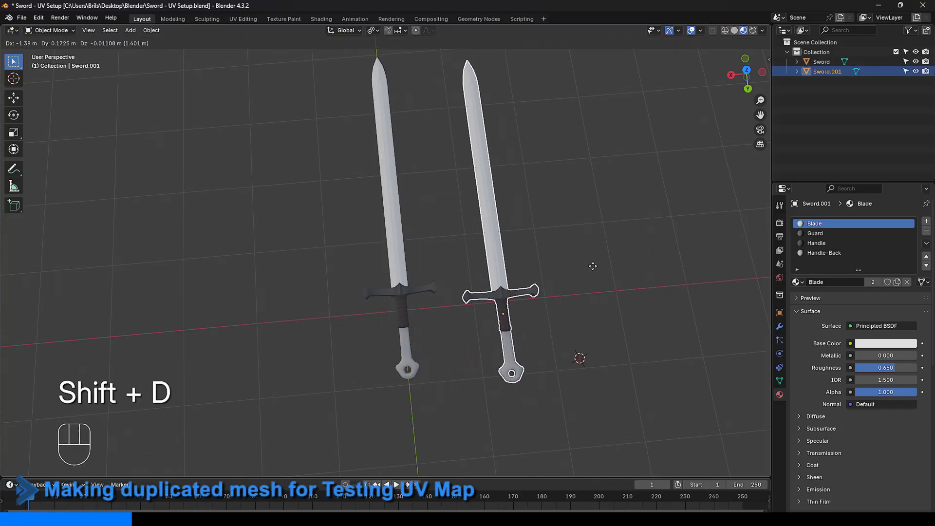
key("Escape")
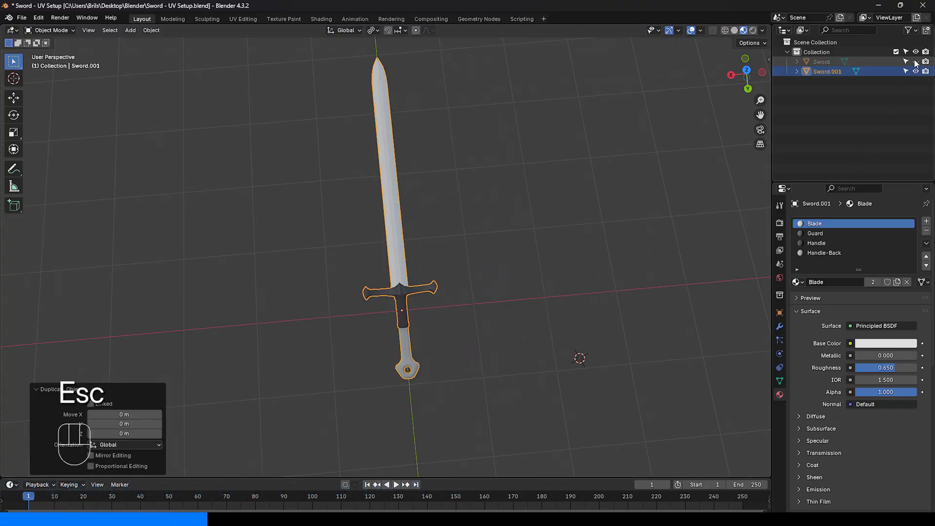
Rename the duplicated sword object as Sword_Test.
double_click(834, 72)
left_click(869, 71)
key("BackSpace")
key("BackSpace")
key("BackSpace")
type("_Test")
key("Return")
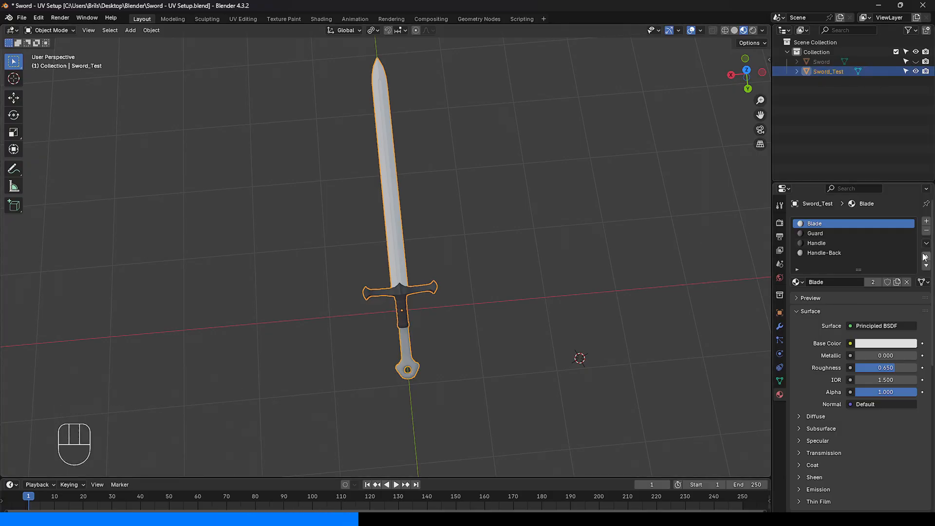
Add a material slot to Sword_Test with a new material named Material_Test.
left_click(925, 221)
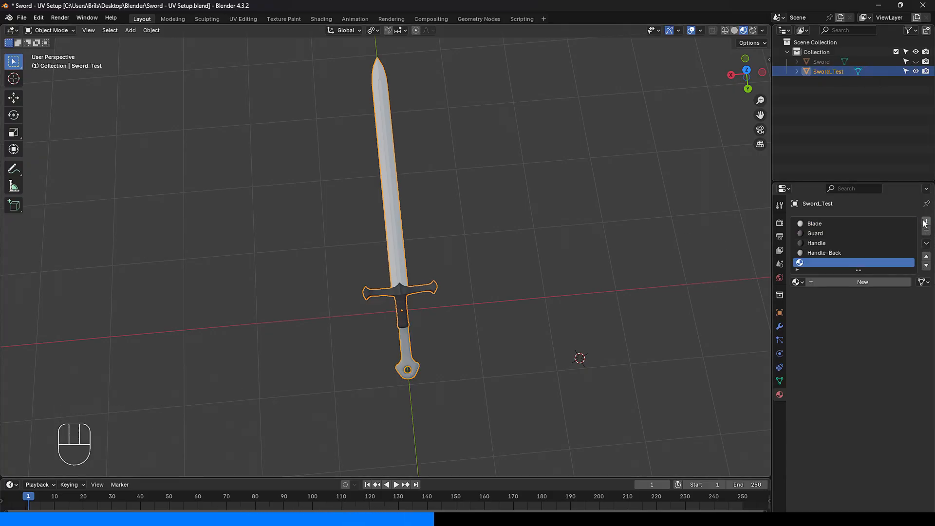
left_click(801, 284)
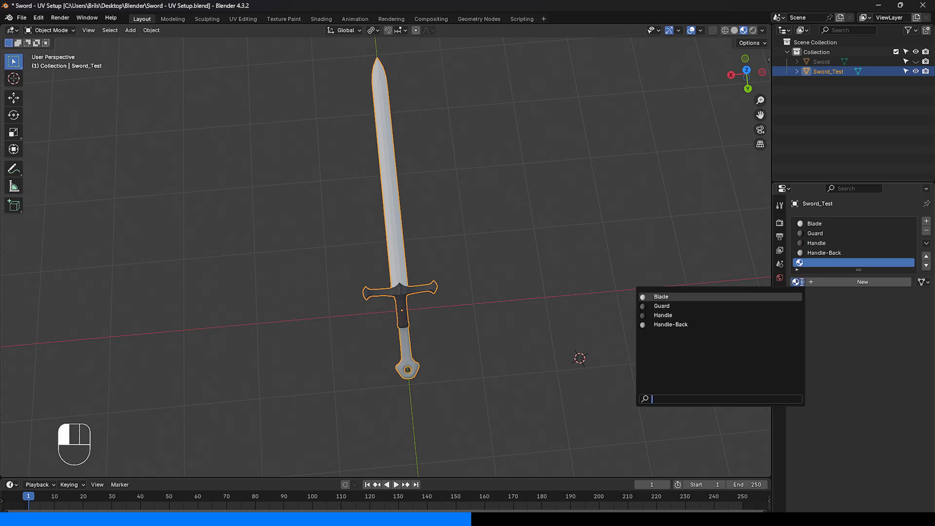
left_click(840, 285)
double_click(848, 264)
key("Right")
type("_Test")
key("Return")
Remove the Blade, Guard, Handle and Handle-Back material slots, keeping only Material_Test on the duplicate.
left_click(896, 226)
left_click(927, 231)
left_click(926, 231)
left_click(927, 231)
left_click(926, 231)
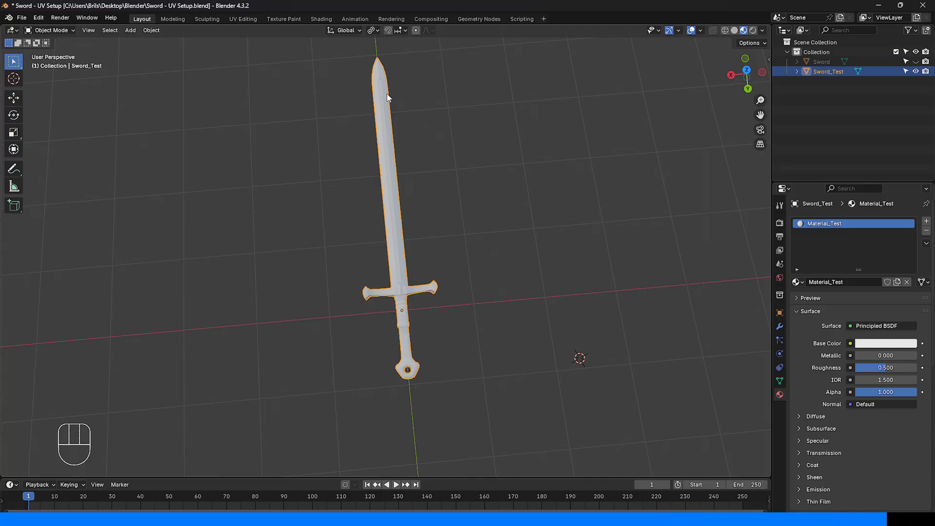
In the Shading workspace, add an Image Texture node to Material_Test beside the Principled BSDF node.
left_click(321, 19)
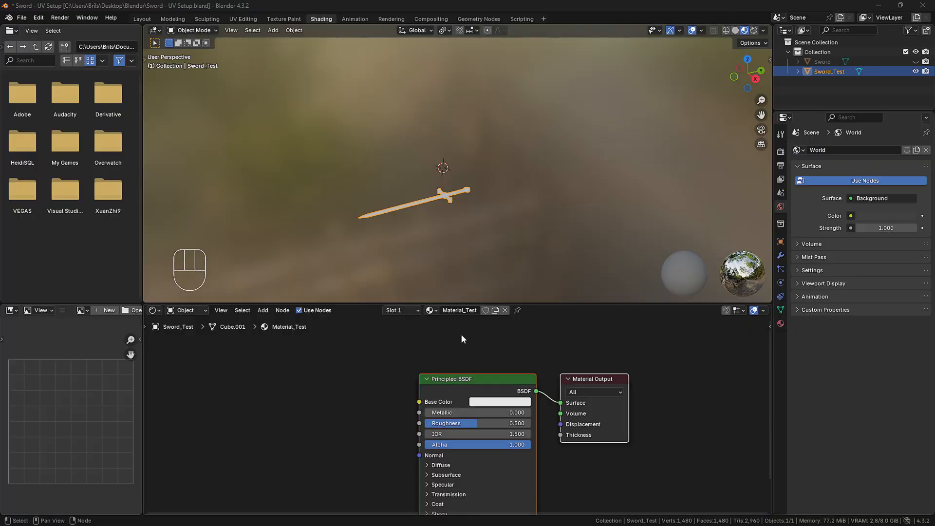
left_click(781, 324)
left_click(326, 445)
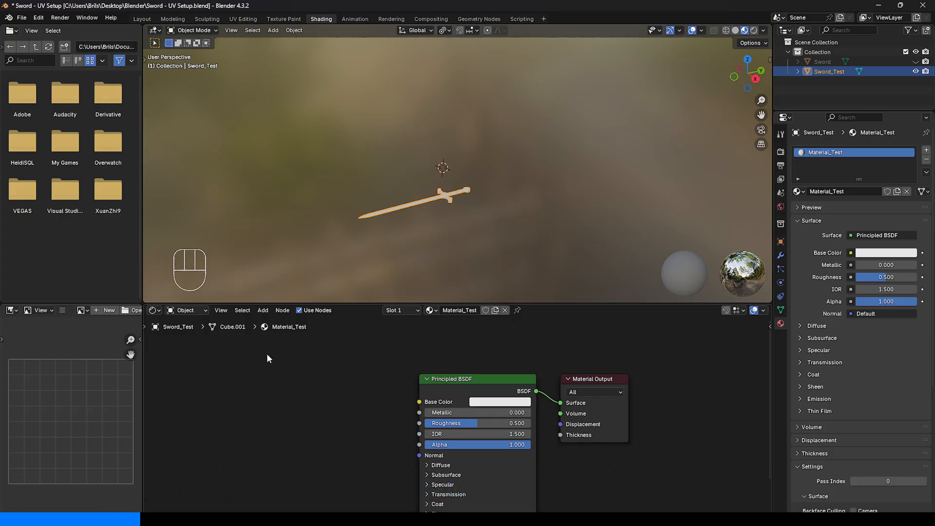
left_click(264, 311)
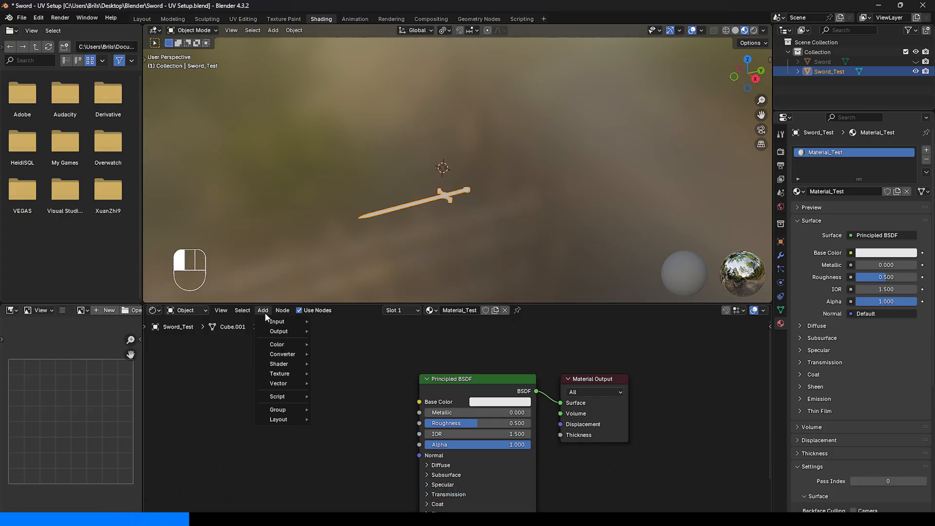
mouse_move(294, 373)
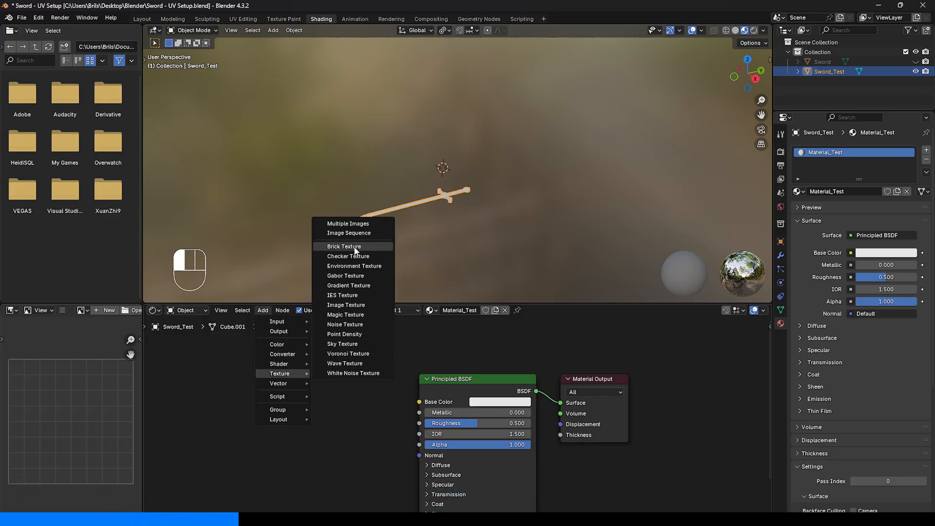
left_click(354, 307)
left_click(303, 445)
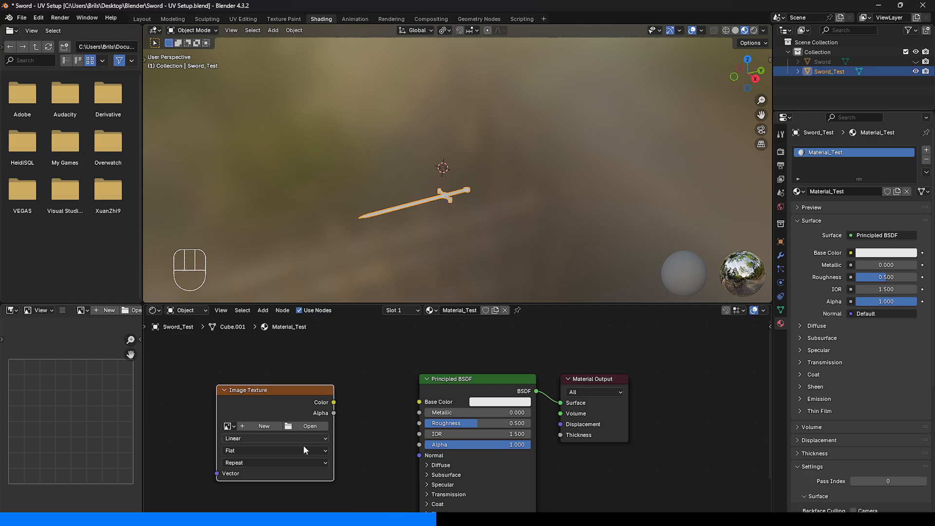
Create a 1024 x 1024 px Color Grid image named TestingImage_Grid without alpha in the Image Texture node.
left_click(263, 427)
type("TestingImage_Grid")
key("Return")
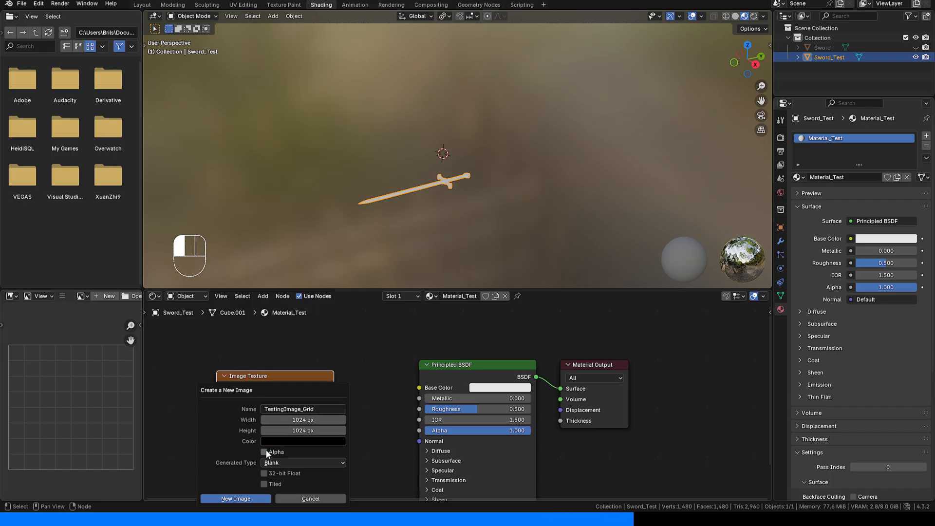
left_click(293, 463)
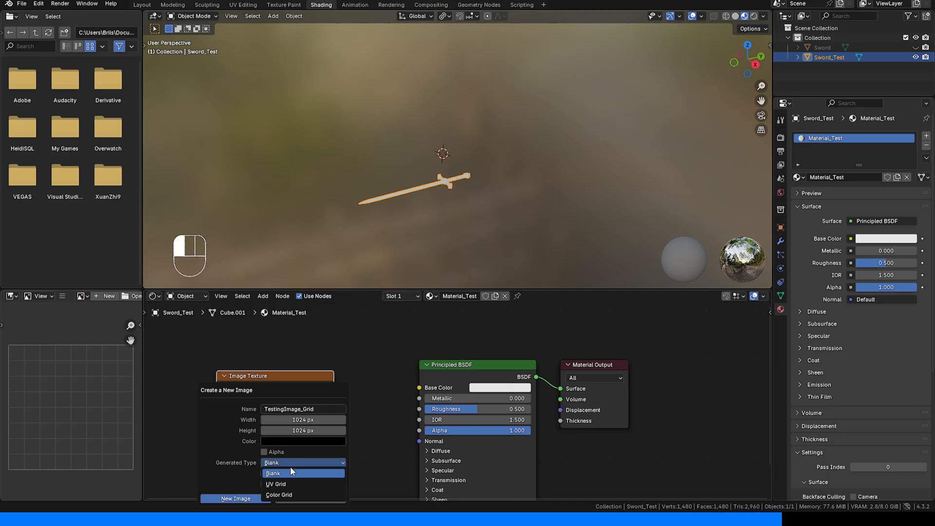
left_click(303, 495)
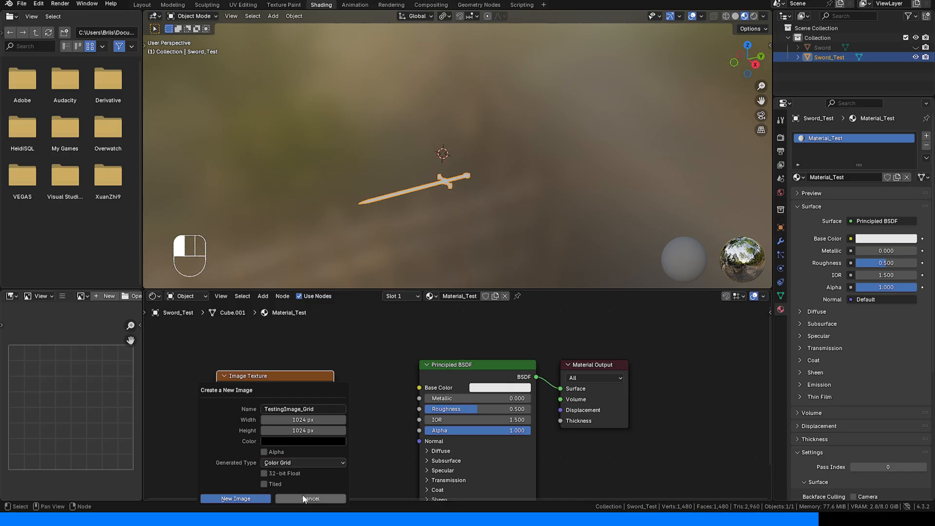
left_click(236, 499)
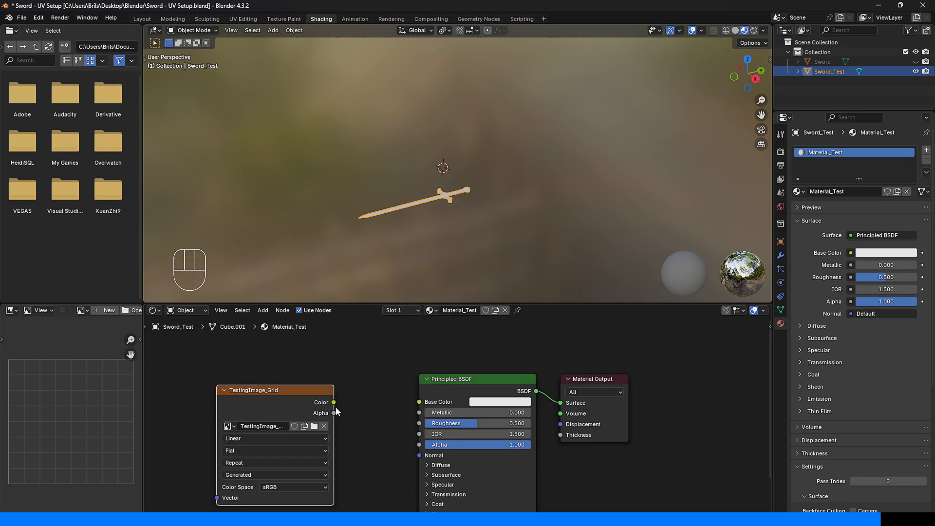
Connect the grid texture's Color to the Principled BSDF Base Color and display the sword in Material Preview in Layout.
left_click_drag(334, 388, 420, 388)
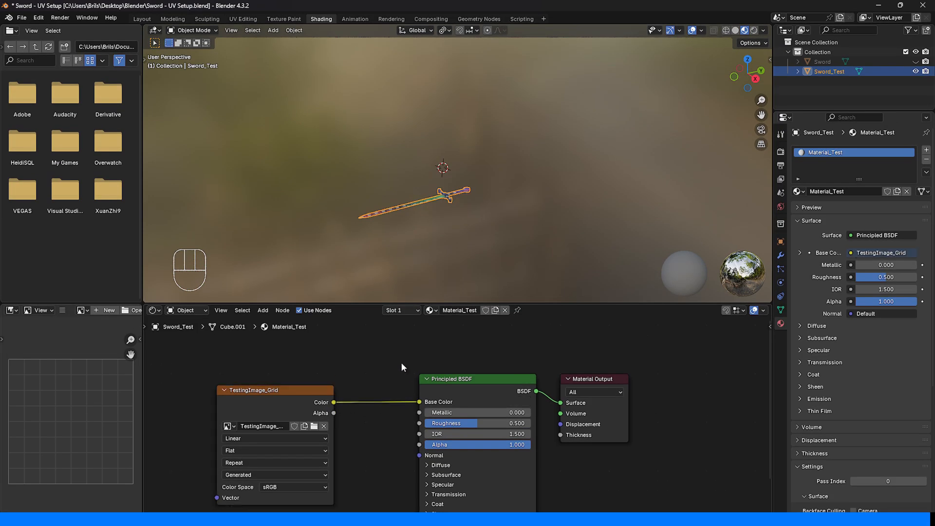
left_click(142, 19)
middle_click_drag(416, 232, 438, 225)
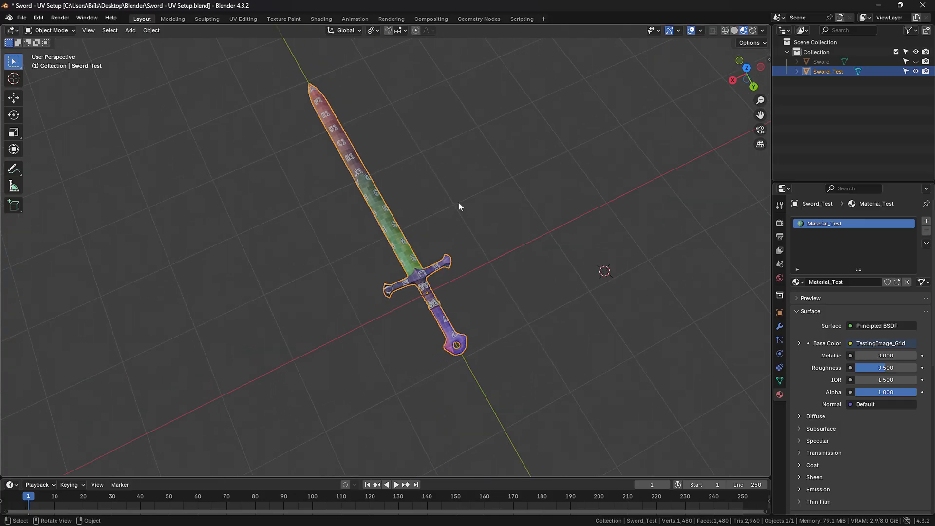
key("z")
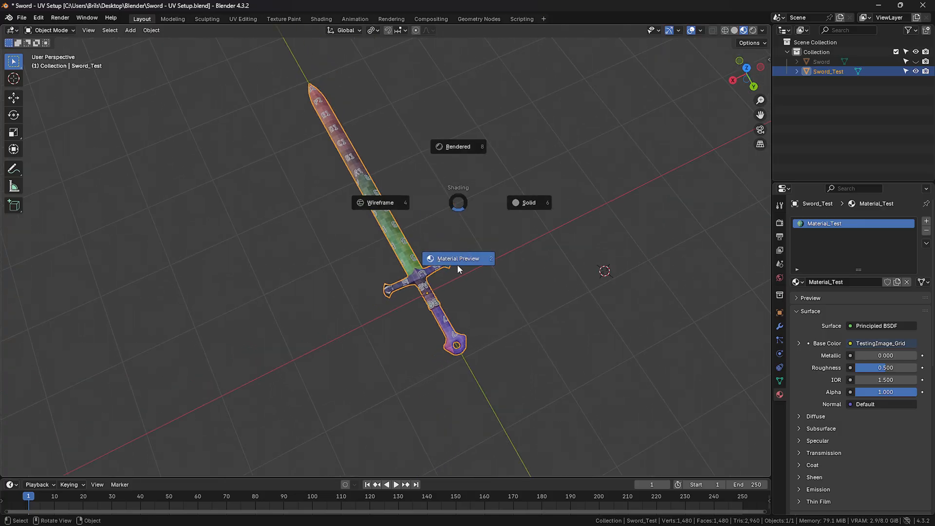
left_click(458, 267)
Mark the edge loops where both flared ends of the crossguard begin as seams.
mouse_move(457, 268)
middle_mouse_down()
mouse_move(507, 302)
mouse_move(581, 284)
middle_mouse_up()
middle_click_drag(418, 289, 506, 319)
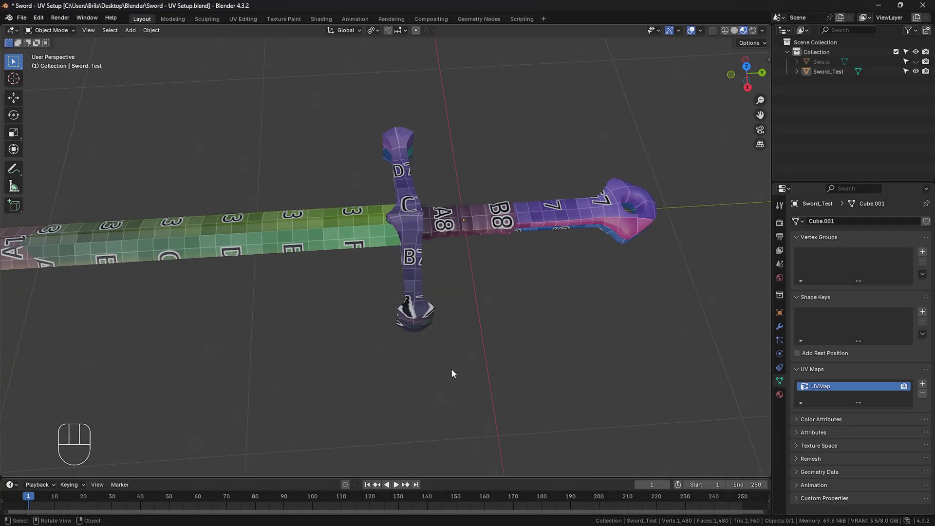
scroll(429, 404, "up", 3)
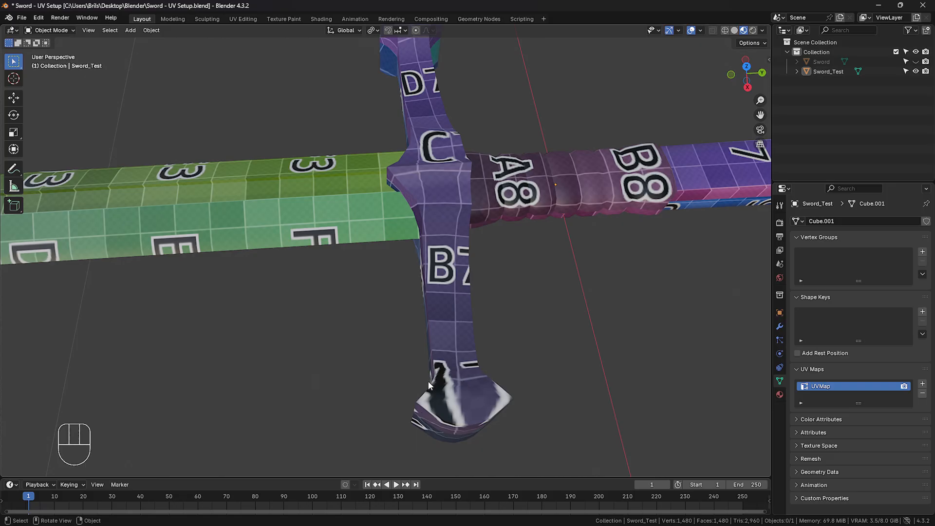
middle_click_drag(428, 381, 464, 377)
key("Tab")
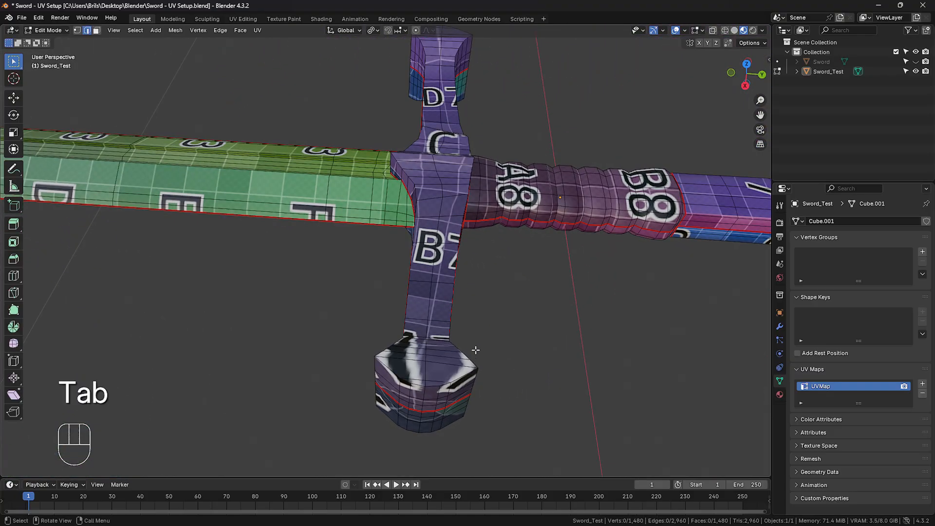
middle_click_drag(485, 302, 370, 318)
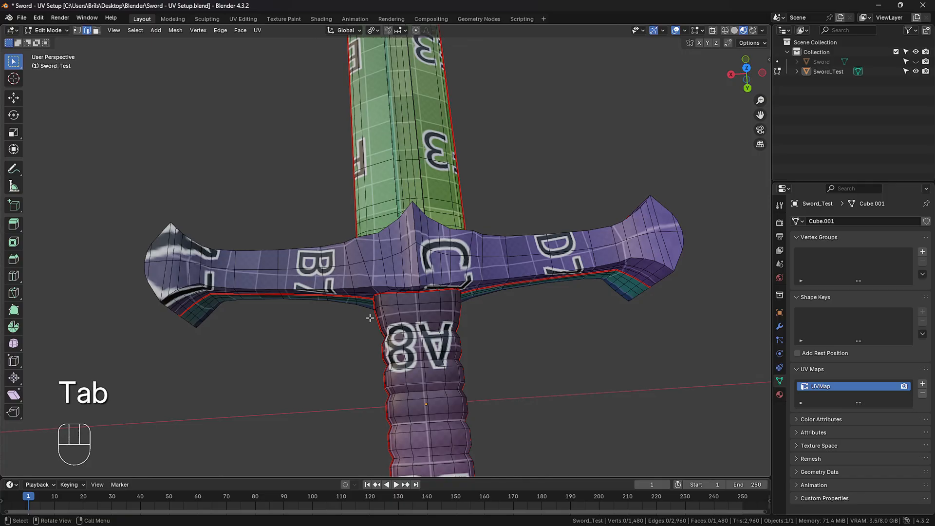
left_click(213, 271, "alt")
left_click(617, 256, "alt+shift")
scroll(503, 285, "down", 2)
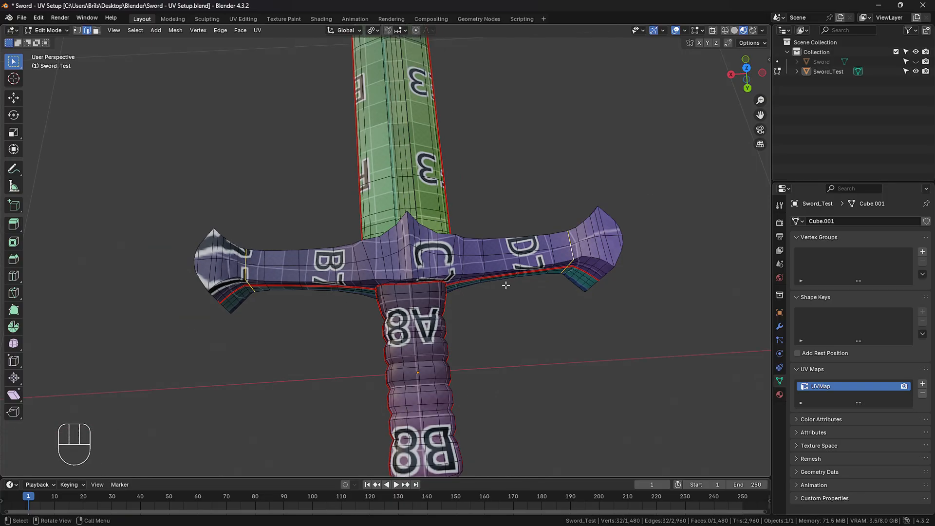
right_click(505, 286)
left_click(484, 393)
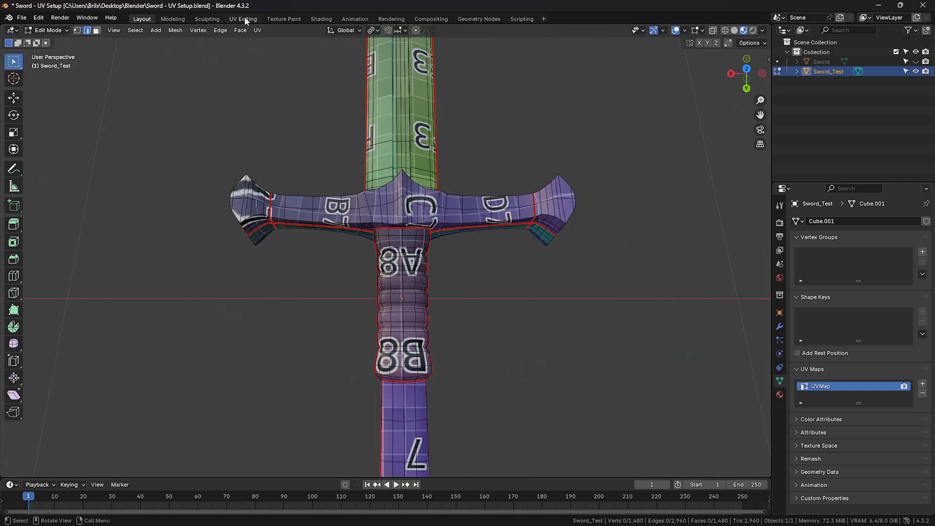
In the UV Editing workspace, select the whole Sword_Test mesh and unwrap it with the Angle Based method.
left_click(243, 19)
middle_click_drag(466, 310, 513, 298, "shift")
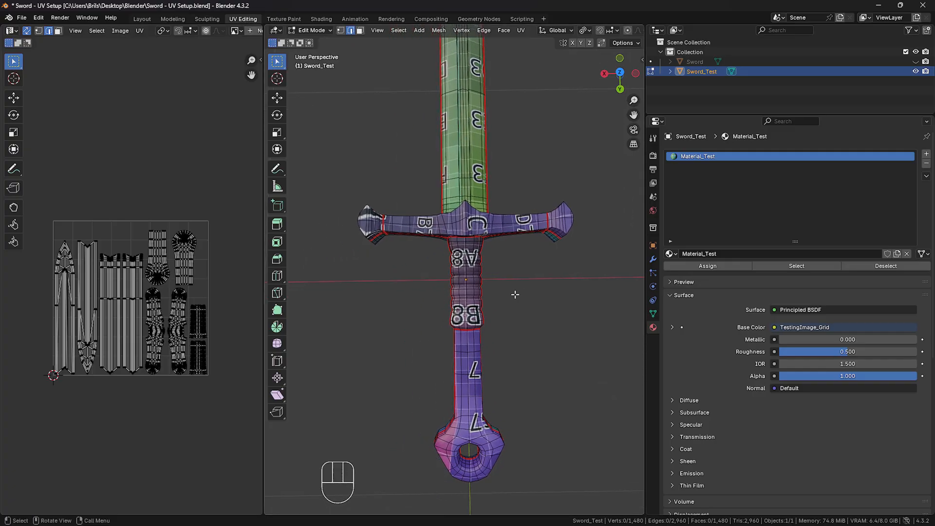
scroll(515, 308, "up", 1)
key("a")
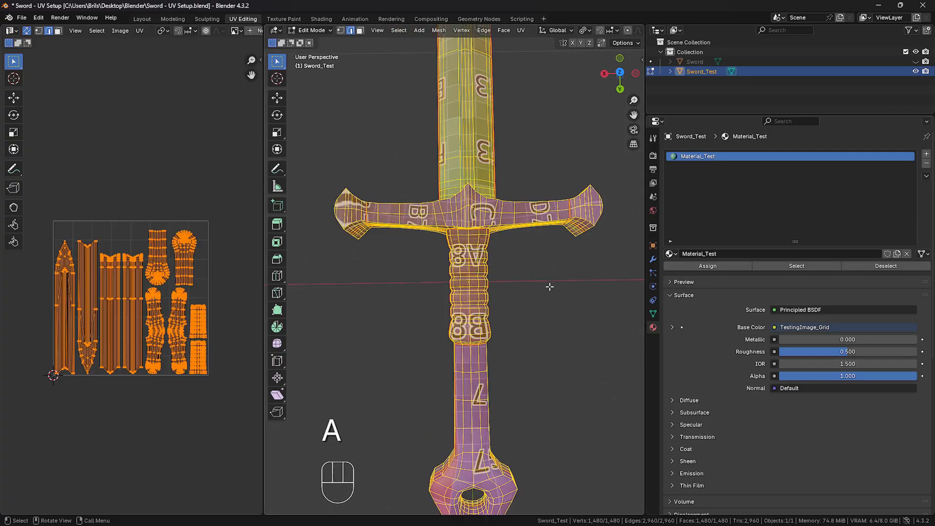
key("u")
mouse_move(549, 283)
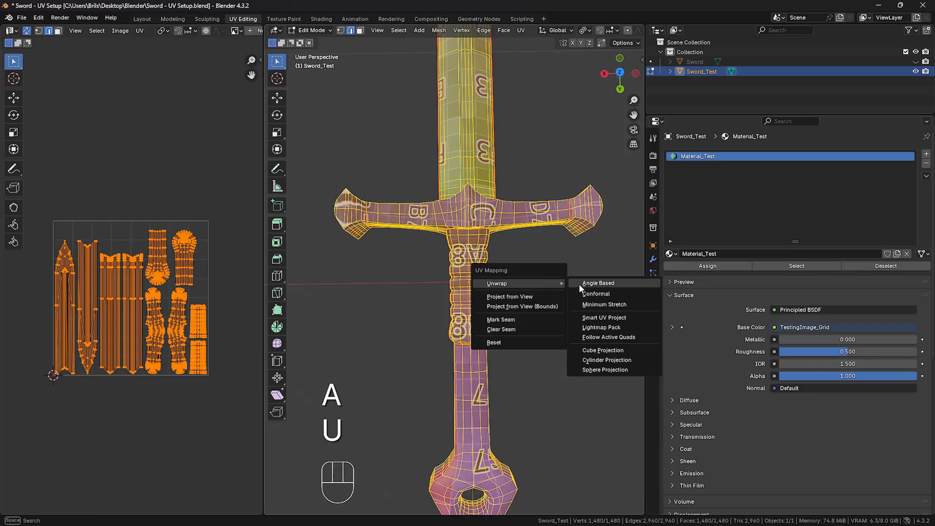
left_click(596, 284)
scroll(213, 323, "up", 1)
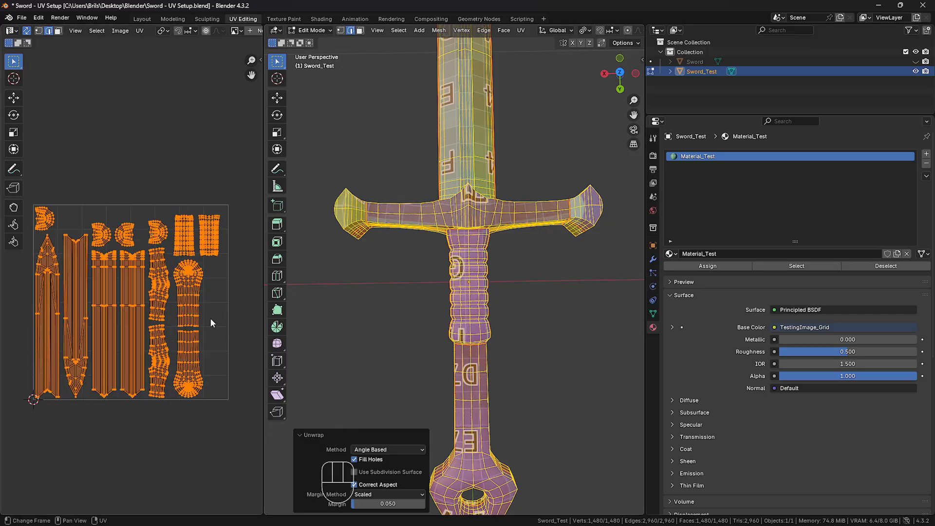
Clear the selection and undo the whole-sword unwrap.
left_click(588, 322)
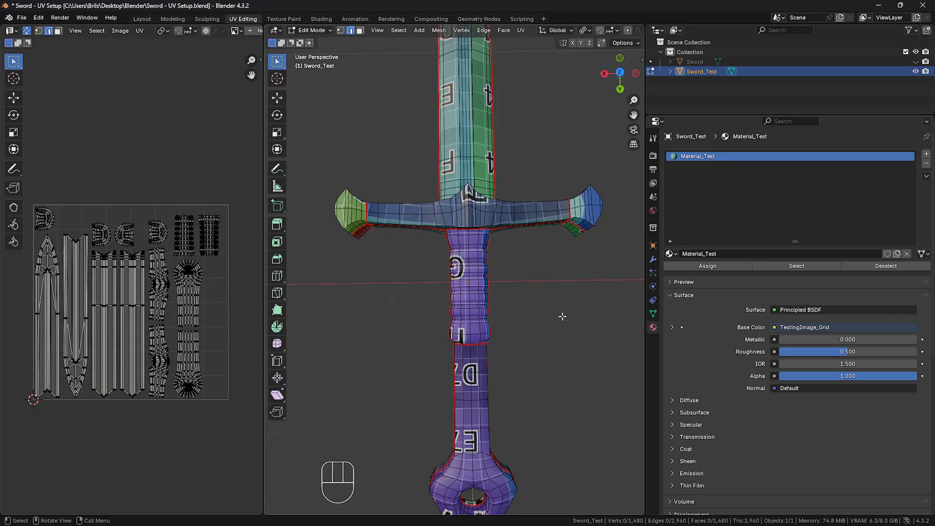
key("ctrl+z")
key("ctrl+z")
left_click(557, 346)
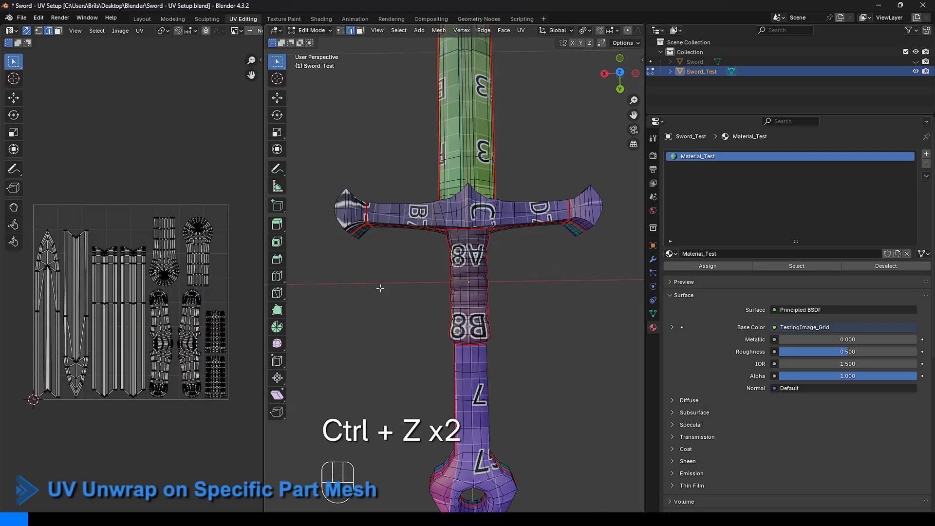
Select the two long crossguard UV islands and unwrap only those faces with the Angle Based method.
scroll(208, 313, "up", 3)
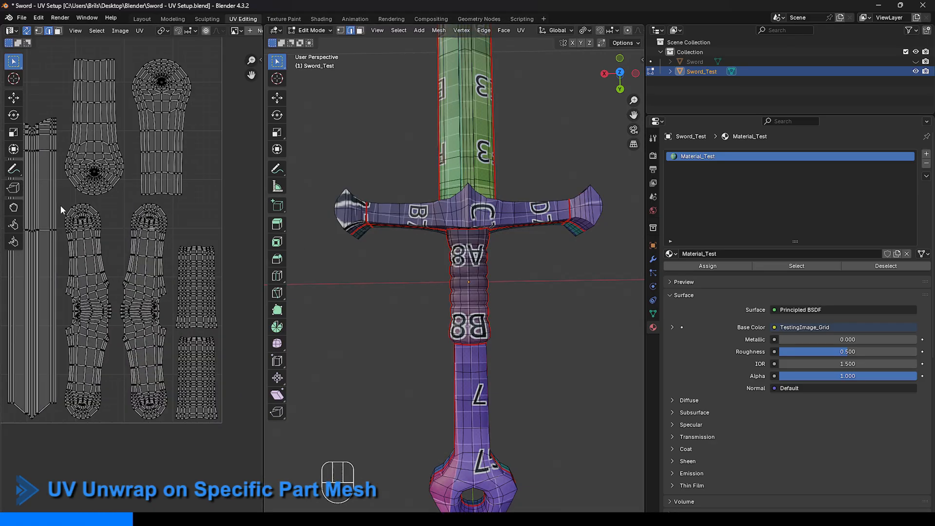
left_click_drag(61, 205, 171, 425)
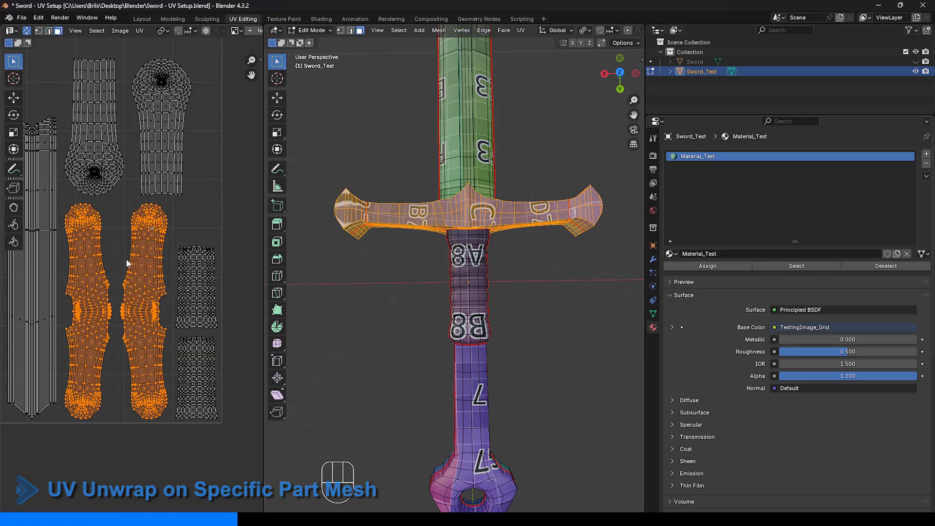
key("u")
left_click(527, 217)
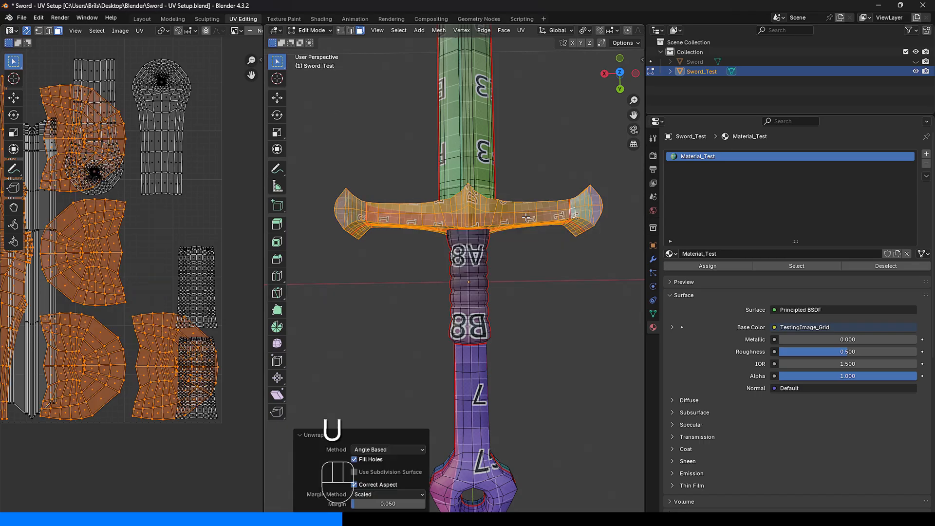
scroll(90, 274, "down", 4)
middle_click_drag(71, 253, 134, 252)
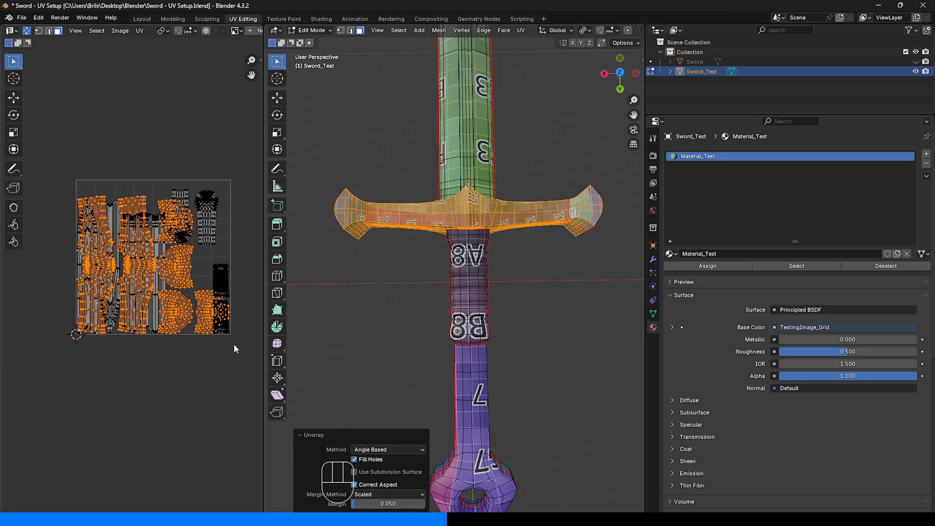
Select all UV islands of Sword_Test and average their scale.
key("a")
scroll(118, 207, "up", 2)
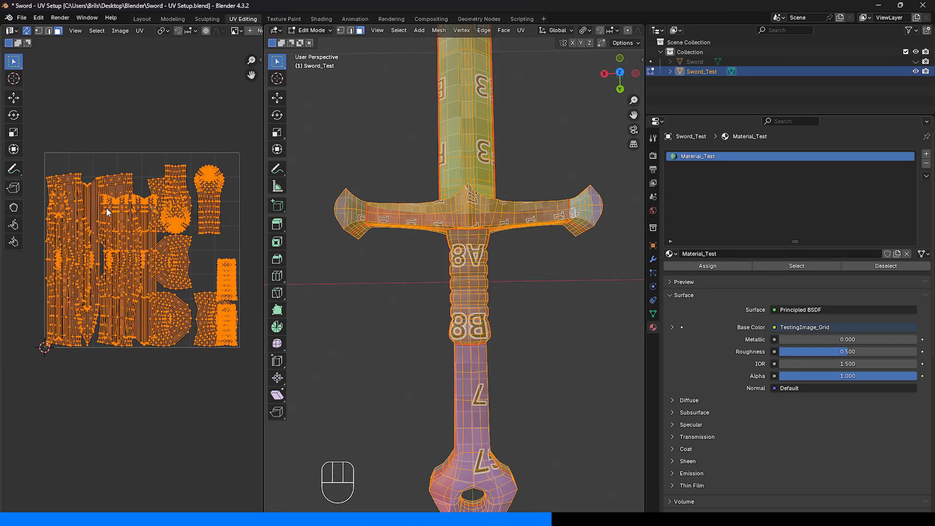
left_click(139, 31)
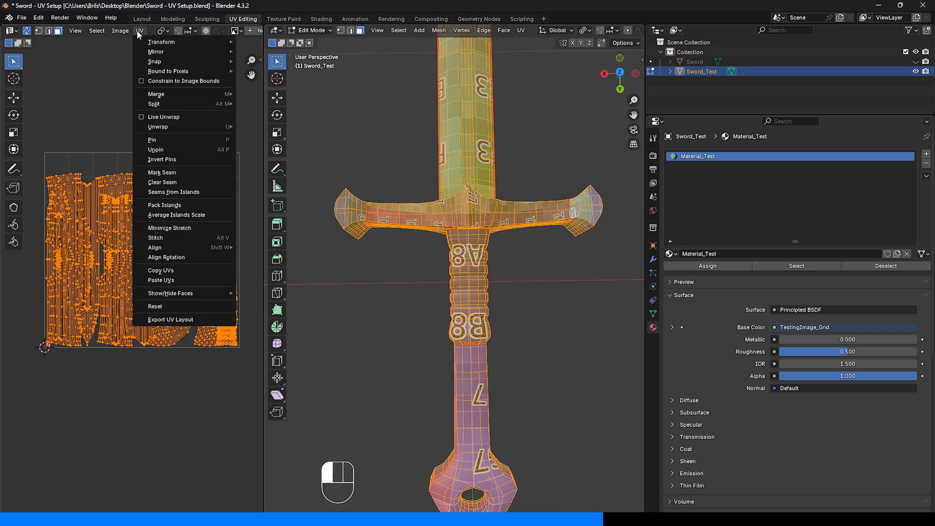
left_click(211, 216)
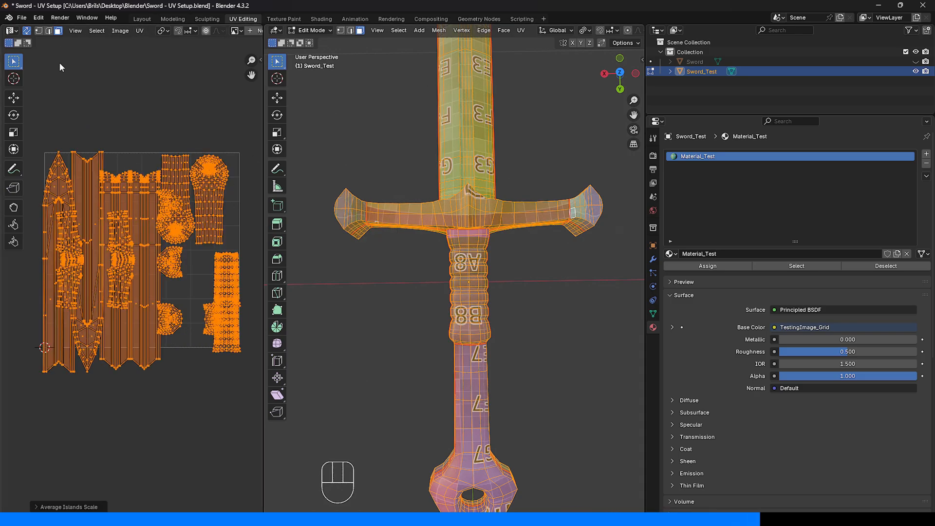
Pack all the islands with Exact Shape (Concave), scaling and rotation allowed and a 0.050 margin, and clear the selection.
left_click(139, 30)
left_click(173, 206)
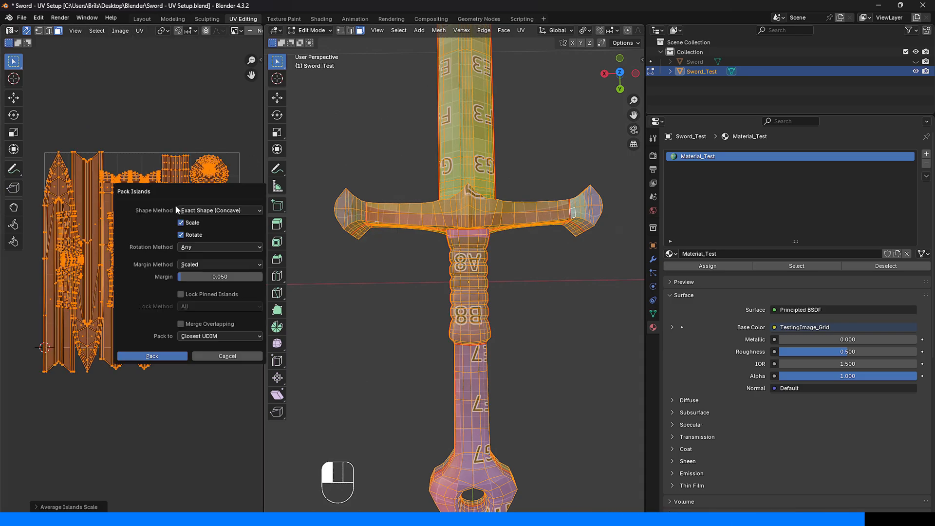
left_click(153, 356)
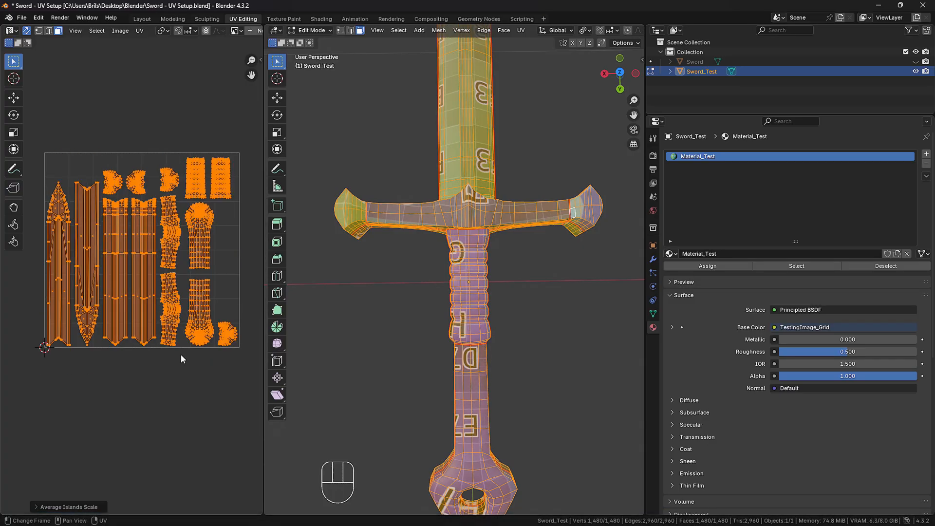
left_click(185, 381)
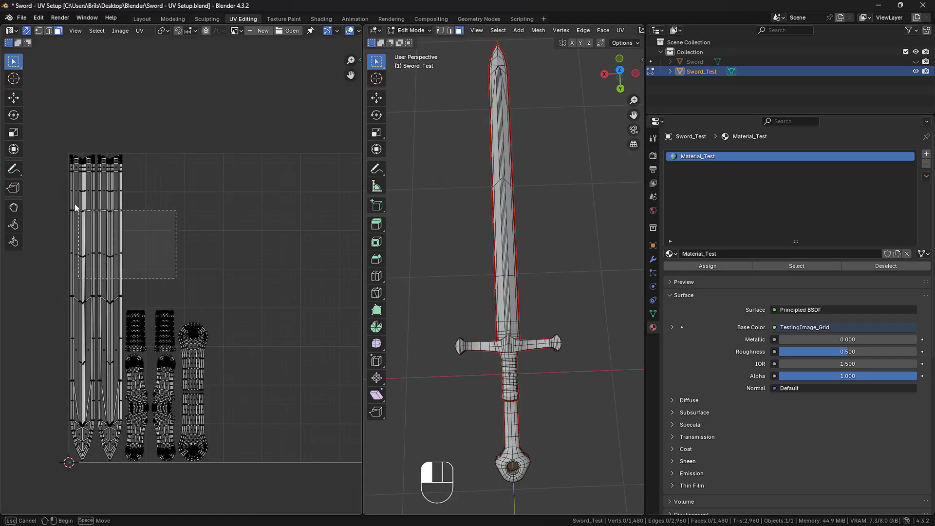
Move the upper blade UV islands into the empty area and repack all the islands at an averaged scale.
left_click(110, 219)
key("g")
left_click(291, 285)
key("a")
left_click(139, 30)
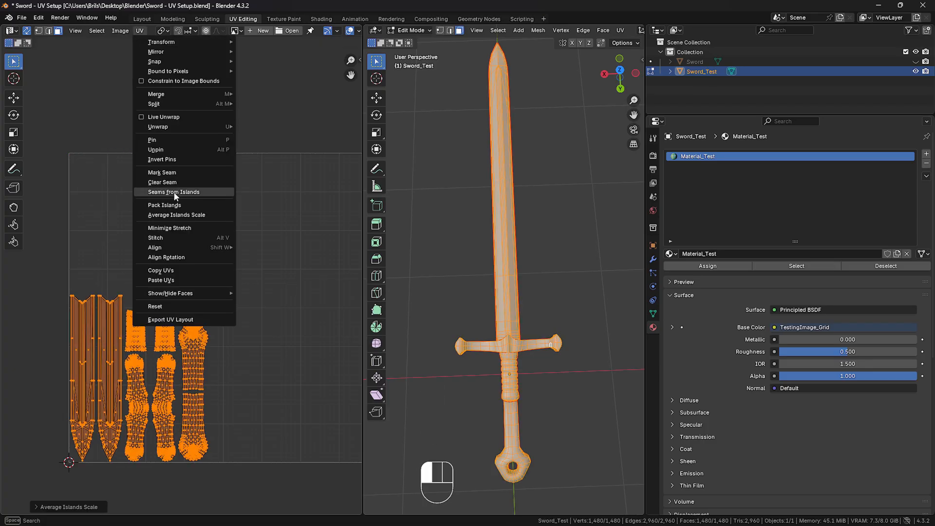
left_click(165, 205)
left_click(193, 346)
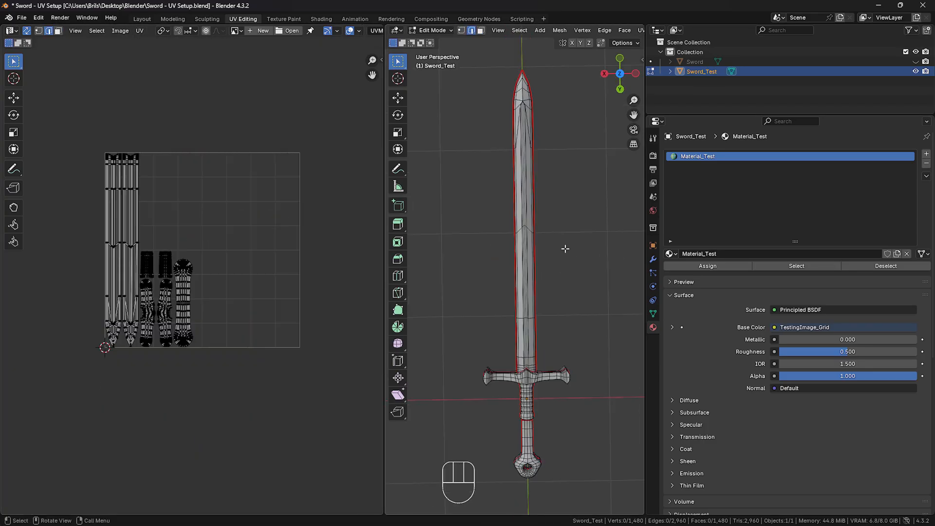
Mark the edge loop across the middle of the blade as a seam, unwrap the whole mesh and clear the selection.
scroll(565, 249, "up", 5)
left_click(551, 174, "alt")
right_click(595, 267)
left_click(595, 267)
key("a")
key("u")
left_click(466, 250)
key("alt+a")
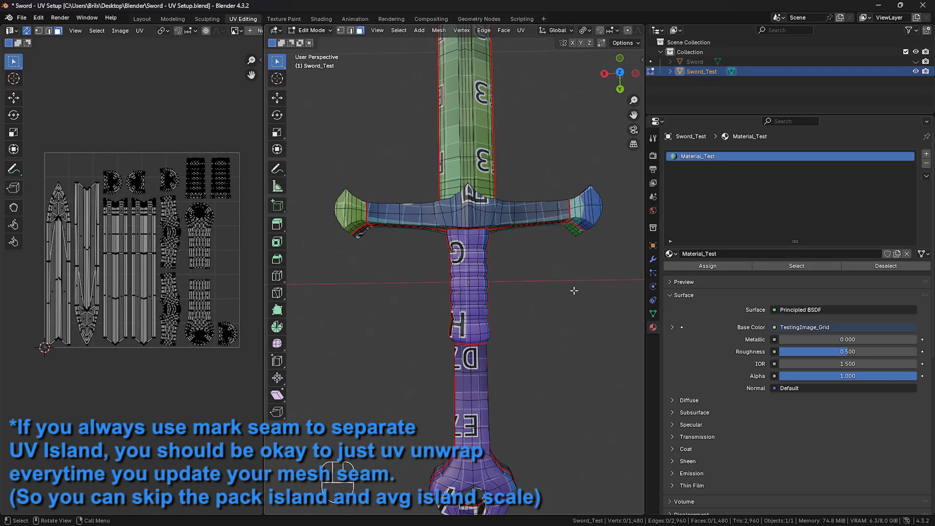
Select the whole Sword_Test mesh, unwrap it with the Angle Based method and clear the selection.
key("a")
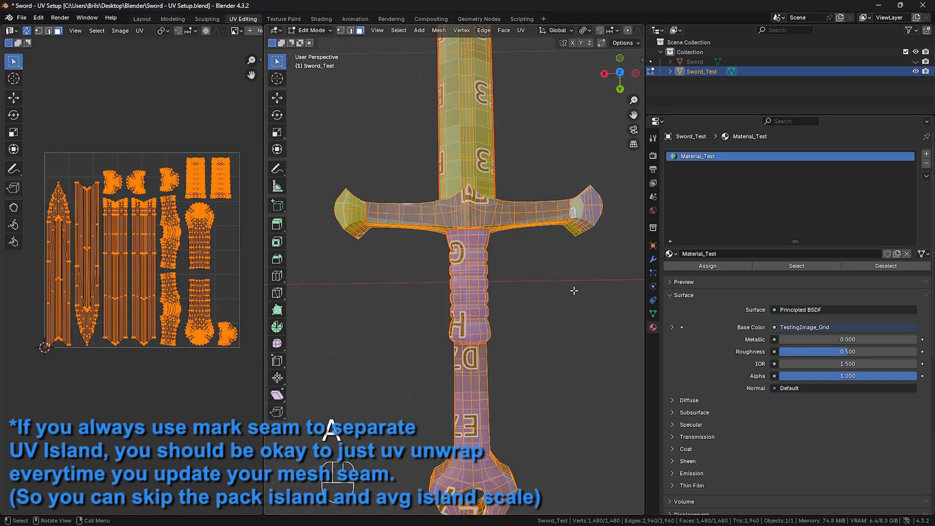
key("u")
mouse_move(574, 290)
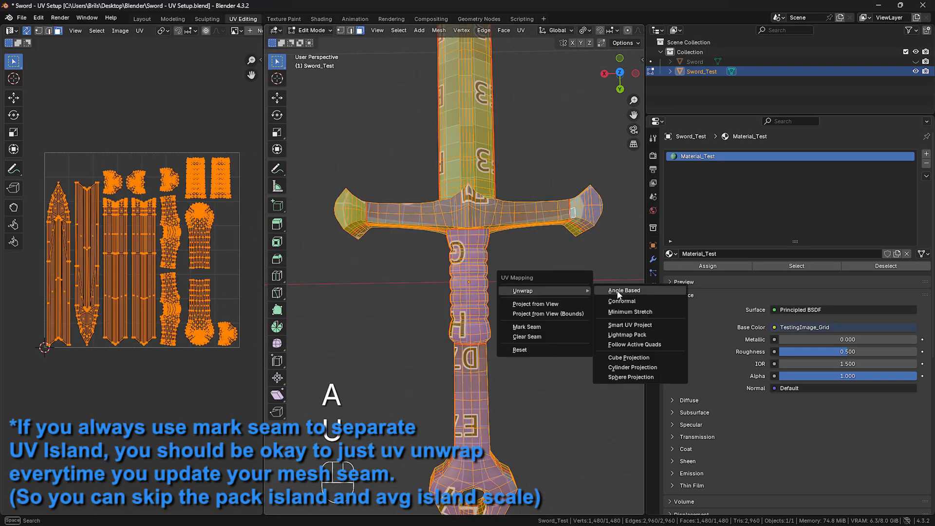
left_click(616, 293)
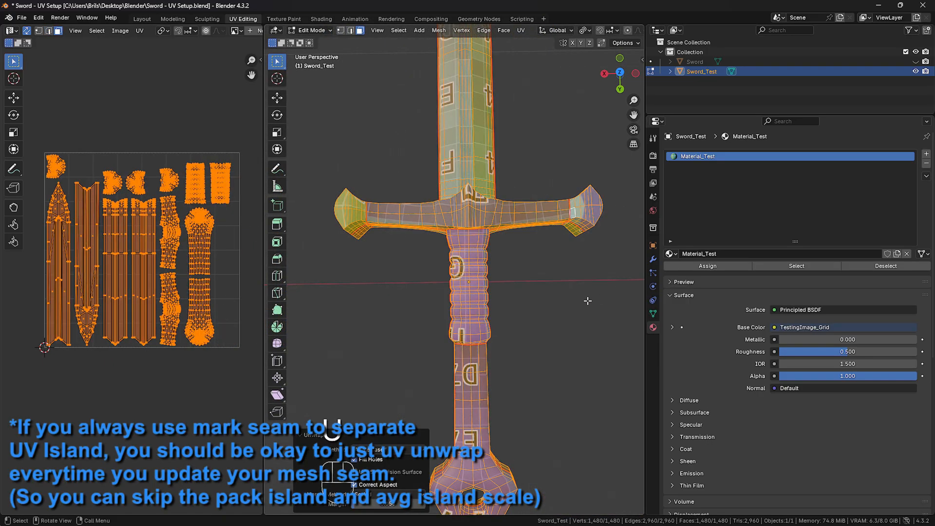
left_click(362, 339)
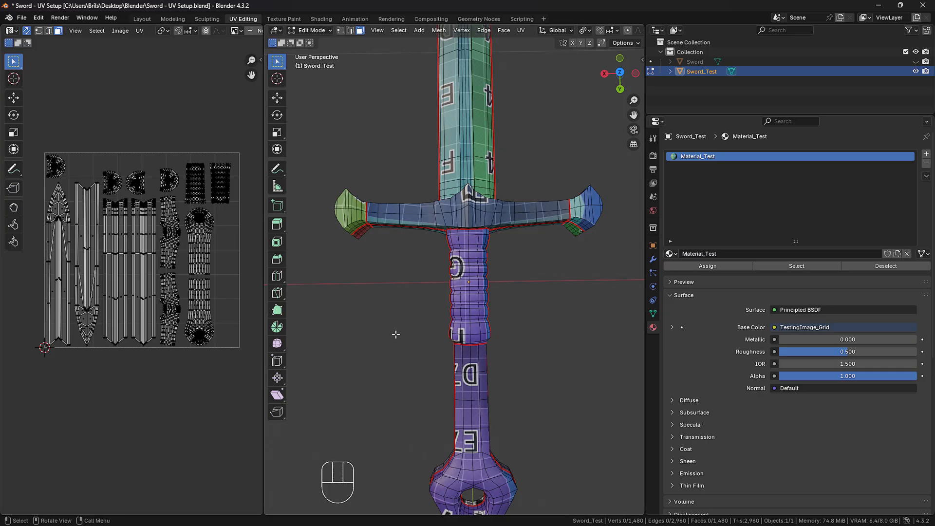
Clear the seams from the edge loops around both flared ends of the crossguard.
middle_click_drag(355, 299, 526, 303)
middle_click_drag(543, 271, 534, 309)
left_click(351, 30)
left_click(342, 211, "alt")
left_click(605, 211, "alt+shift")
right_click(561, 322)
left_click(561, 320)
left_click(531, 301)
Mark the edge loop running lengthwise along the middle of the crossguard as a seam.
left_click(388, 212, "alt")
right_click(382, 279)
left_click(376, 265)
left_click(543, 292)
Unwrap the entire Sword_Test mesh again with the Angle Based method, using the updated crossguard seams.
mouse_move(543, 292)
middle_mouse_down()
mouse_move(501, 281)
mouse_move(522, 274)
mouse_move(543, 292)
middle_mouse_up()
key("a")
key("u")
mouse_move(542, 293)
left_click(571, 292)
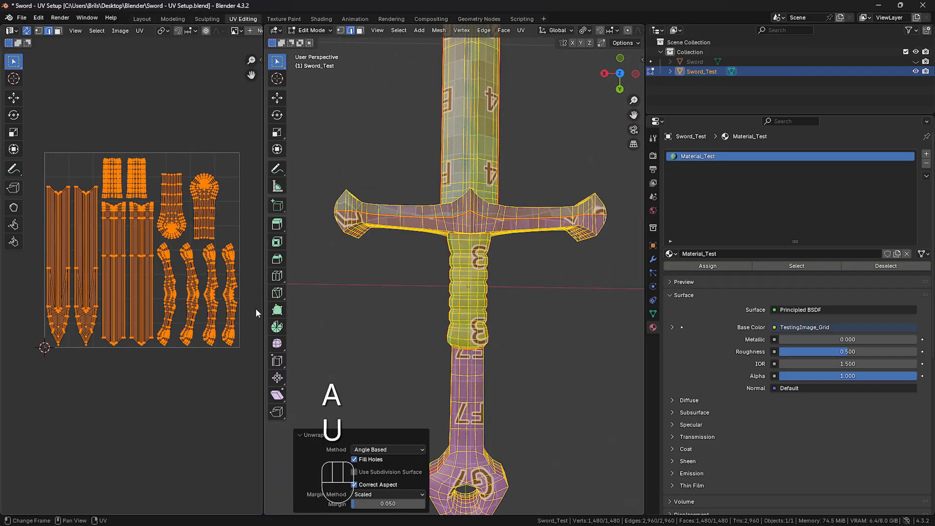
Select the four long crossguard UV islands to check which faces they cover on the model, and clear the selection.
left_click(255, 311)
left_click_drag(252, 350, 157, 241)
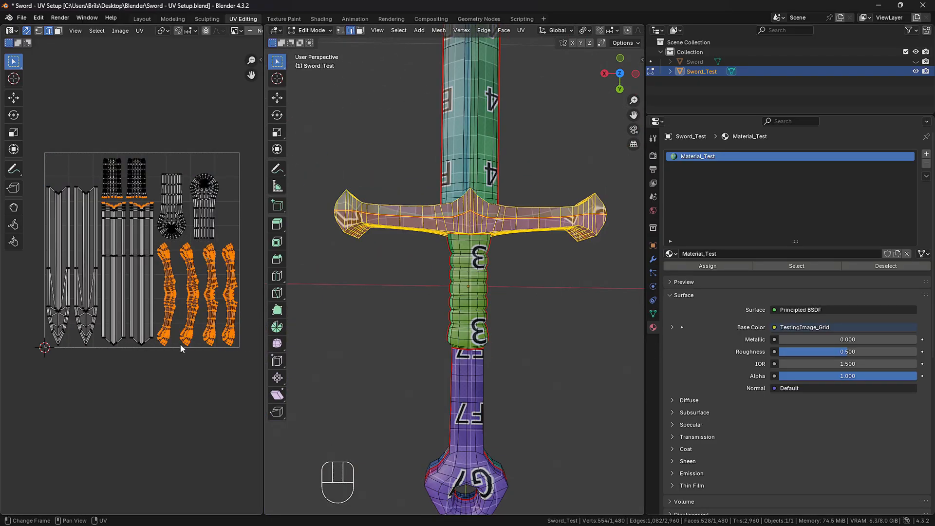
left_click(59, 31)
left_click(400, 284)
Save the file, and in Object Mode hide Sword_Test and show the original Sword.
middle_click_drag(434, 357, 472, 299)
key("ctrl+s")
key("Tab")
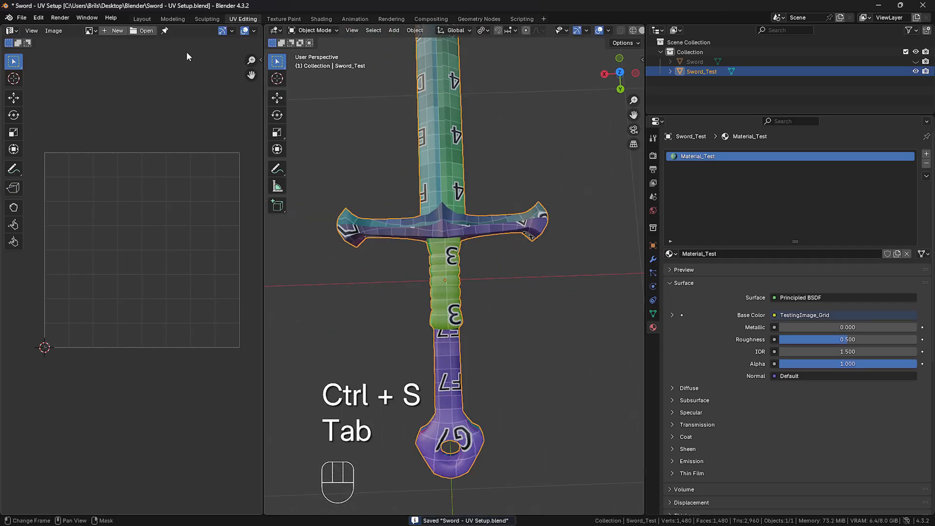
left_click(916, 72)
left_click(915, 62)
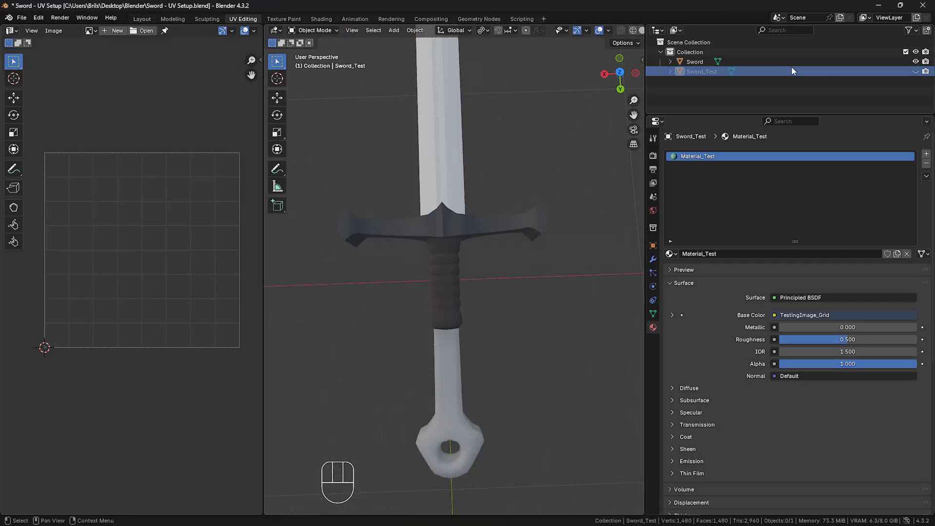
On the original Sword, mark the edge loop running lengthwise along the crossguard as a seam and re-unwrap the mesh.
left_click(765, 62)
key("Tab")
left_click(486, 308)
scroll(438, 286, "up", 2)
middle_click_drag(425, 282, 426, 228)
left_click(381, 218, "alt")
left_click(365, 294)
middle_click_drag(364, 294, 489, 235, "shift")
left_click(460, 185, "alt")
left_click(484, 323)
middle_click_drag(484, 323, 515, 312)
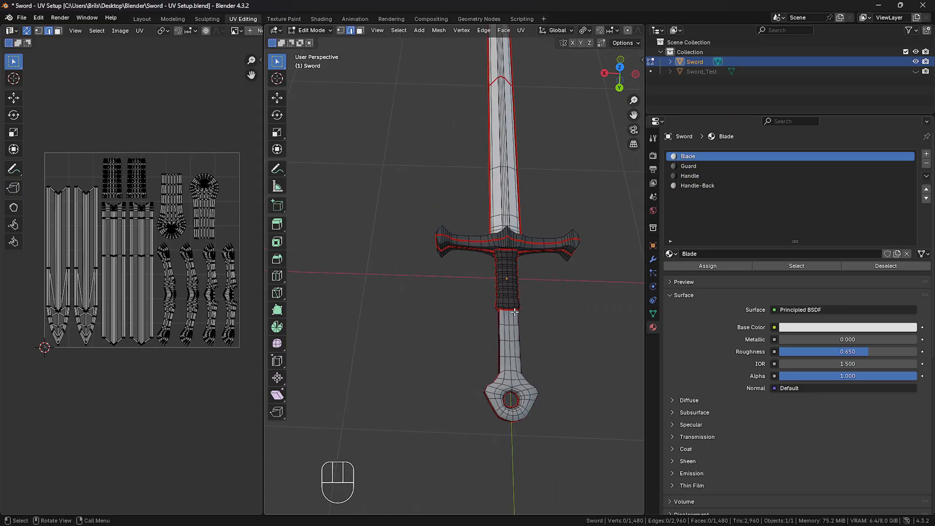
Return to the Layout workspace in Object Mode and show the Sword's material settings.
left_click(149, 19)
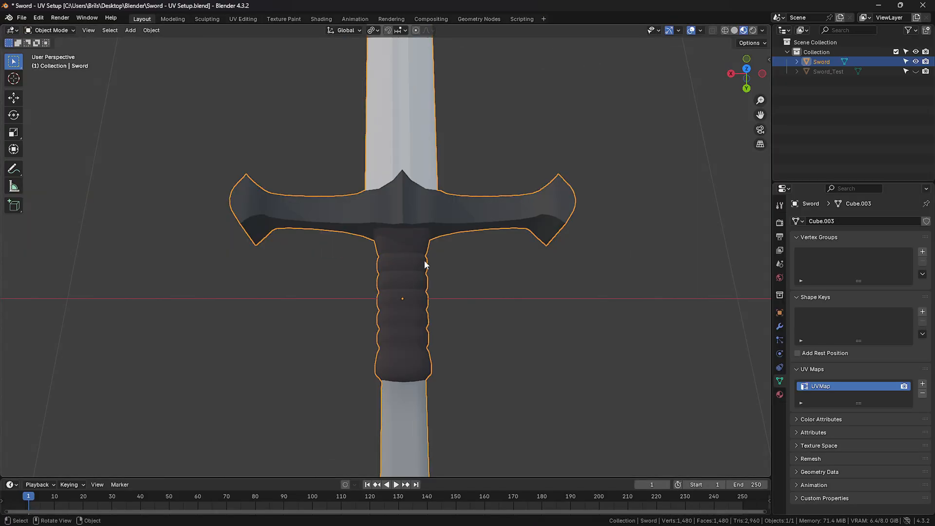
left_click(780, 395)
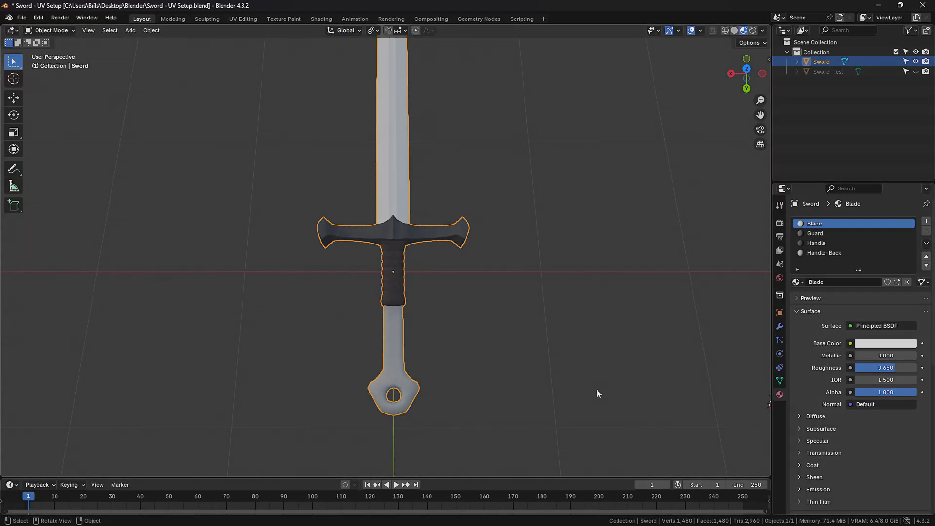